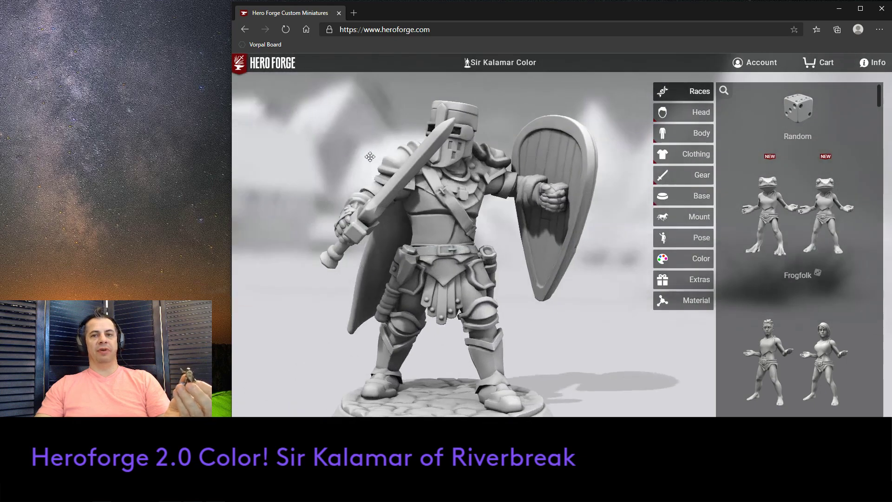
- Inspect the knight from several sides and apply the second preset in the first row of race colors
{"action": "left_click_drag", "start_coordinate": [519, 269], "coordinate": [550, 284]}
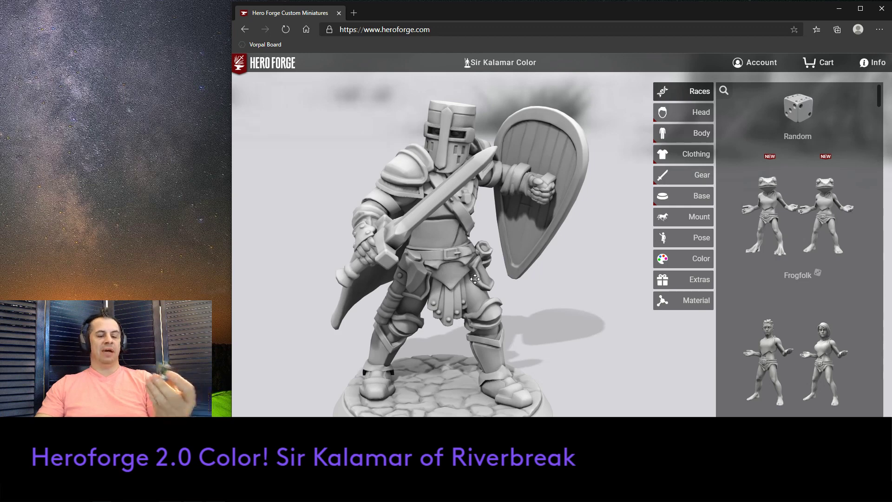
{"action": "left_click_drag", "start_coordinate": [546, 263], "coordinate": [530, 281]}
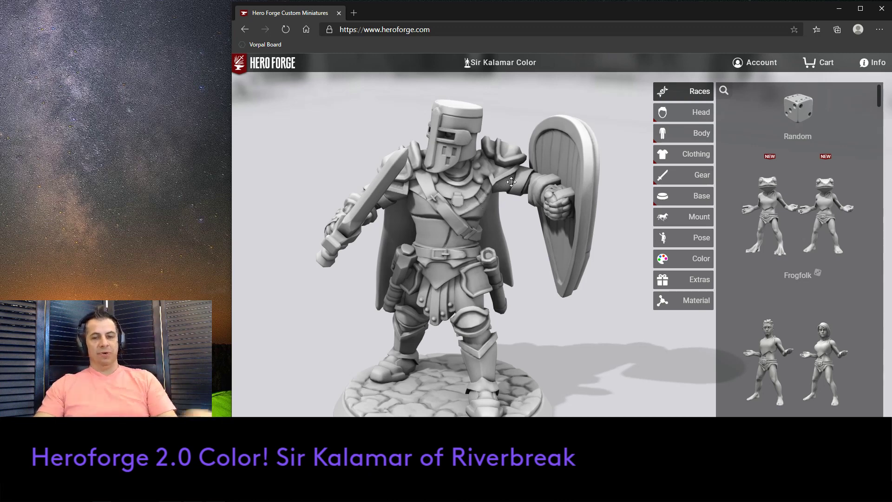
{"action": "left_click_drag", "start_coordinate": [478, 200], "coordinate": [553, 212]}
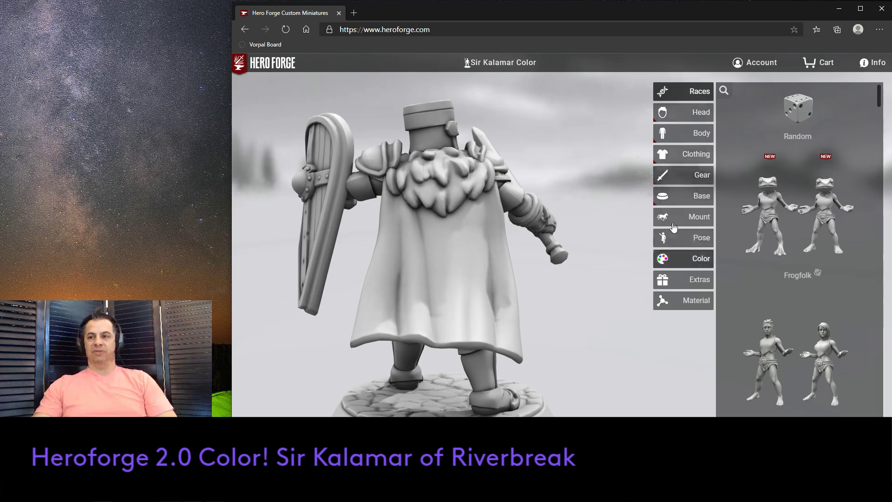
{"action": "left_click", "coordinate": [685, 263]}
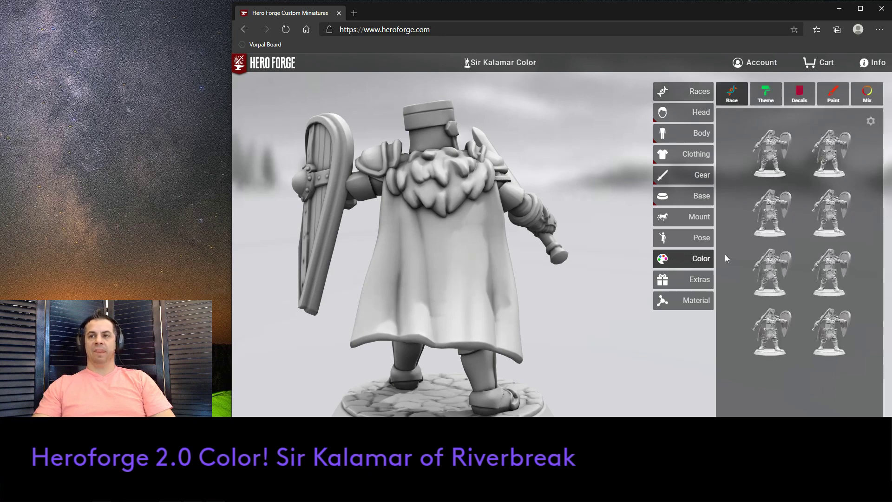
{"action": "left_click_drag", "start_coordinate": [601, 233], "coordinate": [539, 231]}
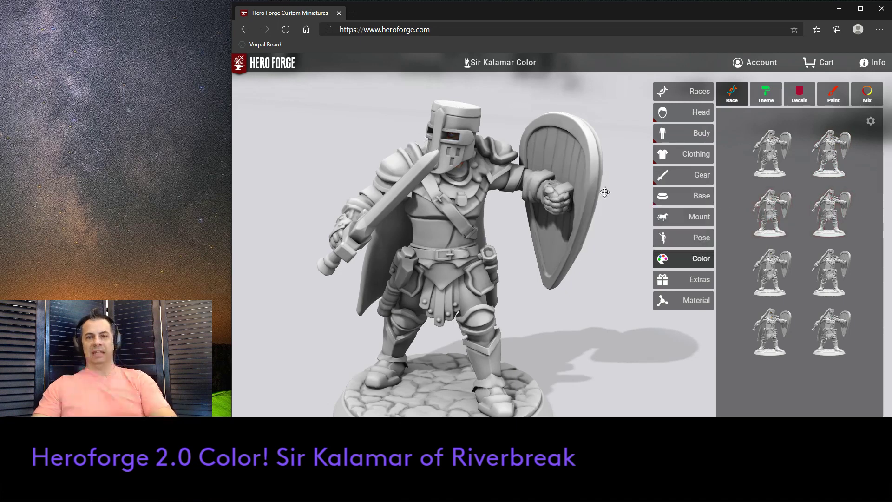
{"action": "left_click", "coordinate": [832, 167]}
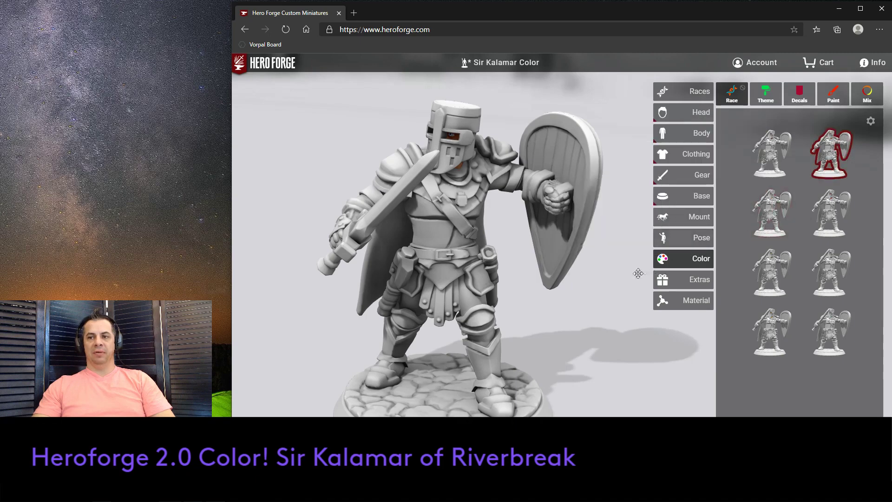
{"action": "left_click_drag", "start_coordinate": [642, 255], "coordinate": [623, 274]}
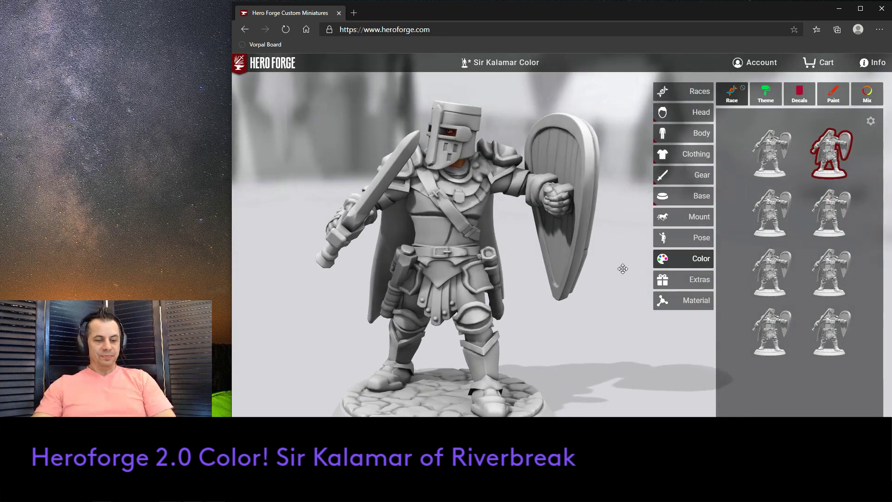
{"action": "mouse_move", "coordinate": [627, 266]}
{"action": "left_mouse_down"}
{"action": "mouse_move", "coordinate": [630, 284]}
{"action": "mouse_move", "coordinate": [630, 264]}
{"action": "mouse_move", "coordinate": [630, 274]}
{"action": "left_mouse_up"}
- Preview the available color themes on the knight, including Celestial Crusader, Castle Noble, Chromatic Chaos, Knights of Noir, Mist Walker and Crescent Lord
{"action": "left_click", "coordinate": [765, 99]}
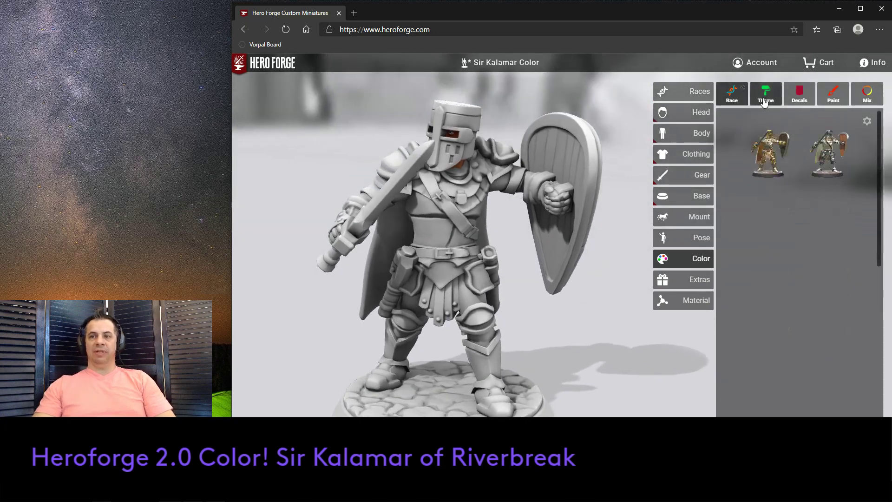
{"action": "left_click", "coordinate": [763, 165]}
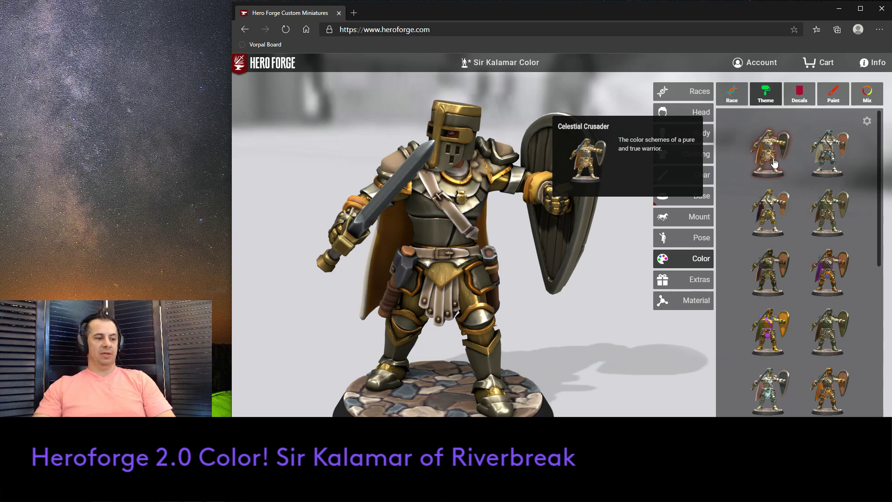
{"action": "left_click", "coordinate": [845, 164]}
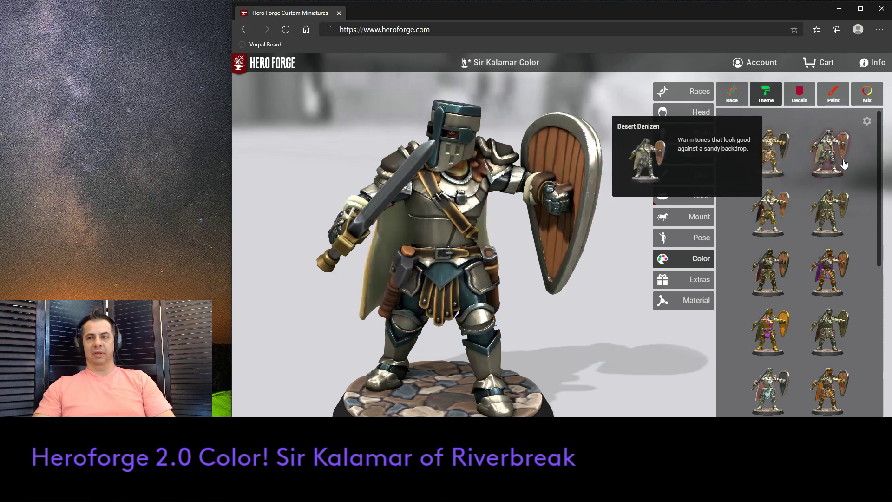
{"action": "left_click", "coordinate": [780, 212]}
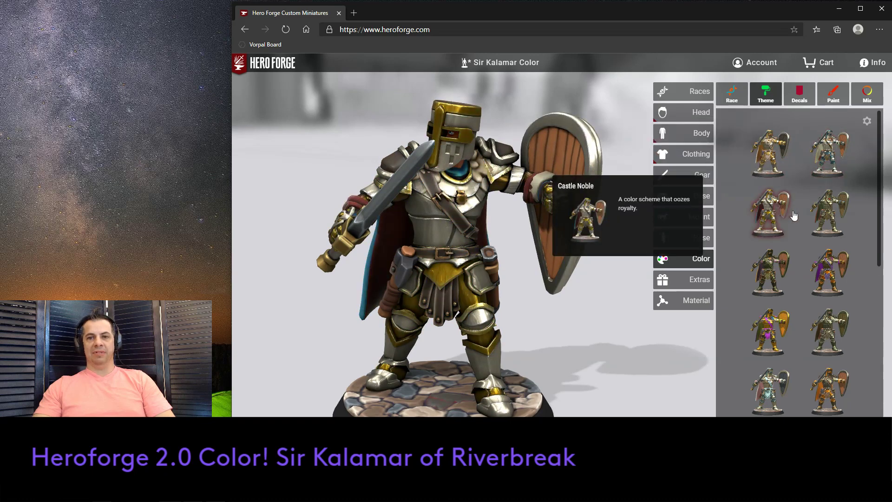
{"action": "left_click", "coordinate": [820, 215]}
{"action": "left_click", "coordinate": [784, 269]}
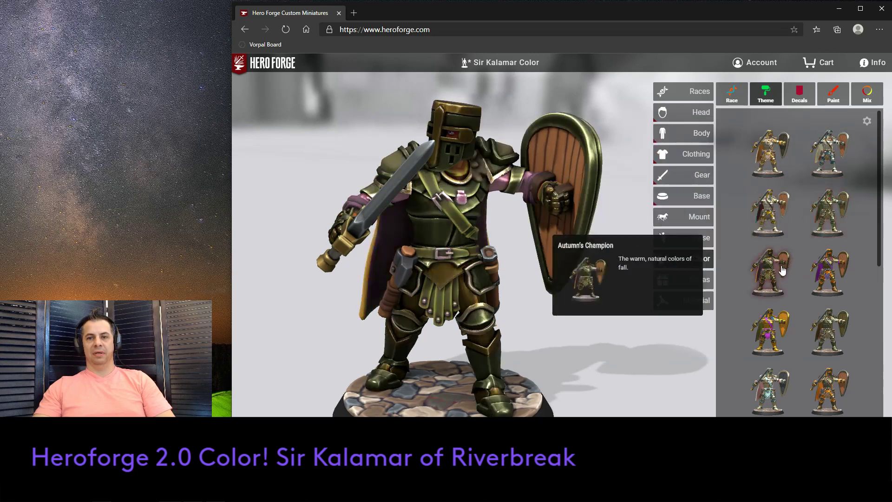
{"action": "left_click", "coordinate": [829, 270]}
{"action": "left_click", "coordinate": [831, 334]}
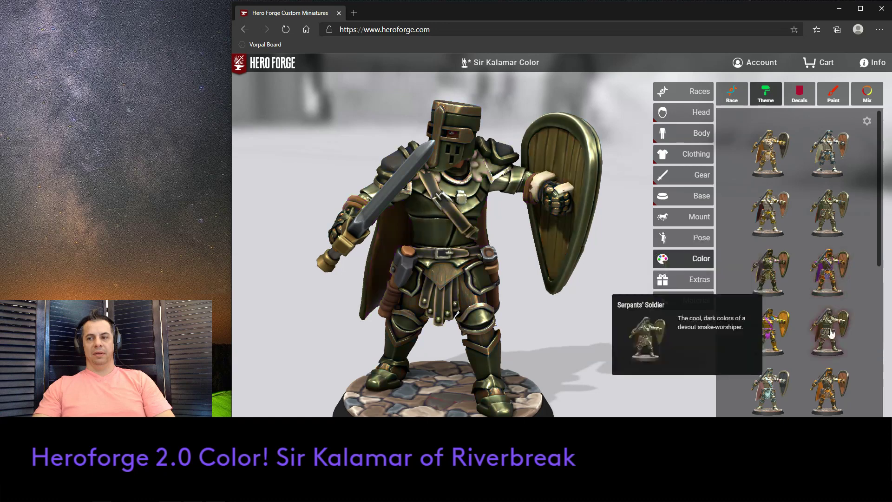
{"action": "left_click", "coordinate": [793, 335]}
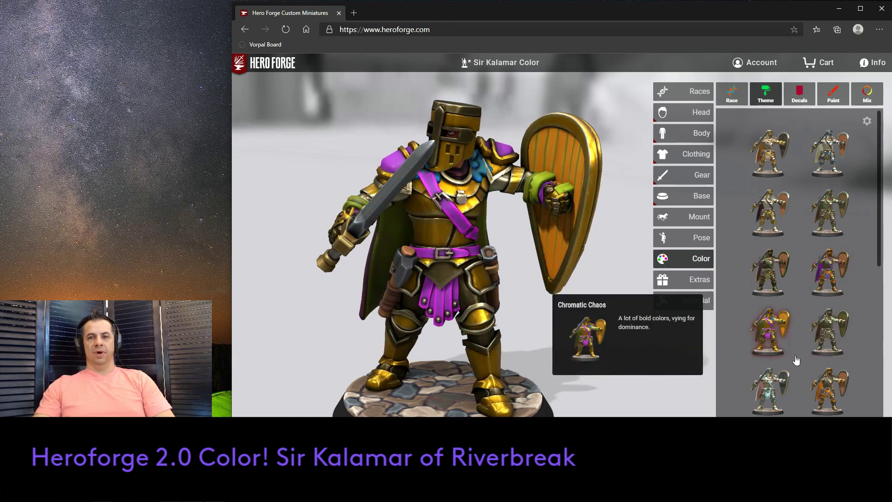
{"action": "left_click", "coordinate": [790, 390]}
{"action": "left_click", "coordinate": [830, 390]}
{"action": "scroll", "coordinate": [829, 389], "scroll_direction": "down", "scroll_amount": 4}
{"action": "left_click", "coordinate": [790, 250]}
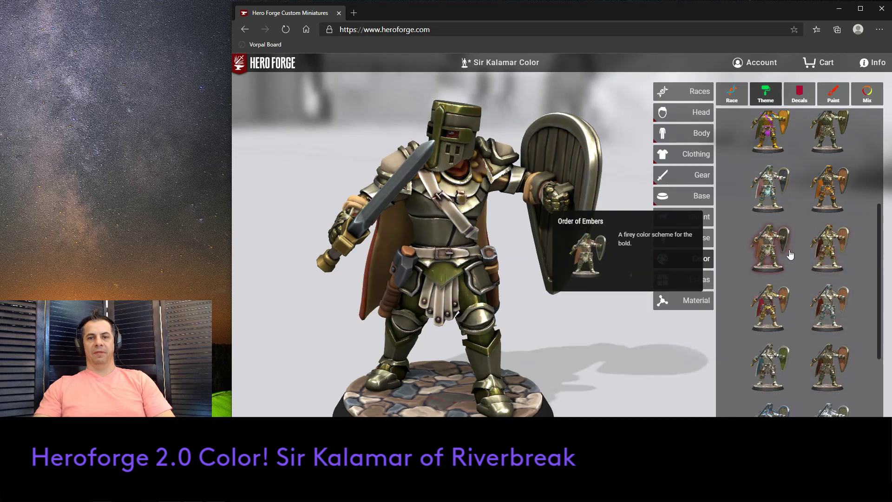
{"action": "left_click", "coordinate": [784, 310]}
{"action": "left_click", "coordinate": [825, 314]}
{"action": "left_click", "coordinate": [824, 368]}
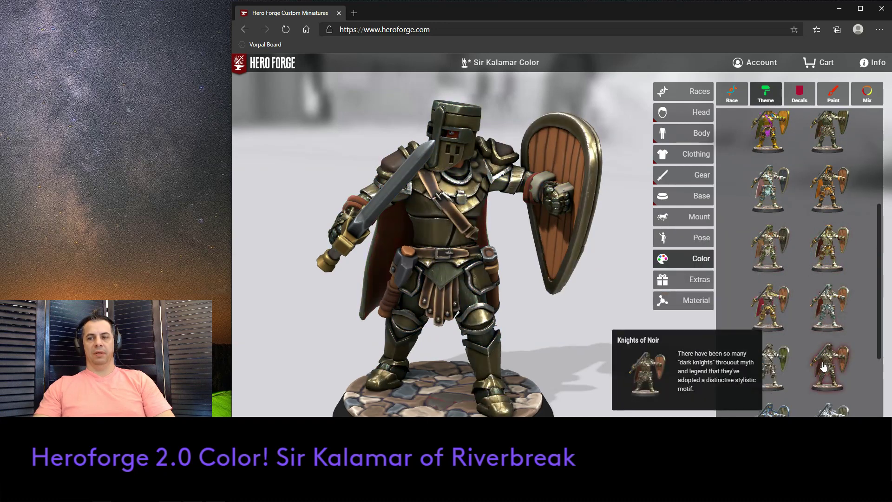
{"action": "left_click", "coordinate": [790, 374]}
{"action": "scroll", "coordinate": [790, 372], "scroll_direction": "down", "scroll_amount": 1}
{"action": "left_click", "coordinate": [790, 371]}
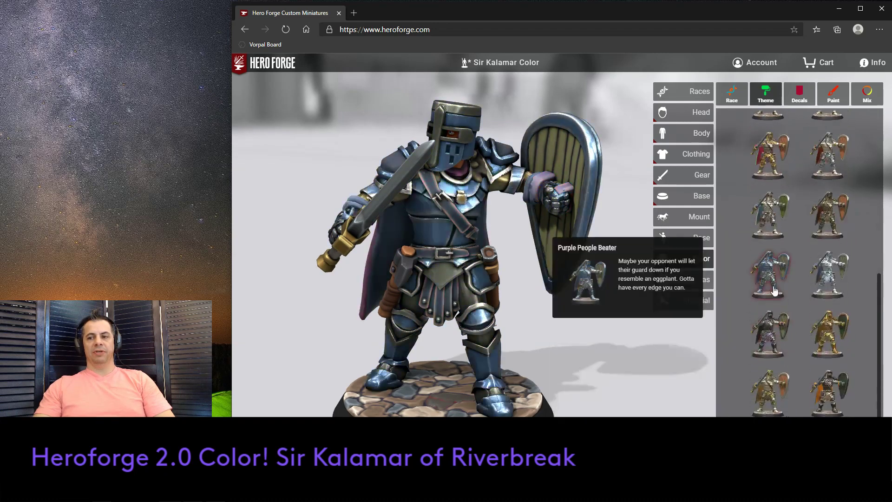
{"action": "scroll", "coordinate": [790, 372], "scroll_direction": "down", "scroll_amount": 3}
{"action": "left_click", "coordinate": [826, 226]}
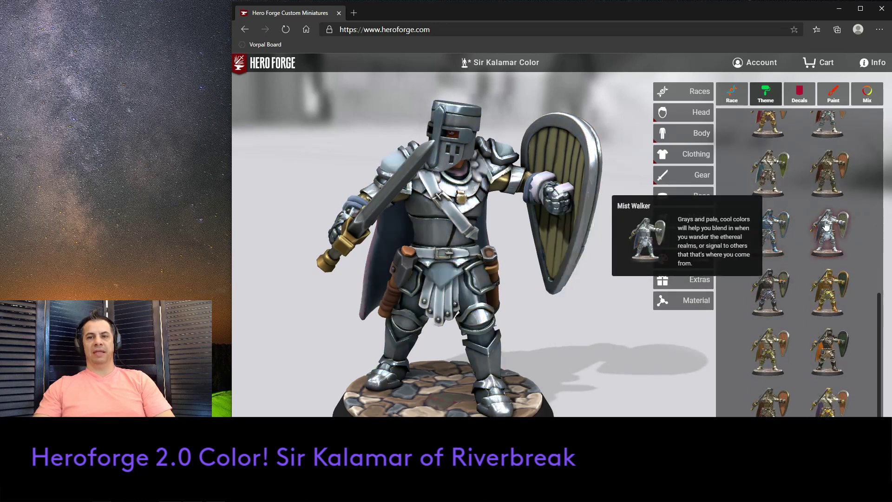
{"action": "left_click", "coordinate": [829, 281]}
{"action": "left_click", "coordinate": [784, 286]}
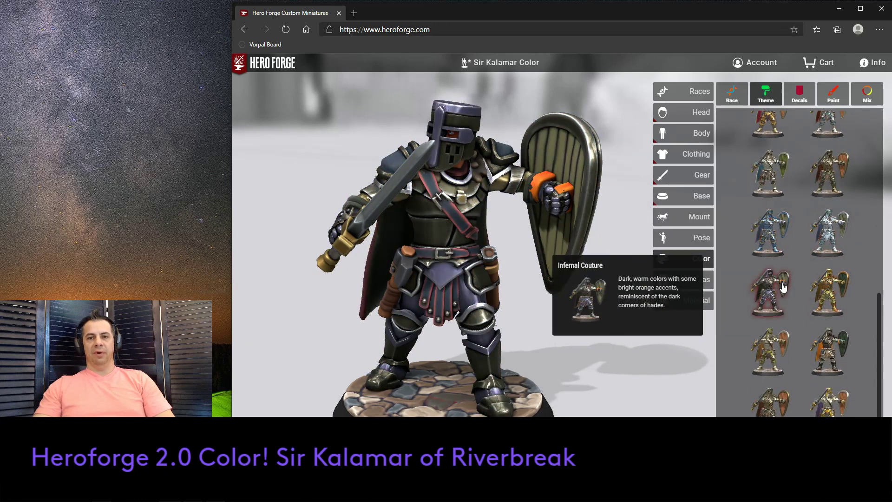
{"action": "left_click", "coordinate": [786, 335]}
{"action": "left_click", "coordinate": [826, 350]}
{"action": "left_click", "coordinate": [831, 406]}
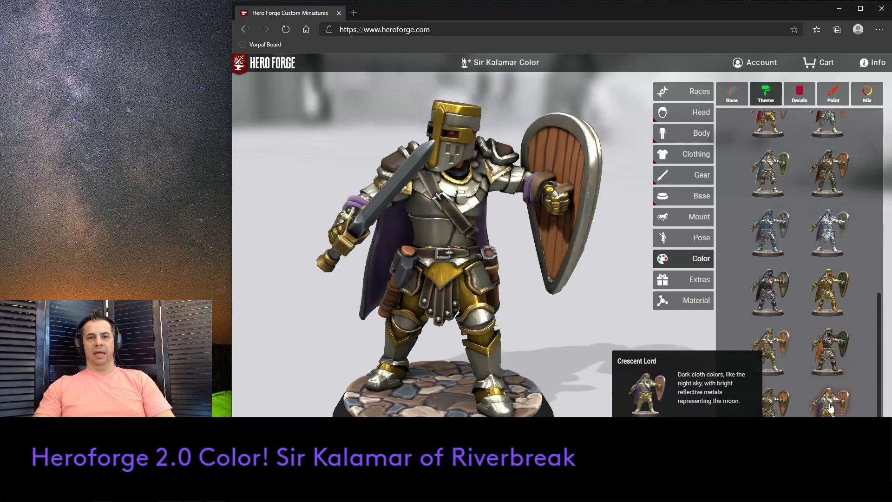
{"action": "left_click", "coordinate": [790, 408]}
{"action": "left_click", "coordinate": [783, 374]}
{"action": "scroll", "coordinate": [785, 372], "scroll_direction": "up", "scroll_amount": 5}
{"action": "left_click", "coordinate": [785, 367]}
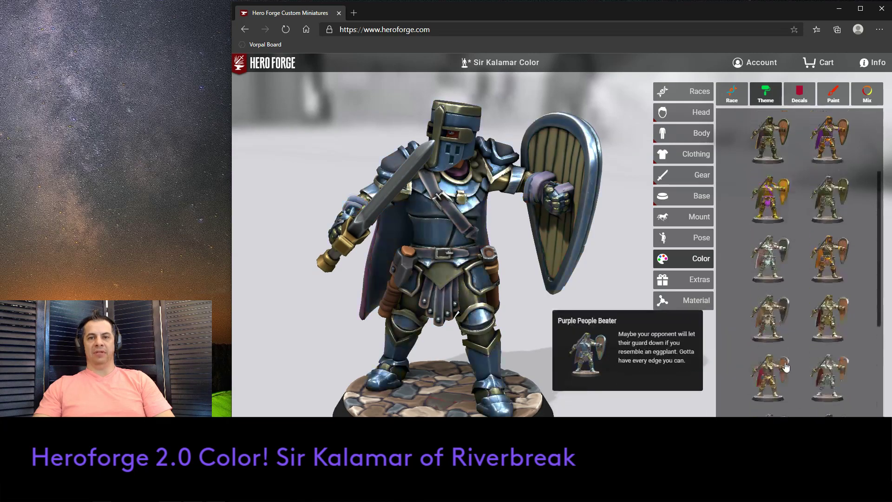
- Check the decal options and examine the outer face of the knight's shield
{"action": "left_click", "coordinate": [798, 96]}
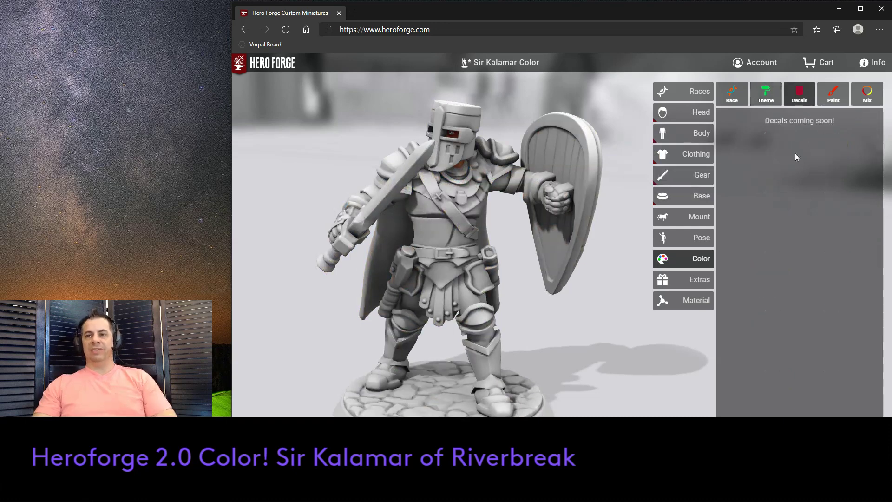
{"action": "left_click_drag", "start_coordinate": [651, 265], "coordinate": [513, 237]}
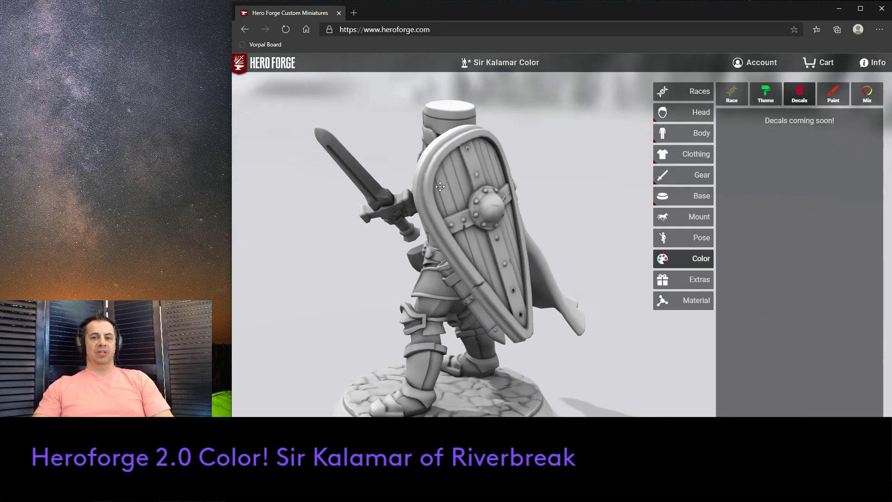
{"action": "left_click_drag", "start_coordinate": [512, 204], "coordinate": [607, 233]}
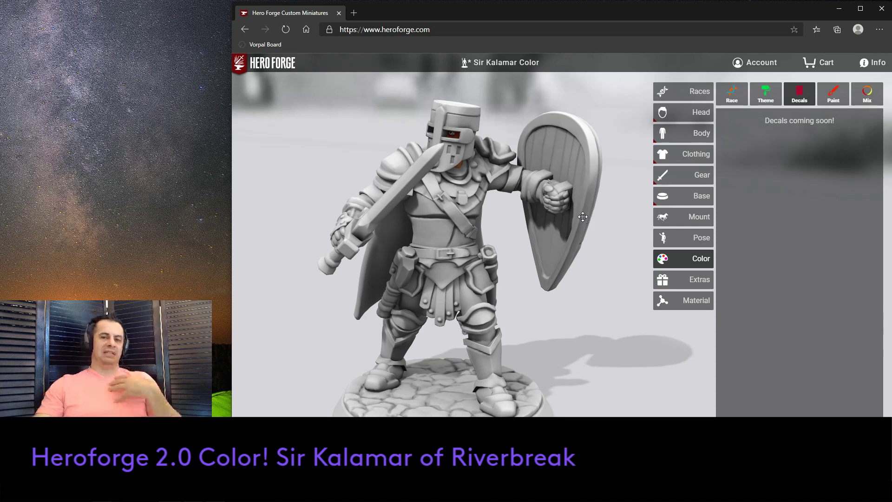
- Paint the knight's cape with the dark green cloth color Bottle Throttle
{"action": "left_click", "coordinate": [832, 101]}
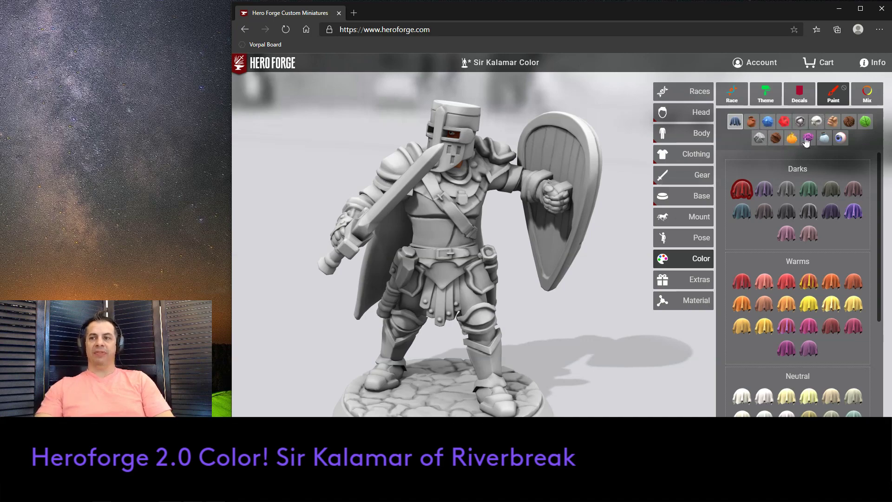
{"action": "mouse_move", "coordinate": [618, 246]}
{"action": "left_mouse_down"}
{"action": "mouse_move", "coordinate": [574, 239]}
{"action": "mouse_move", "coordinate": [619, 160]}
{"action": "mouse_move", "coordinate": [580, 139]}
{"action": "mouse_move", "coordinate": [568, 147]}
{"action": "mouse_move", "coordinate": [628, 139]}
{"action": "mouse_move", "coordinate": [615, 139]}
{"action": "left_mouse_up"}
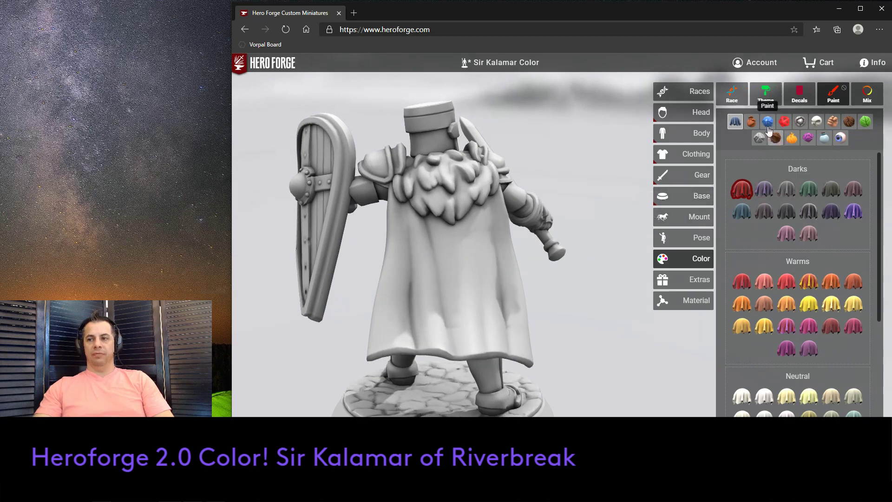
{"action": "scroll", "coordinate": [748, 209], "scroll_direction": "down", "scroll_amount": 5}
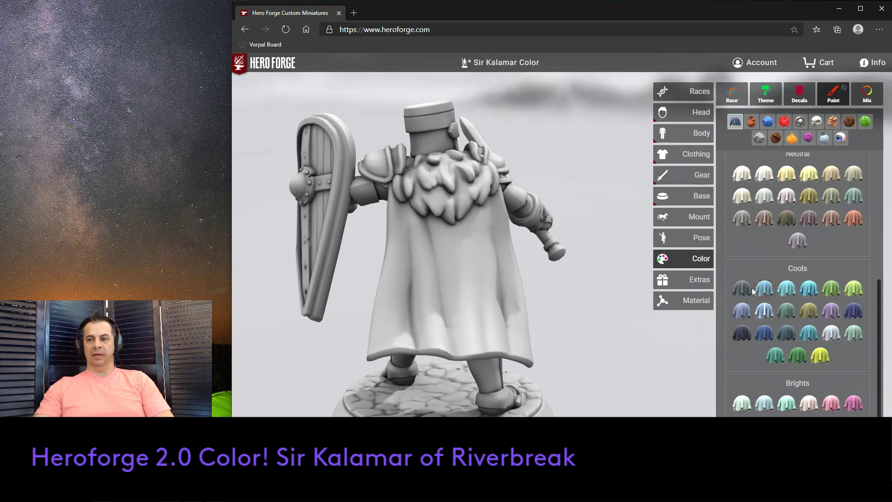
{"action": "scroll", "coordinate": [752, 288], "scroll_direction": "up", "scroll_amount": 5}
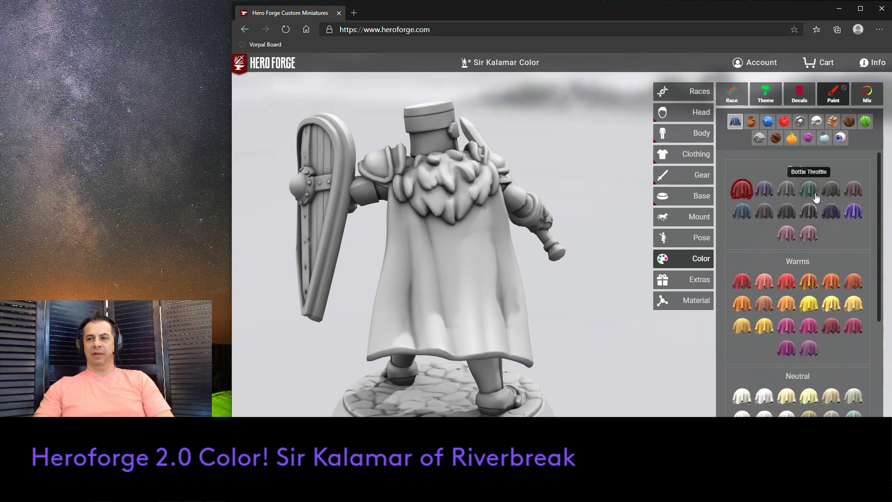
{"action": "left_click", "coordinate": [809, 189]}
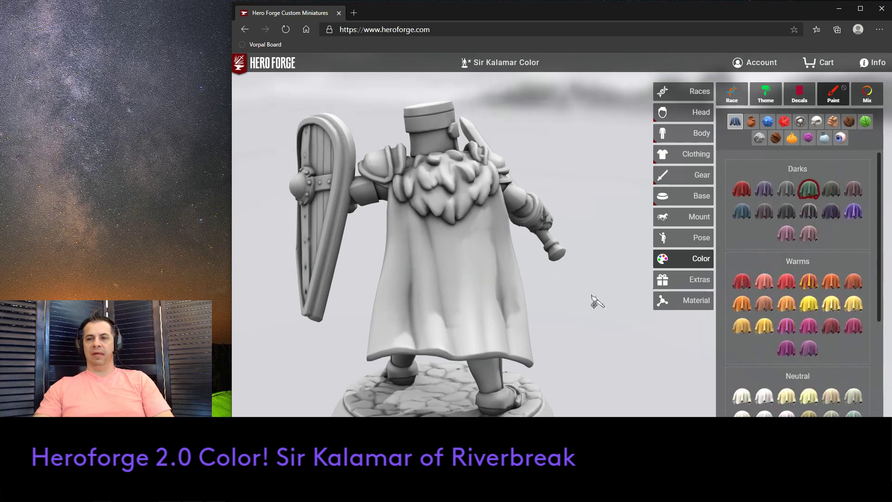
{"action": "left_click", "coordinate": [473, 304]}
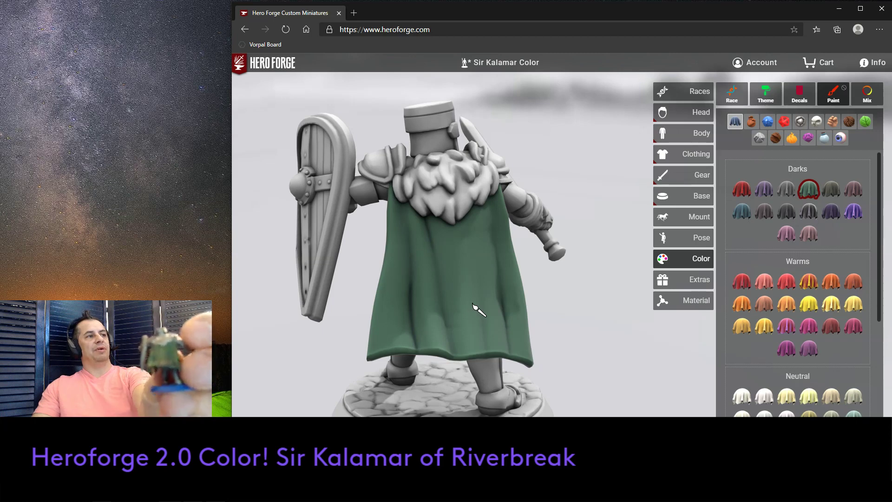
- Paint the knight's fur collar with the natural hair color Old Salt, comparing it with a dark grey hair color
{"action": "left_click_drag", "start_coordinate": [593, 348], "coordinate": [557, 324]}
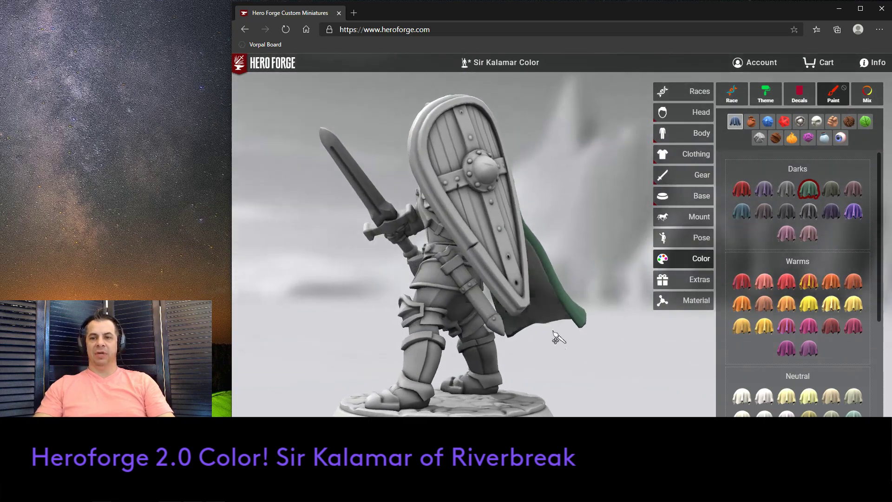
{"action": "left_click_drag", "start_coordinate": [672, 366], "coordinate": [576, 388]}
{"action": "left_click_drag", "start_coordinate": [642, 366], "coordinate": [573, 359]}
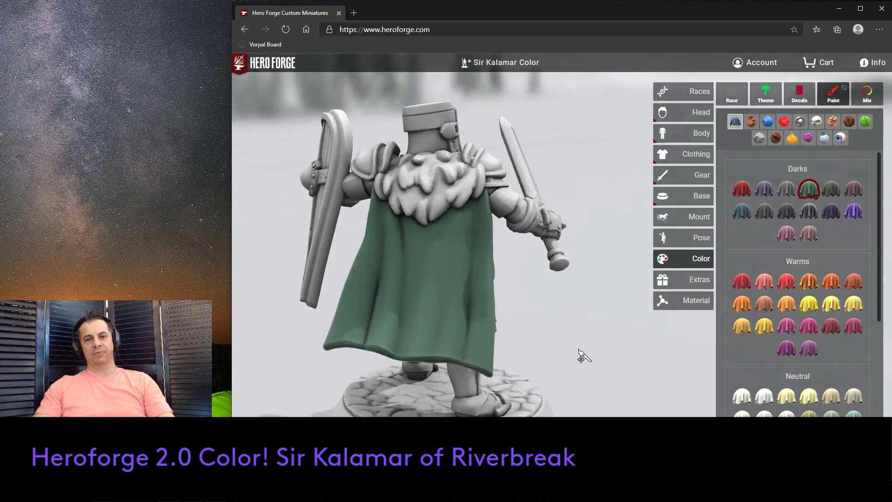
{"action": "left_click_drag", "start_coordinate": [603, 325], "coordinate": [630, 339]}
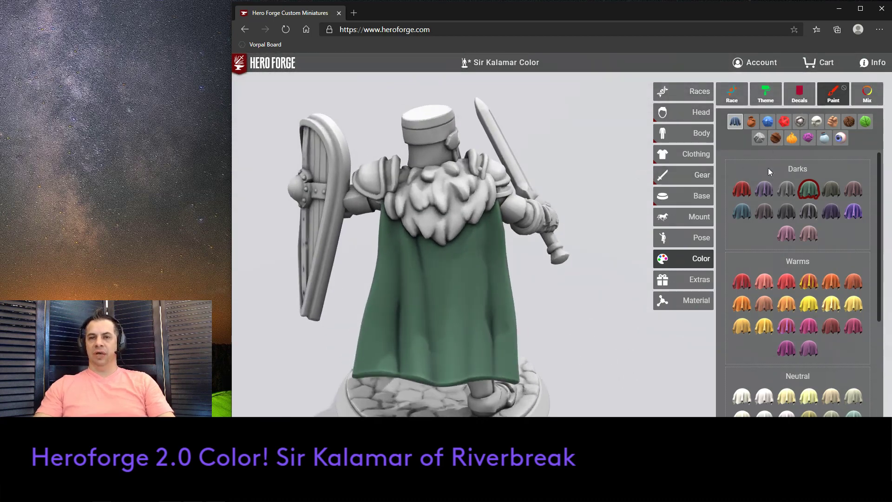
{"action": "left_click", "coordinate": [849, 121]}
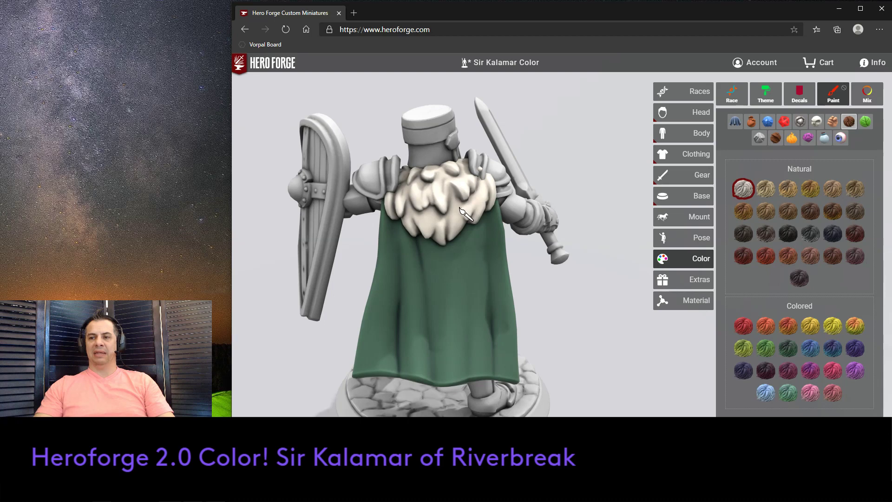
{"action": "left_click", "coordinate": [811, 235]}
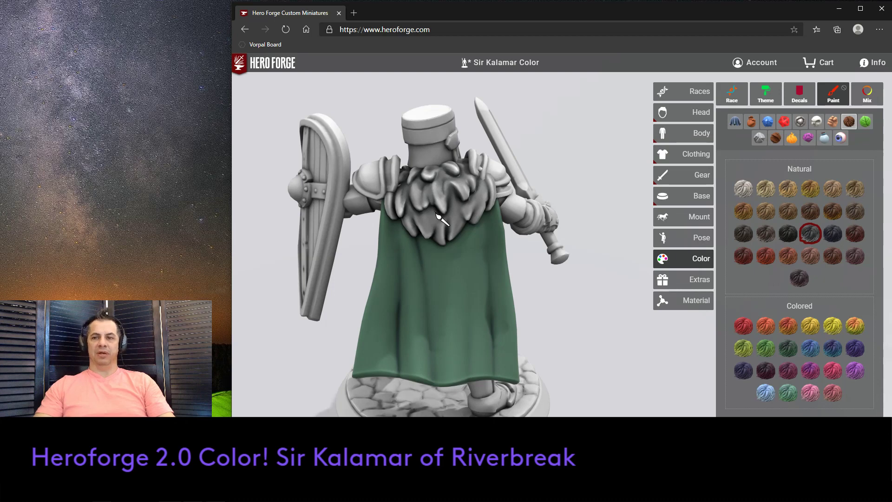
{"action": "left_click", "coordinate": [743, 189]}
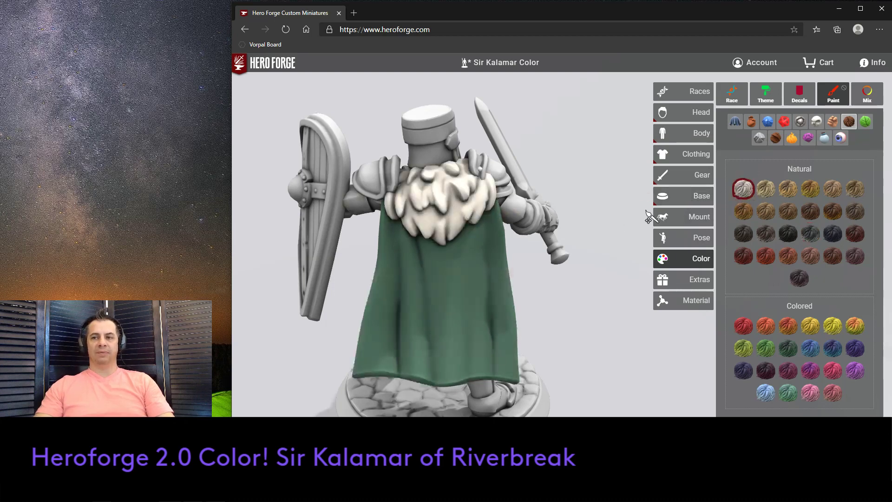
- Darken the custom mix of the Old Salt fur paint, setting its mid tone to #6b6762 and its low tone to #1c1a19
{"action": "left_click", "coordinate": [858, 104]}
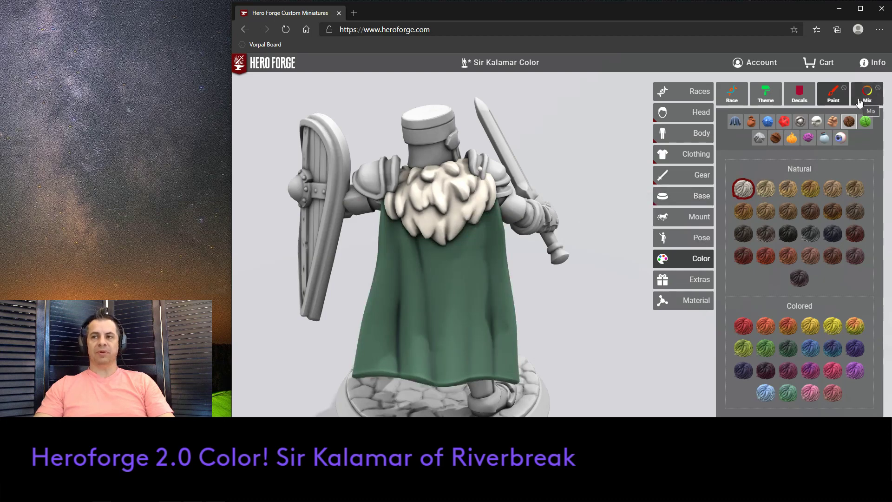
{"action": "left_click", "coordinate": [805, 173]}
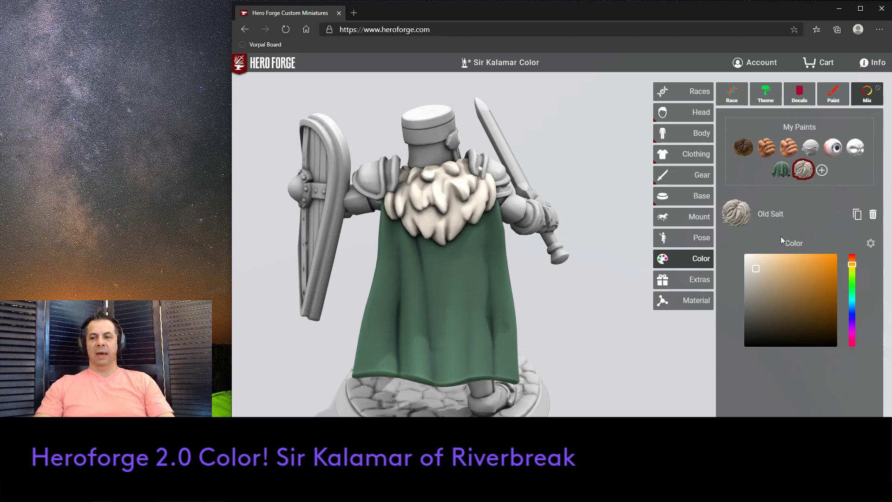
{"action": "left_click", "coordinate": [737, 214]}
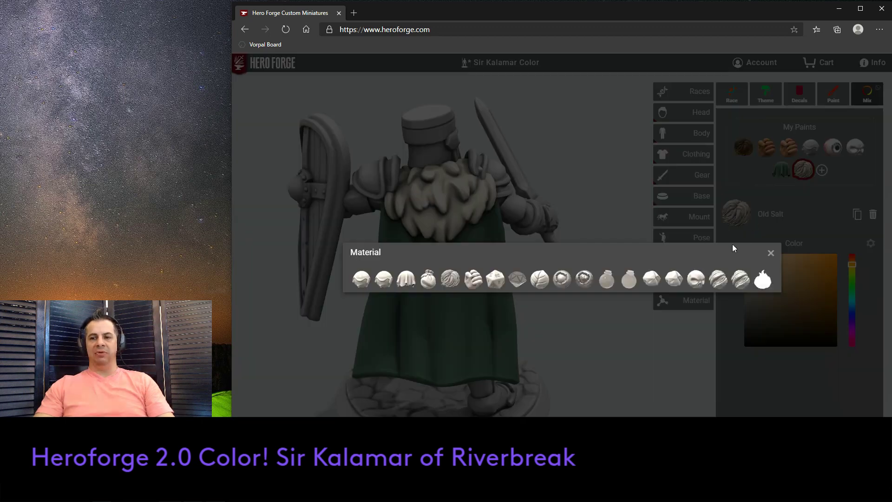
{"action": "left_click", "coordinate": [450, 279]}
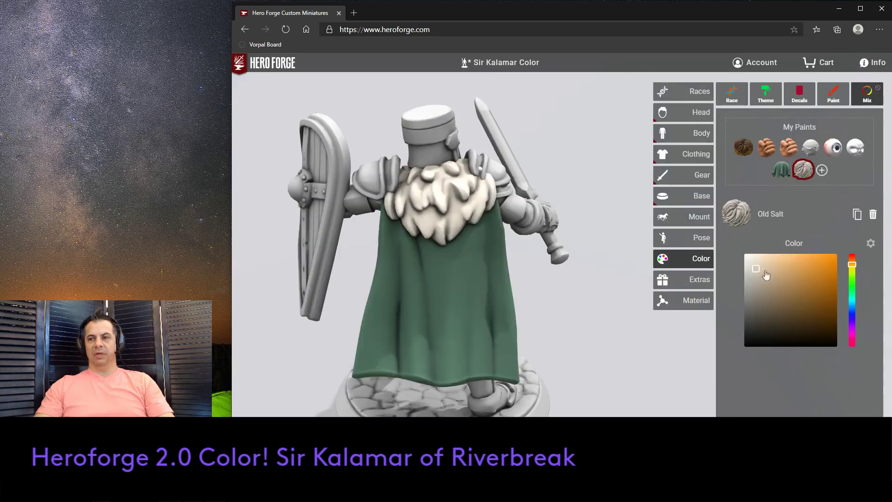
{"action": "left_click", "coordinate": [871, 245]}
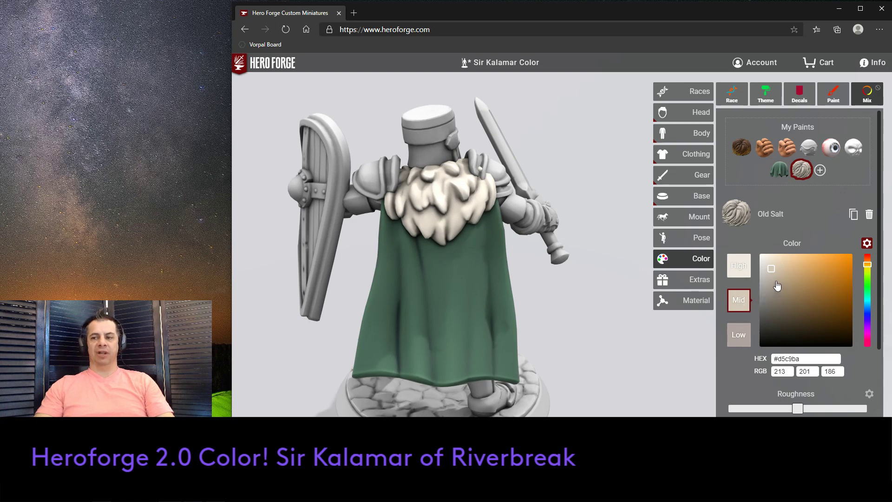
{"action": "left_click_drag", "start_coordinate": [772, 277], "coordinate": [770, 313]}
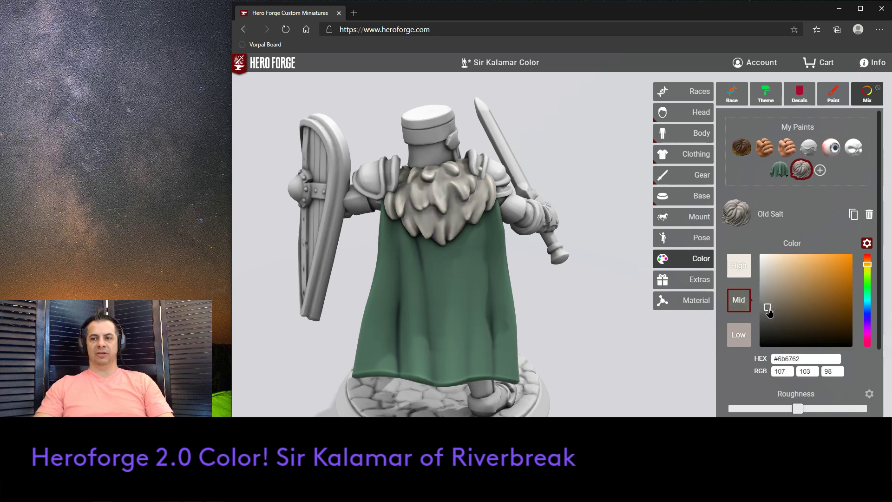
{"action": "left_click", "coordinate": [743, 336]}
{"action": "left_click_drag", "start_coordinate": [770, 284], "coordinate": [770, 341]}
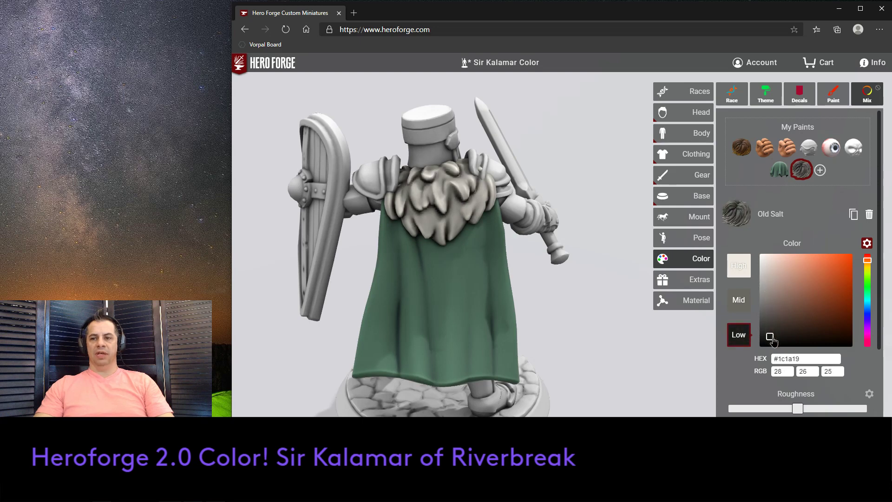
- Set the fur paint's high tone to #f4f3f2 and its mid tone to #8f8b86, and review the collar from behind
{"action": "left_click", "coordinate": [746, 267]}
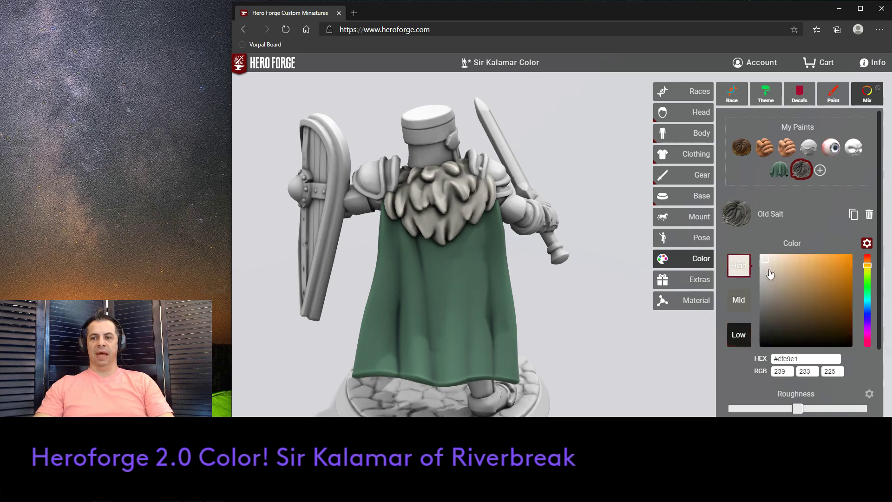
{"action": "left_click_drag", "start_coordinate": [767, 266], "coordinate": [760, 262]}
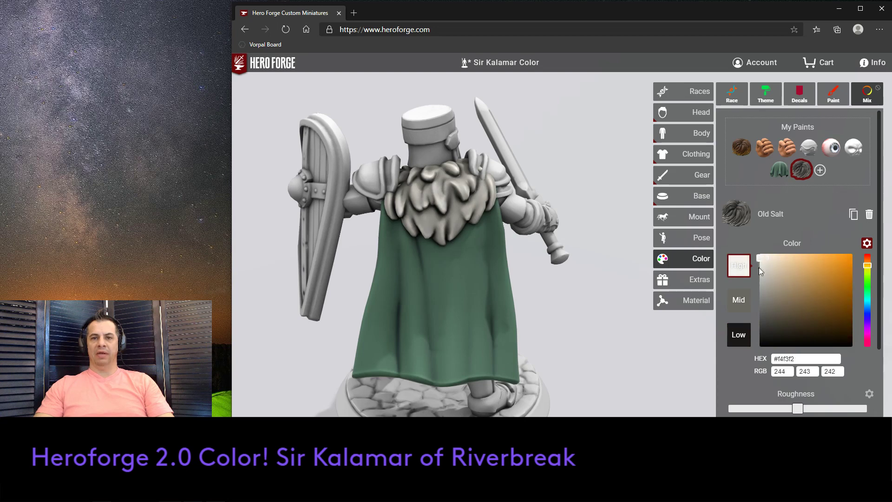
{"action": "left_click", "coordinate": [744, 300]}
{"action": "left_click_drag", "start_coordinate": [768, 310], "coordinate": [765, 297]}
{"action": "left_click_drag", "start_coordinate": [653, 305], "coordinate": [458, 219]}
{"action": "left_click_drag", "start_coordinate": [599, 276], "coordinate": [607, 293]}
{"action": "left_click_drag", "start_coordinate": [577, 322], "coordinate": [619, 335]}
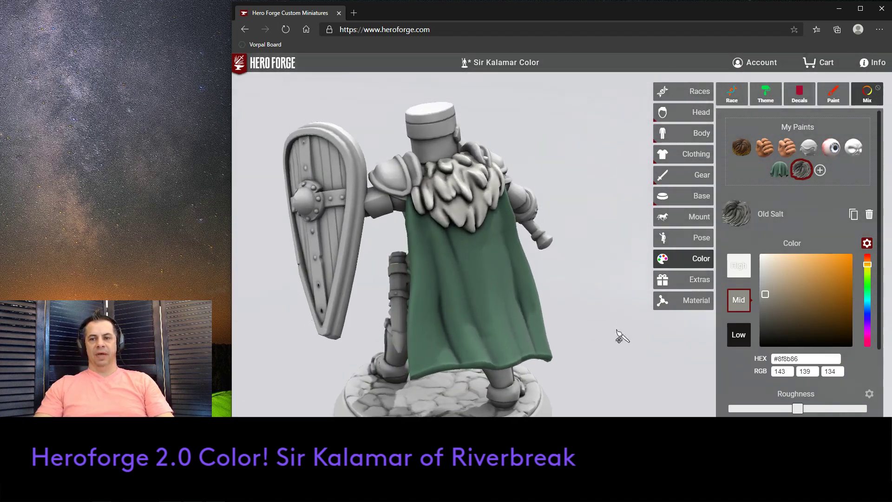
- Try different fuzz levels on the fur paint and lower the fuzz to nearly its minimum
{"action": "scroll", "coordinate": [817, 354], "scroll_direction": "down", "scroll_amount": 3}
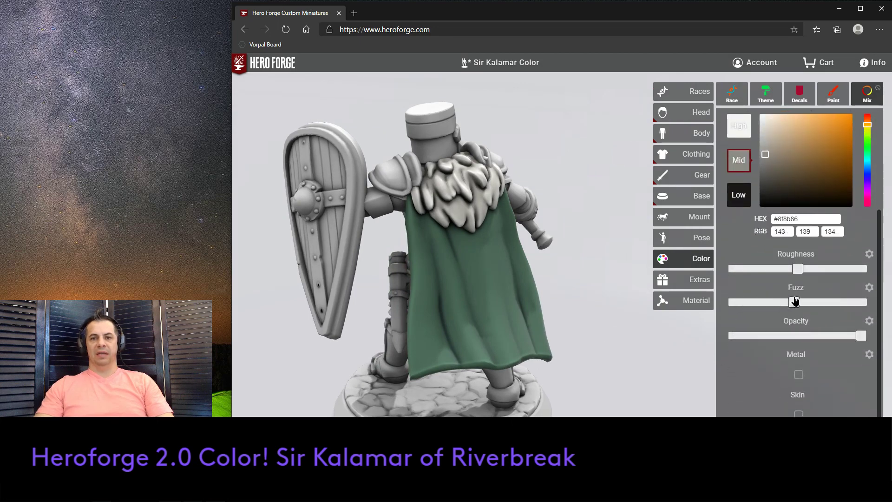
{"action": "left_click_drag", "start_coordinate": [572, 289], "coordinate": [552, 283]}
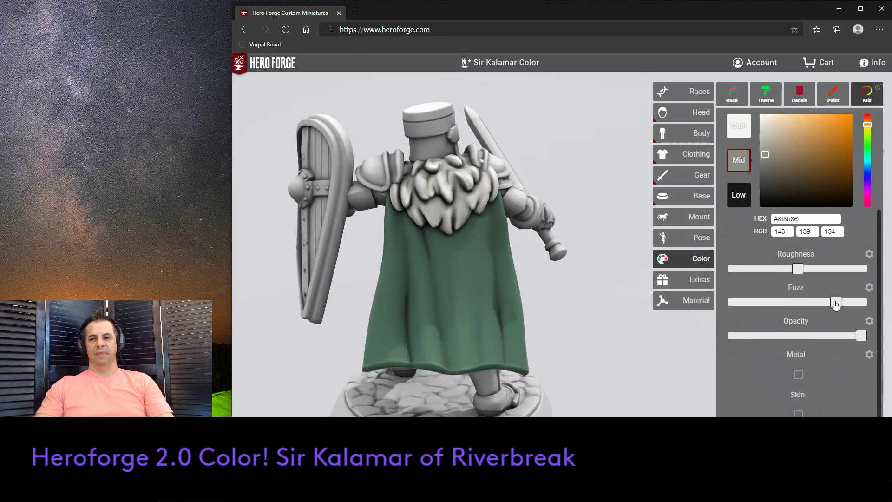
{"action": "mouse_move", "coordinate": [594, 338]}
{"action": "left_mouse_down"}
{"action": "mouse_move", "coordinate": [566, 338]}
{"action": "mouse_move", "coordinate": [574, 333]}
{"action": "mouse_move", "coordinate": [570, 351]}
{"action": "mouse_move", "coordinate": [522, 325]}
{"action": "mouse_move", "coordinate": [515, 343]}
{"action": "mouse_move", "coordinate": [592, 336]}
{"action": "mouse_move", "coordinate": [607, 345]}
{"action": "mouse_move", "coordinate": [584, 294]}
{"action": "mouse_move", "coordinate": [557, 313]}
{"action": "left_mouse_up"}
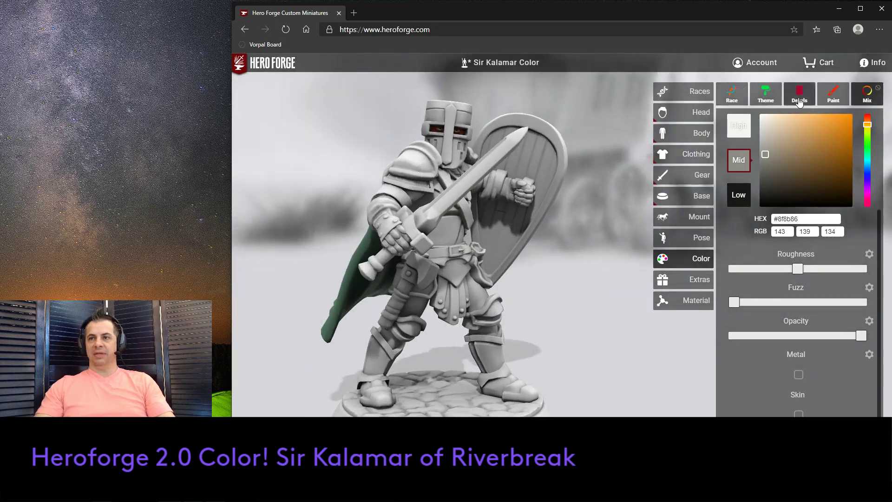
- Paint the shield's wooden planks with the fourth polished wood color and check both faces of the shield
{"action": "left_click", "coordinate": [834, 100]}
{"action": "mouse_move", "coordinate": [613, 313]}
{"action": "left_mouse_down"}
{"action": "mouse_move", "coordinate": [591, 319]}
{"action": "mouse_move", "coordinate": [620, 323]}
{"action": "mouse_move", "coordinate": [629, 313]}
{"action": "mouse_move", "coordinate": [564, 305]}
{"action": "mouse_move", "coordinate": [607, 330]}
{"action": "mouse_move", "coordinate": [631, 362]}
{"action": "mouse_move", "coordinate": [554, 340]}
{"action": "mouse_move", "coordinate": [628, 344]}
{"action": "mouse_move", "coordinate": [595, 320]}
{"action": "mouse_move", "coordinate": [575, 349]}
{"action": "left_mouse_up"}
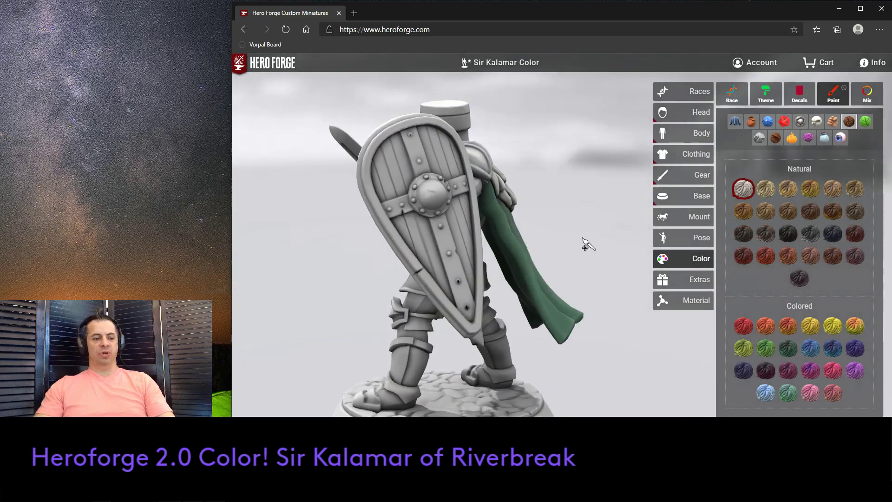
{"action": "left_click", "coordinate": [777, 138]}
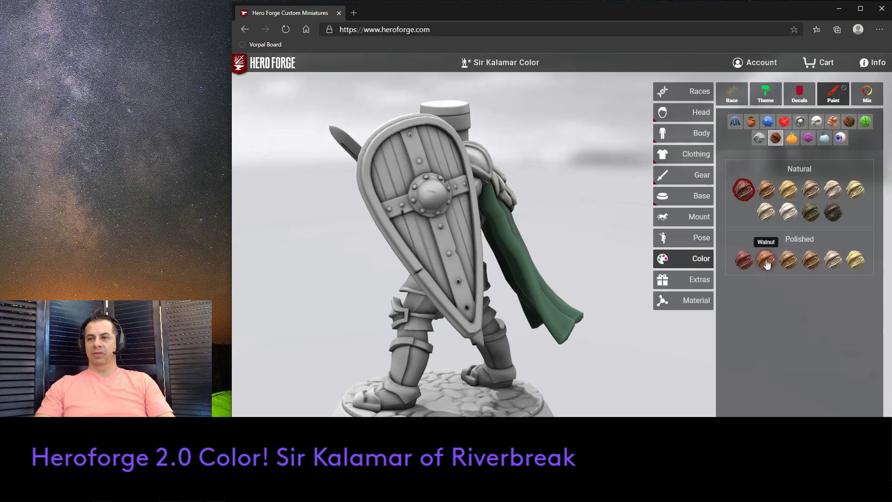
{"action": "left_click", "coordinate": [810, 260]}
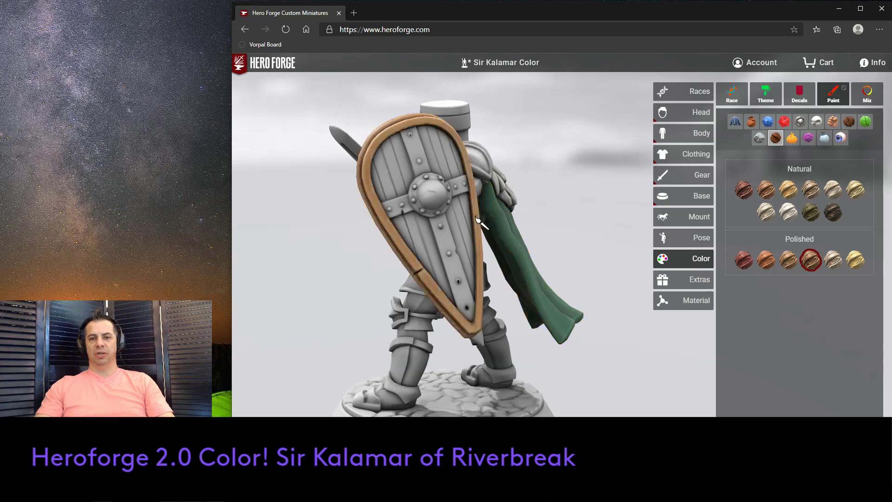
{"action": "left_click", "coordinate": [462, 219]}
{"action": "left_click_drag", "start_coordinate": [592, 189], "coordinate": [655, 150]}
{"action": "left_click_drag", "start_coordinate": [617, 340], "coordinate": [675, 345]}
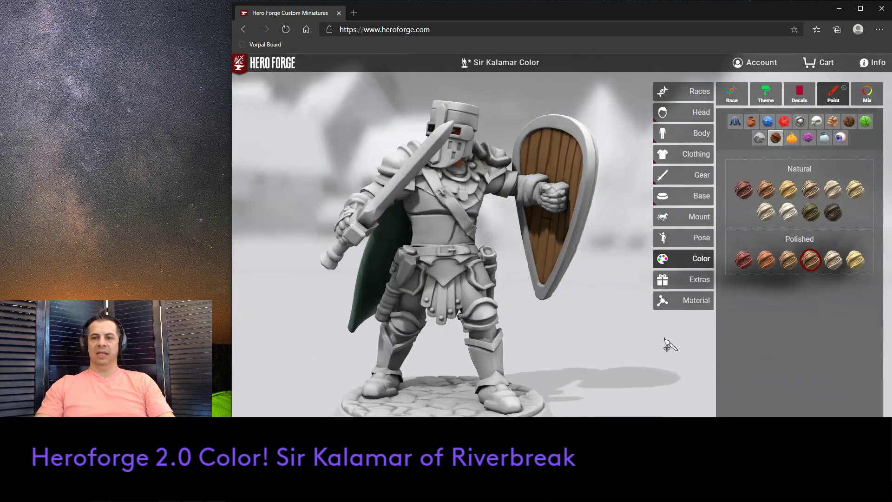
{"action": "mouse_move", "coordinate": [617, 316]}
{"action": "left_mouse_down"}
{"action": "mouse_move", "coordinate": [578, 319]}
{"action": "mouse_move", "coordinate": [591, 335]}
{"action": "mouse_move", "coordinate": [633, 342]}
{"action": "mouse_move", "coordinate": [627, 350]}
{"action": "mouse_move", "coordinate": [615, 310]}
{"action": "left_mouse_up"}
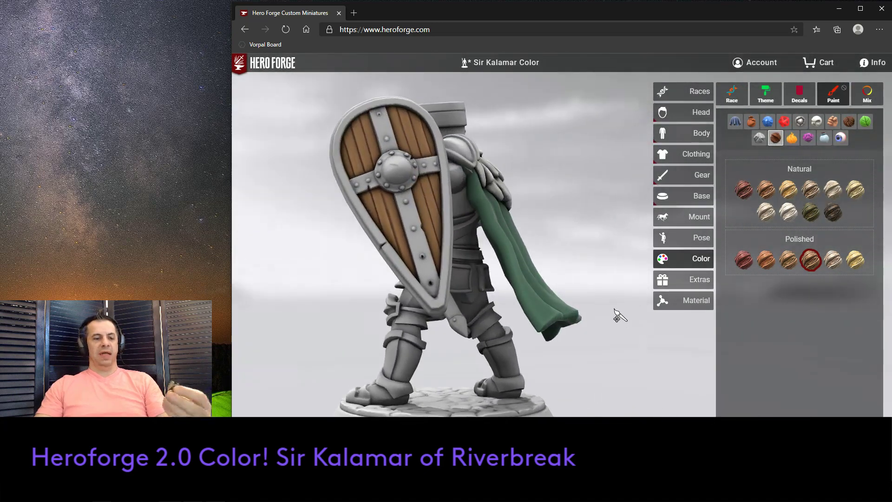
- Preview natural metal colors on the shield's rim and look through the other metal color groups
{"action": "left_click", "coordinate": [800, 121]}
{"action": "scroll", "coordinate": [784, 308], "scroll_direction": "down", "scroll_amount": 3}
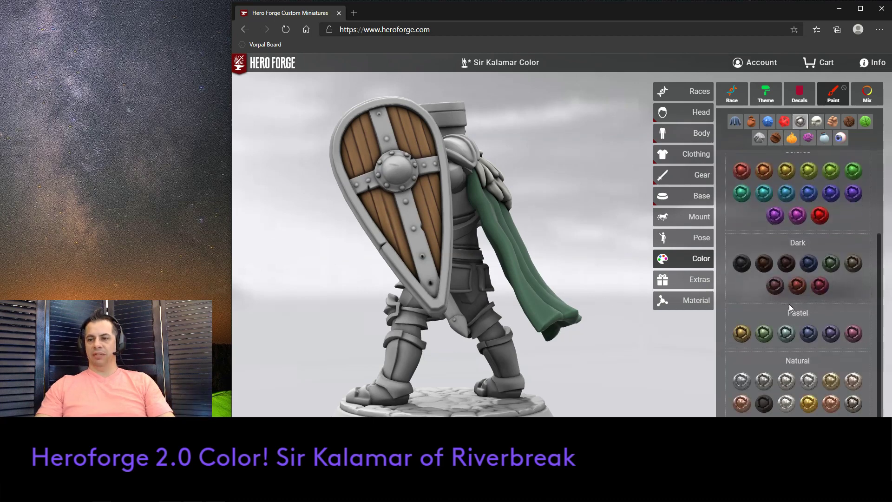
{"action": "left_click", "coordinate": [853, 404]}
{"action": "left_click", "coordinate": [443, 282]}
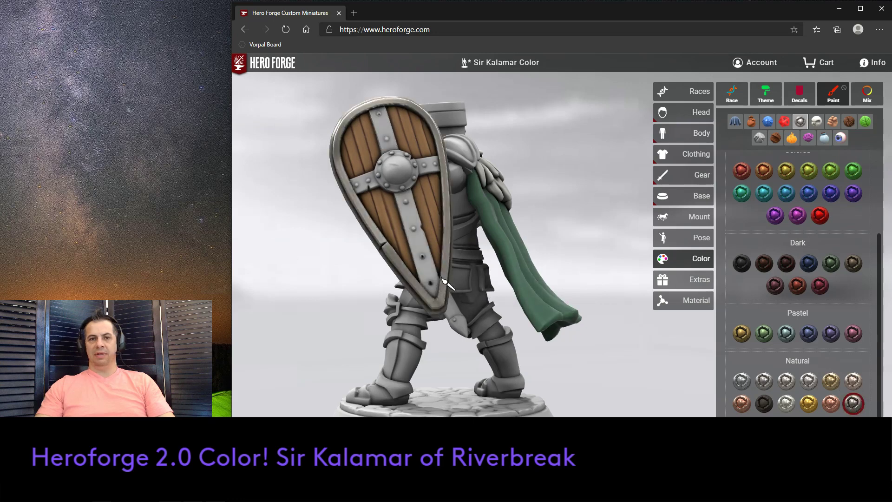
{"action": "left_click", "coordinate": [764, 381]}
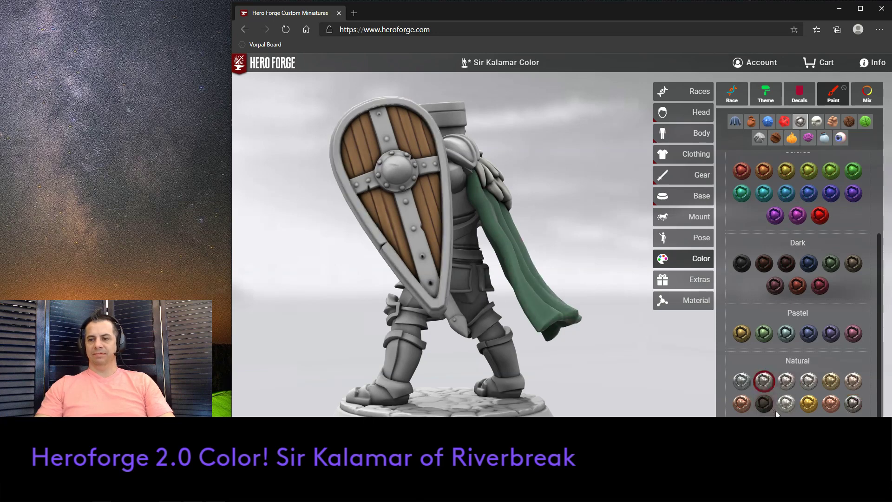
{"action": "scroll", "coordinate": [793, 331], "scroll_direction": "up", "scroll_amount": 1}
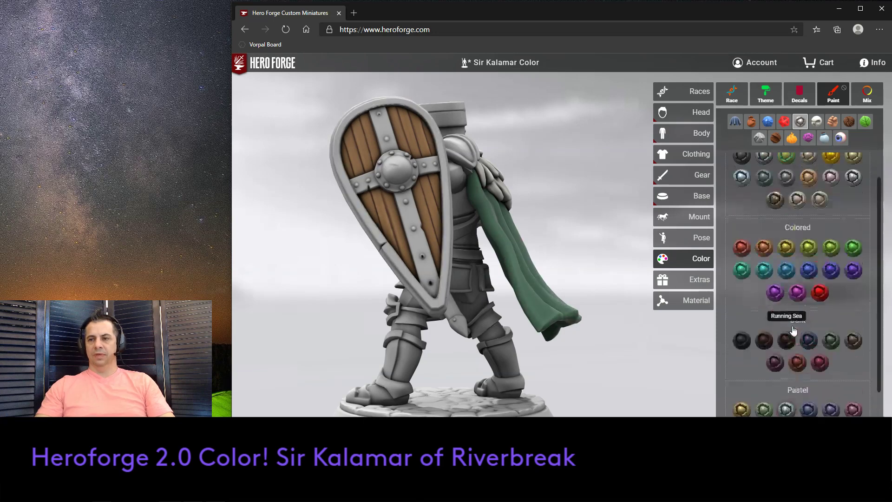
{"action": "scroll", "coordinate": [793, 326], "scroll_direction": "up", "scroll_amount": 1}
- Compare weathered metal colors on the shield's rim and paint the shield's metalwork with the last weathered one
{"action": "left_click", "coordinate": [798, 235]}
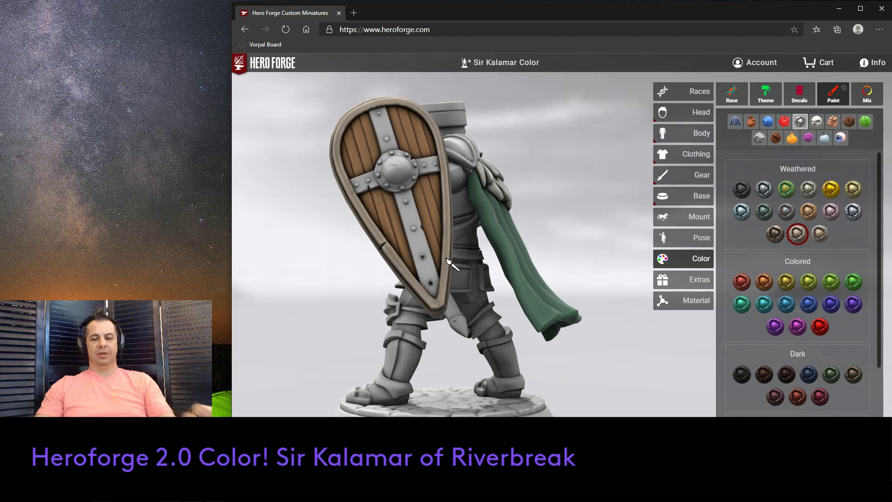
{"action": "left_click", "coordinate": [854, 211]}
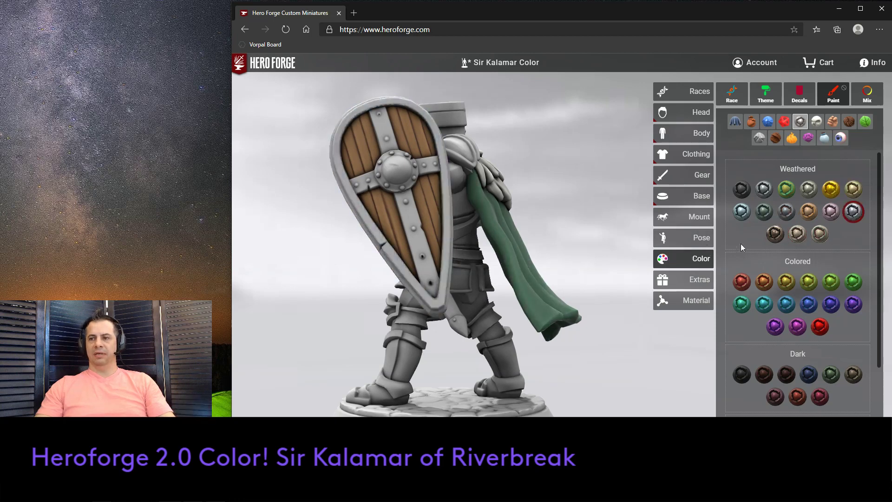
{"action": "left_click", "coordinate": [820, 234]}
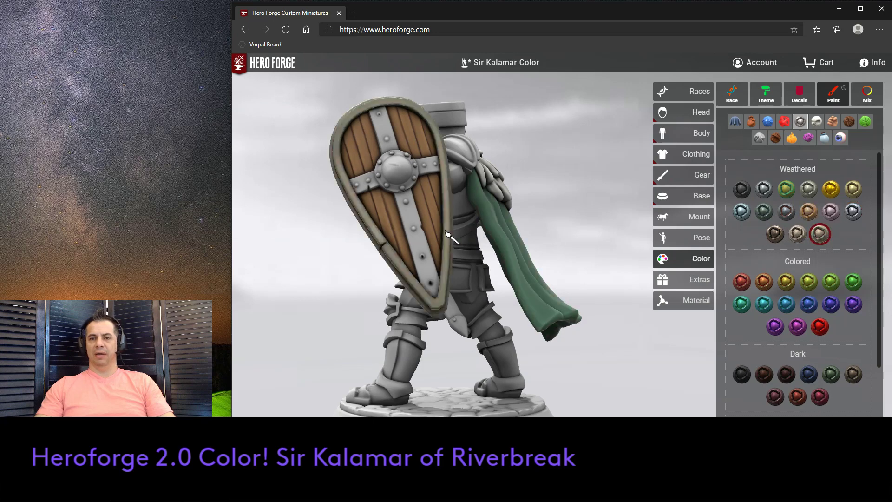
{"action": "left_click", "coordinate": [423, 243]}
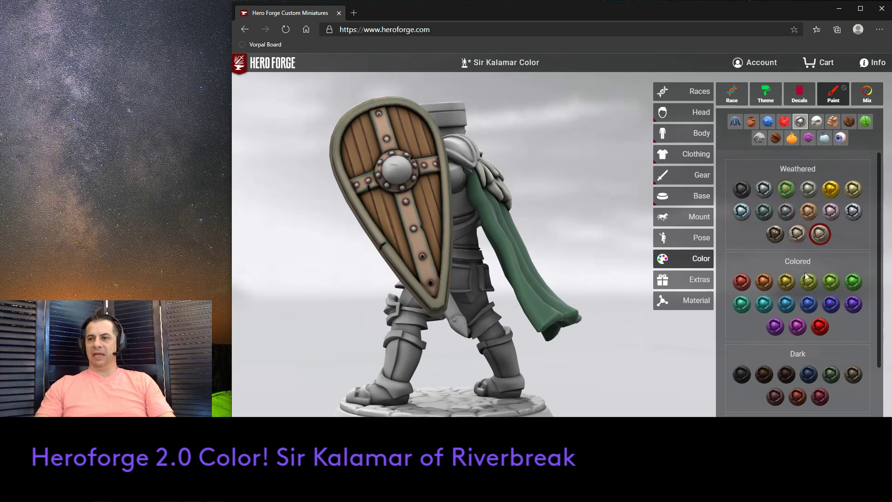
- Try the dark green metal color on the shield's vertical band, and repaint the band with the last weathered metal color
{"action": "left_click", "coordinate": [831, 373]}
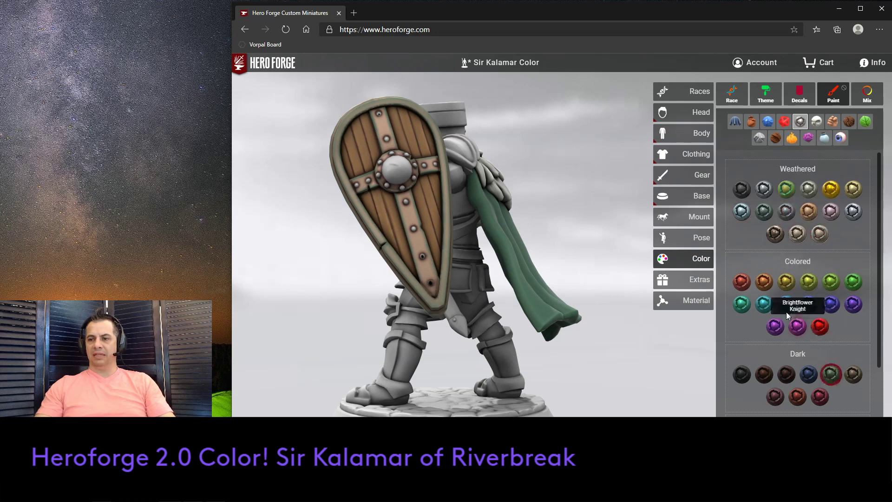
{"action": "left_click", "coordinate": [424, 257]}
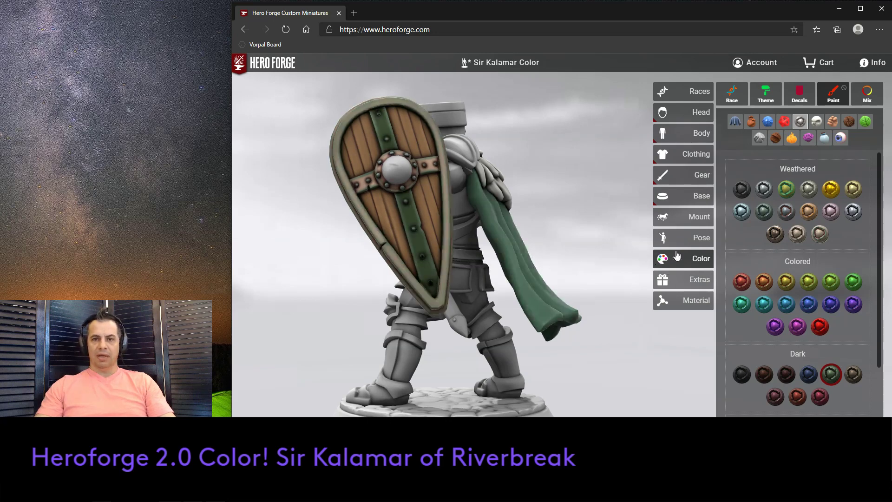
{"action": "left_click", "coordinate": [820, 234]}
{"action": "left_click", "coordinate": [416, 221]}
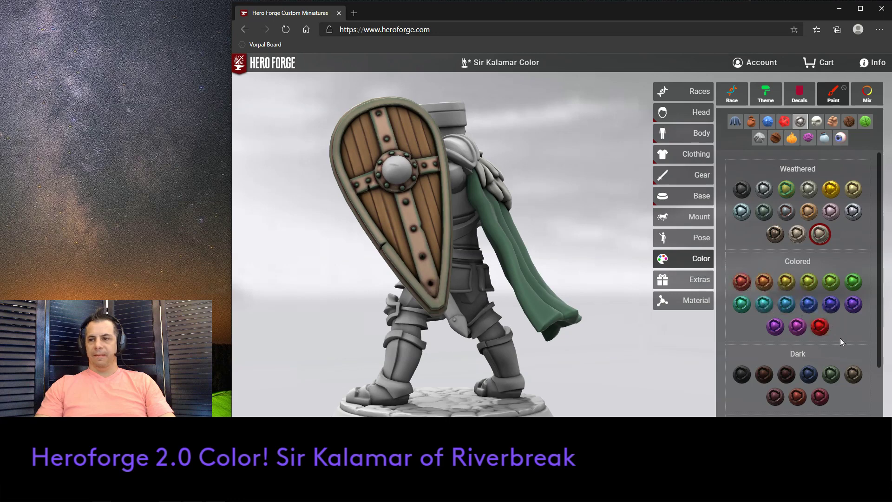
- Paint the domed boss at the center of the shield's front with the dark green metal color
{"action": "left_click", "coordinate": [831, 375]}
{"action": "left_click", "coordinate": [416, 167]}
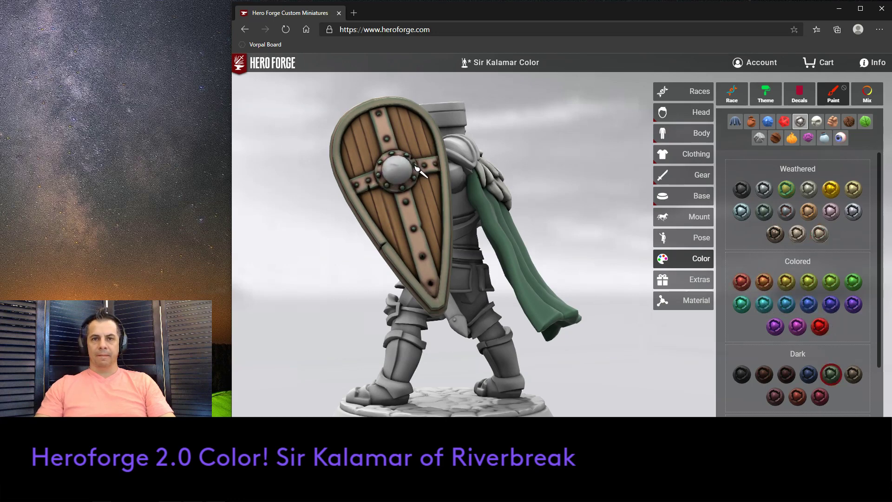
{"action": "left_click", "coordinate": [407, 171]}
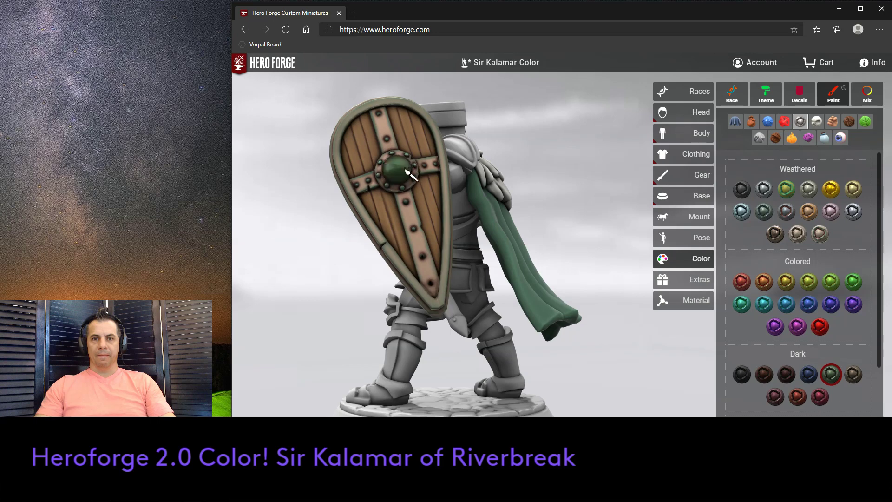
- Paint the arm straps on the inside of the shield with the dyed green leather color and check both shield faces
{"action": "left_click_drag", "start_coordinate": [581, 198], "coordinate": [627, 194]}
{"action": "left_click_drag", "start_coordinate": [572, 191], "coordinate": [618, 246]}
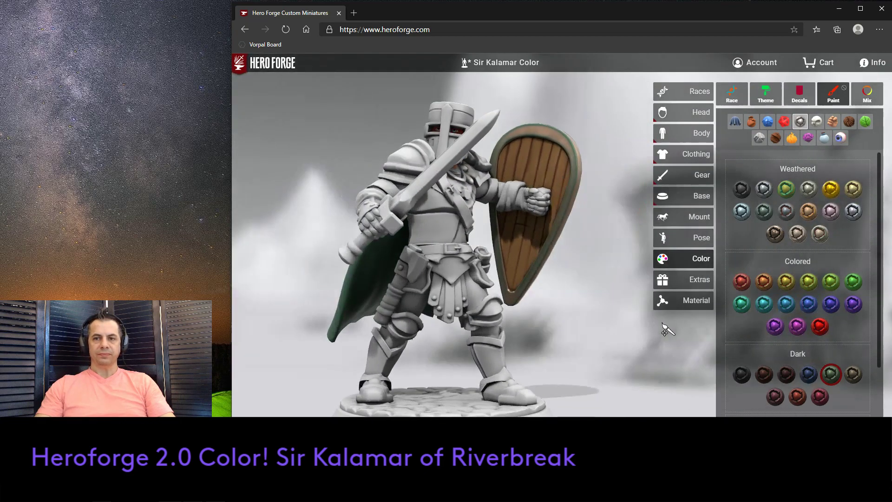
{"action": "mouse_move", "coordinate": [576, 287]}
{"action": "left_mouse_down"}
{"action": "mouse_move", "coordinate": [591, 332]}
{"action": "mouse_move", "coordinate": [573, 294]}
{"action": "left_mouse_up"}
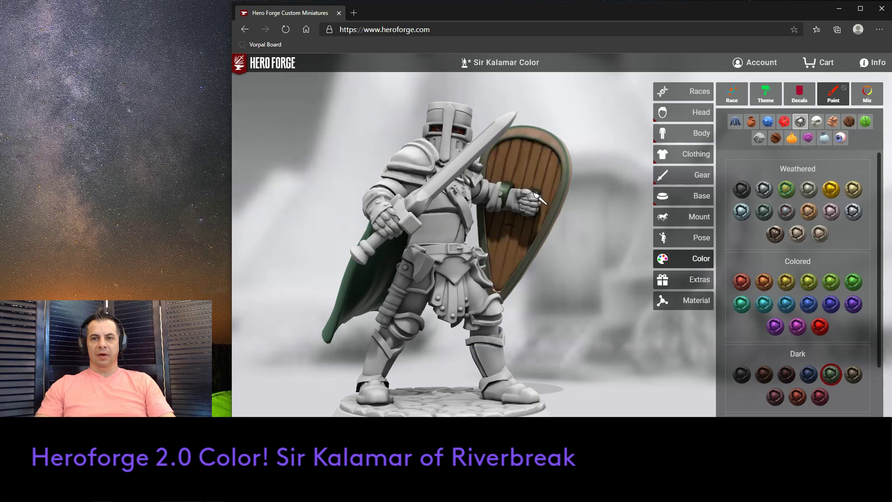
{"action": "left_click", "coordinate": [506, 236]}
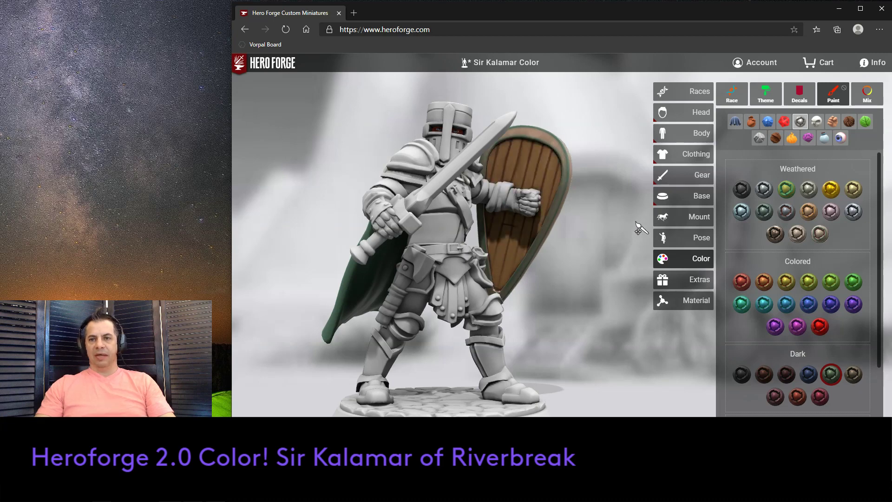
{"action": "left_click", "coordinate": [751, 121]}
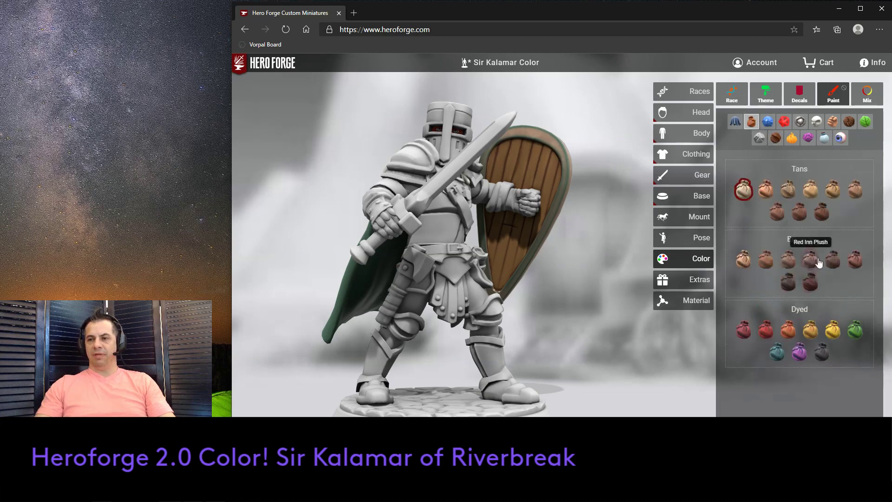
{"action": "left_click", "coordinate": [855, 331]}
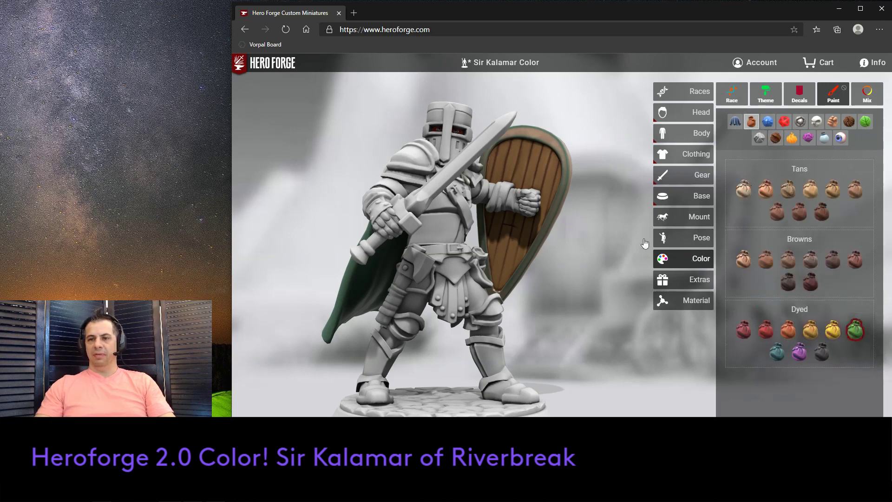
{"action": "left_click_drag", "start_coordinate": [613, 215], "coordinate": [576, 282]}
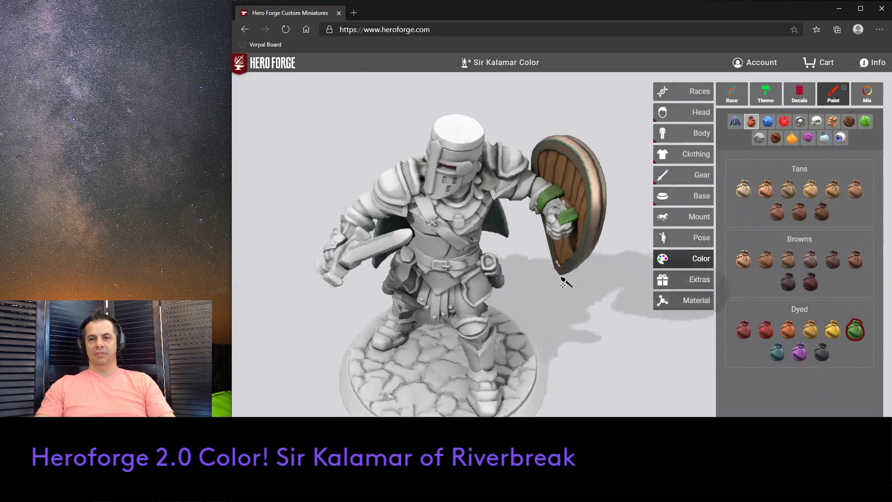
{"action": "left_click_drag", "start_coordinate": [613, 319], "coordinate": [474, 265]}
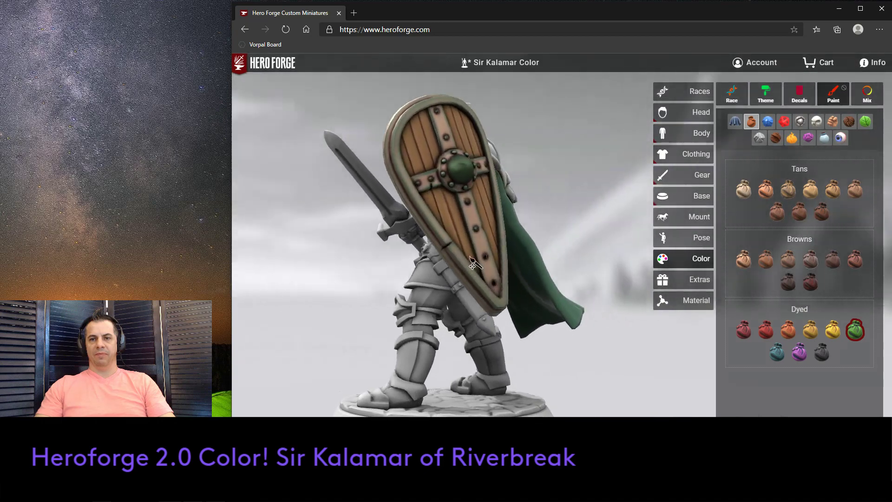
{"action": "left_click_drag", "start_coordinate": [581, 196], "coordinate": [647, 171]}
{"action": "left_click_drag", "start_coordinate": [592, 363], "coordinate": [626, 359]}
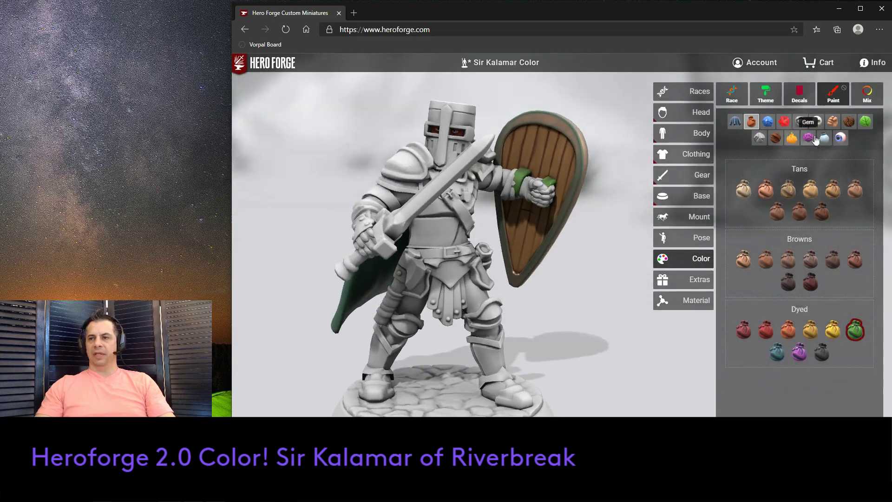
- Paint the cross-shaped band around the helmet's eye slit with the dark green metal color
{"action": "left_click", "coordinate": [800, 121]}
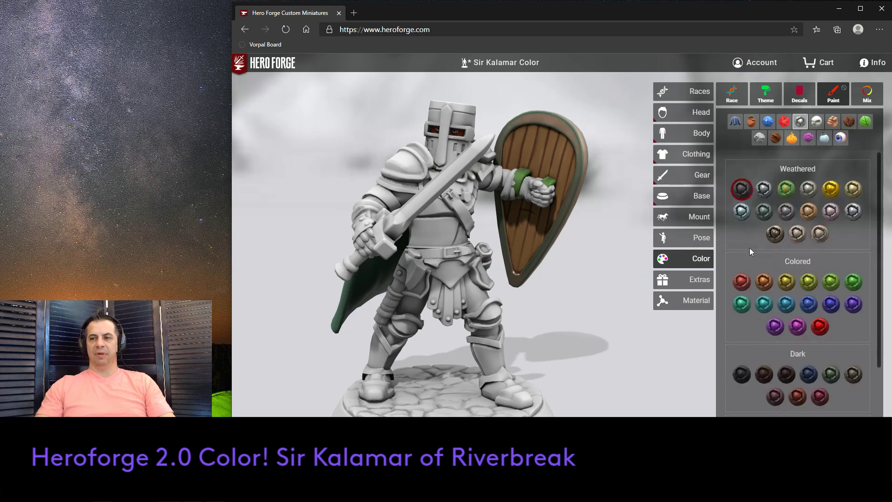
{"action": "left_click", "coordinate": [831, 376]}
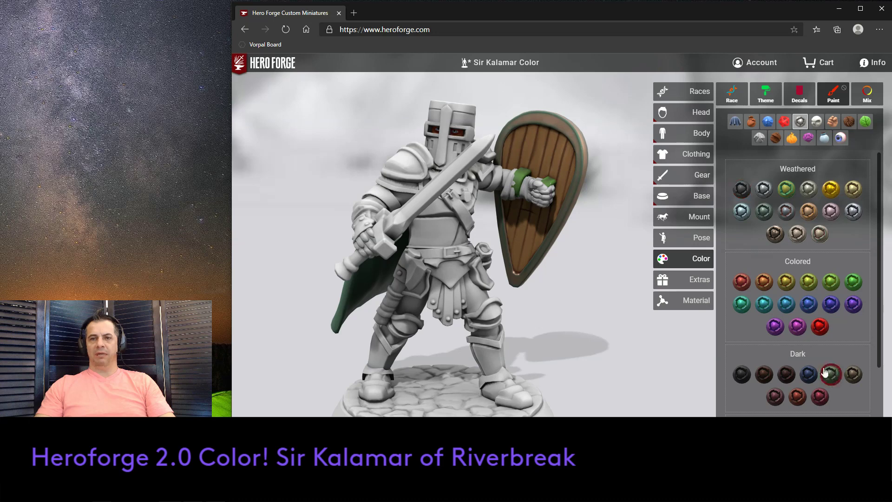
{"action": "left_click", "coordinate": [443, 151]}
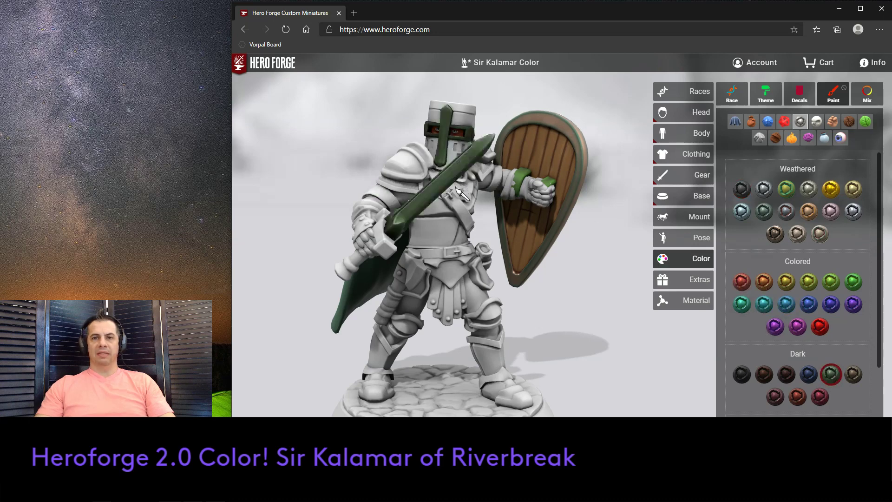
{"action": "left_click", "coordinate": [525, 204]}
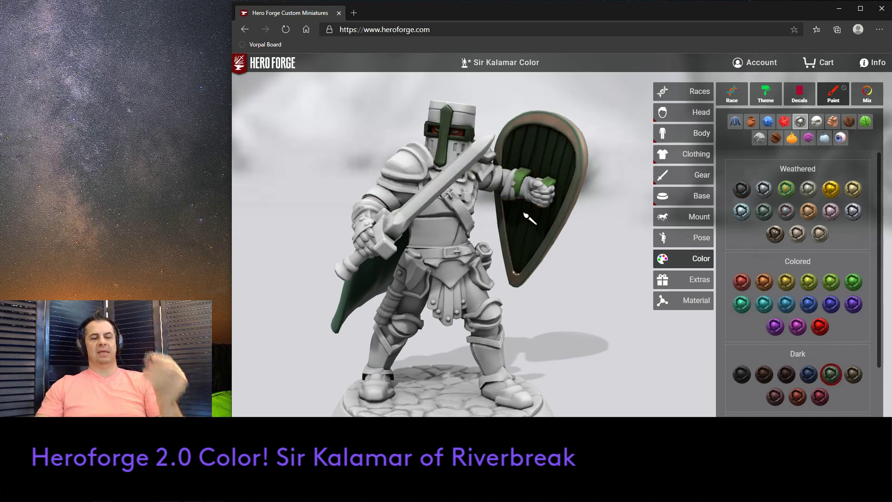
{"action": "key", "text": "ctrl+z"}
- Paint the sleeves and trouser legs beneath the armor plates with the dark green metal color
{"action": "mouse_move", "coordinate": [589, 227]}
{"action": "left_mouse_down"}
{"action": "mouse_move", "coordinate": [637, 251]}
{"action": "mouse_move", "coordinate": [596, 262]}
{"action": "mouse_move", "coordinate": [660, 260]}
{"action": "left_mouse_up"}
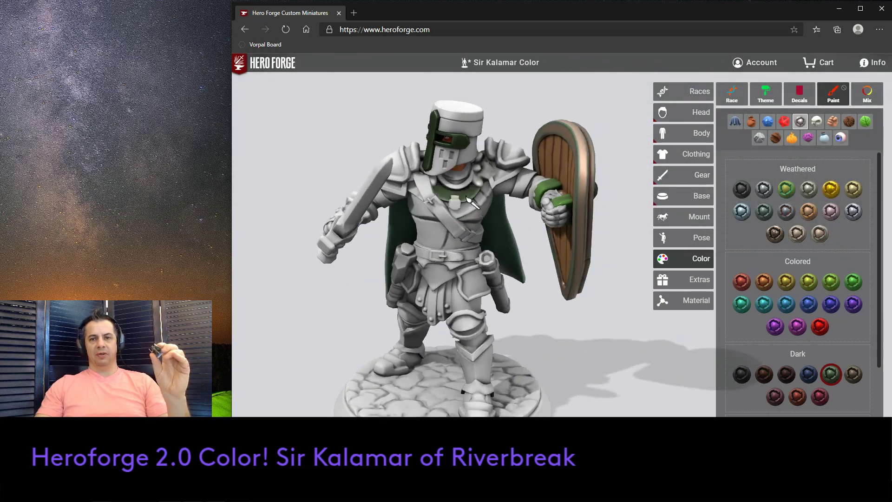
{"action": "left_click", "coordinate": [490, 197]}
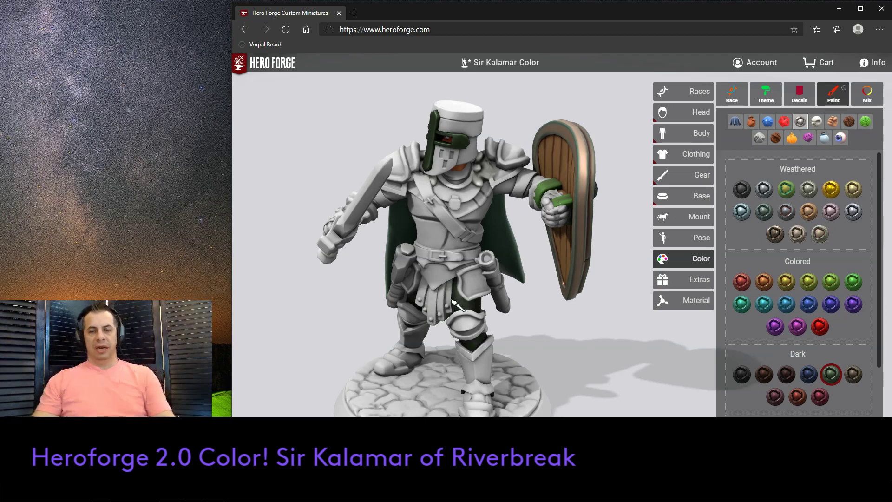
{"action": "left_click_drag", "start_coordinate": [564, 341], "coordinate": [603, 328]}
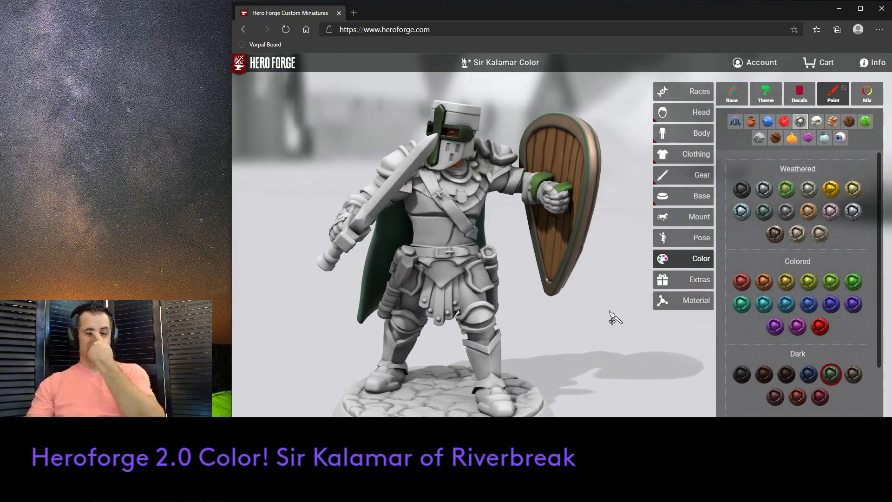
{"action": "left_click_drag", "start_coordinate": [641, 295], "coordinate": [616, 307]}
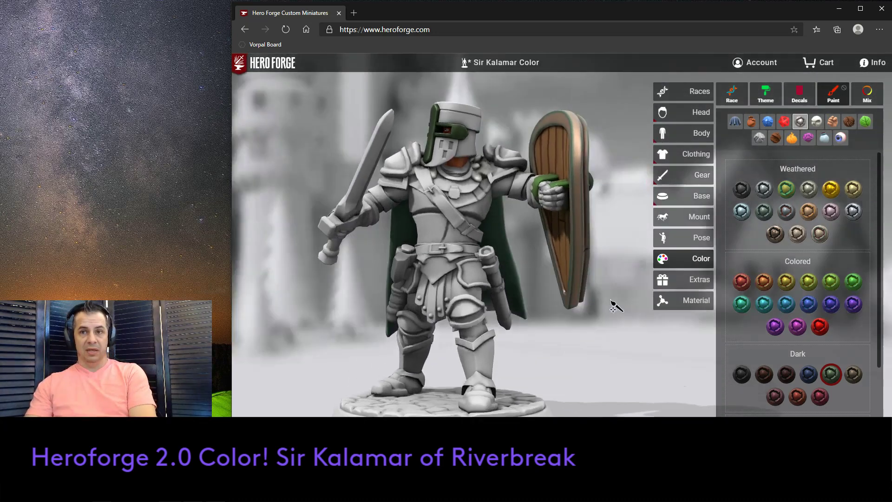
{"action": "left_click", "coordinate": [504, 194]}
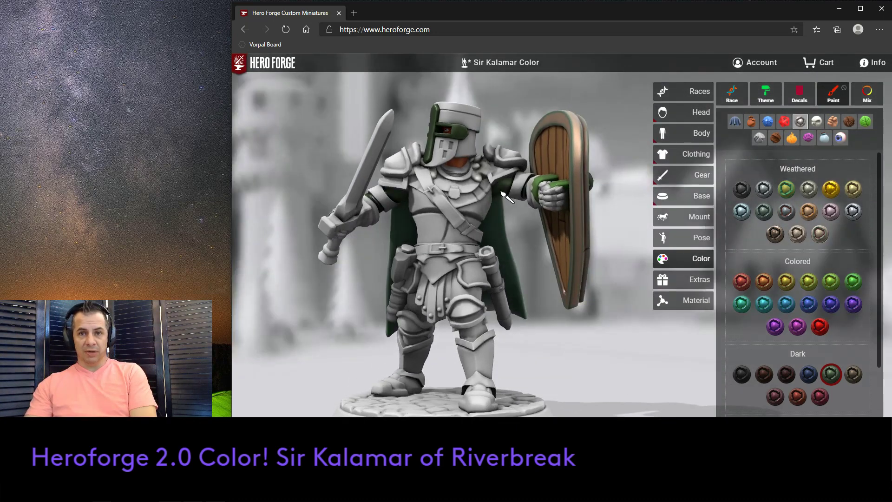
{"action": "left_click", "coordinate": [475, 343]}
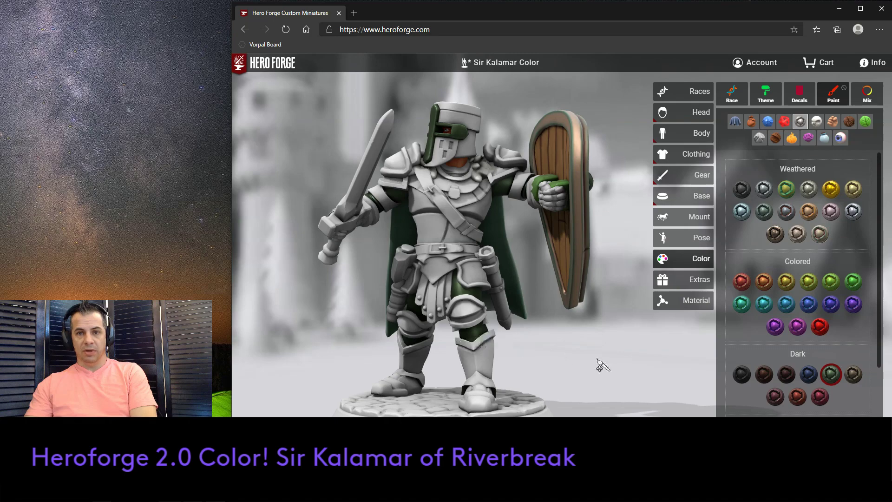
- Paint the helmet's faceplate and shell and the breastplate with the last weathered metal color
{"action": "left_click_drag", "start_coordinate": [589, 363], "coordinate": [621, 372]}
{"action": "mouse_move", "coordinate": [571, 358]}
{"action": "left_mouse_down"}
{"action": "mouse_move", "coordinate": [616, 363]}
{"action": "mouse_move", "coordinate": [623, 349]}
{"action": "mouse_move", "coordinate": [564, 348]}
{"action": "mouse_move", "coordinate": [594, 343]}
{"action": "mouse_move", "coordinate": [585, 346]}
{"action": "mouse_move", "coordinate": [610, 325]}
{"action": "left_mouse_up"}
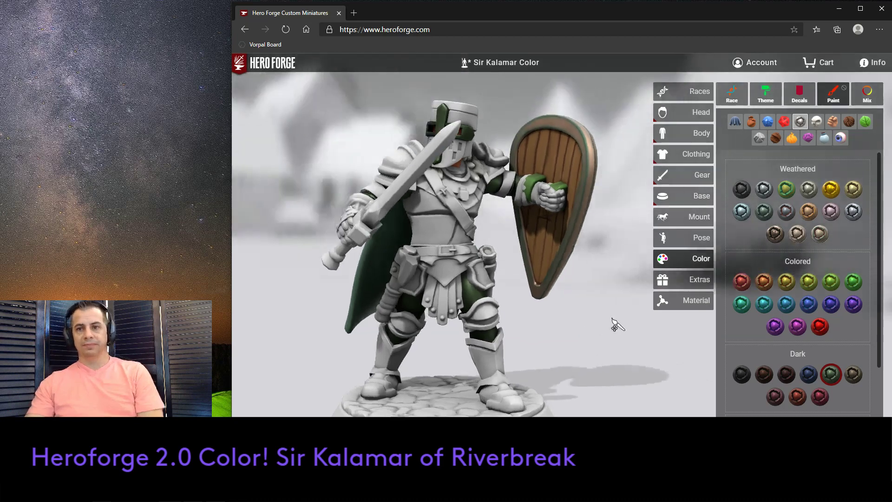
{"action": "left_click", "coordinate": [821, 234]}
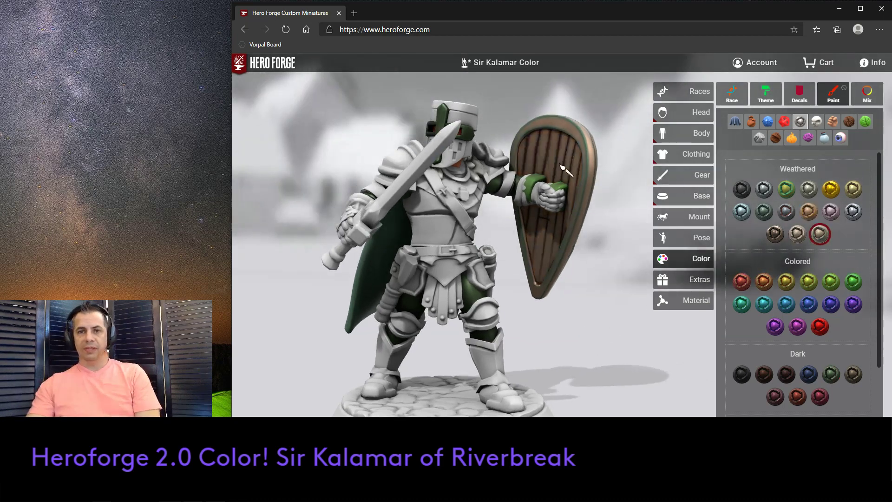
{"action": "left_click_drag", "start_coordinate": [583, 116], "coordinate": [531, 133]}
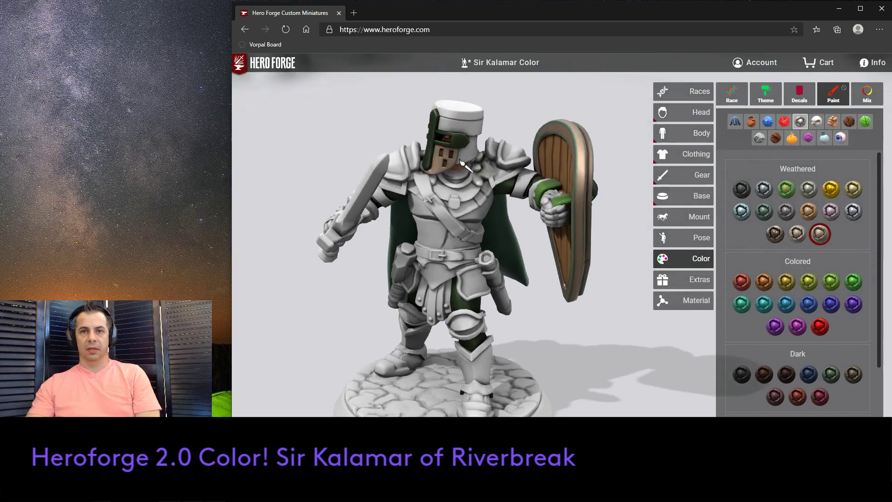
{"action": "left_click_drag", "start_coordinate": [562, 328], "coordinate": [604, 356]}
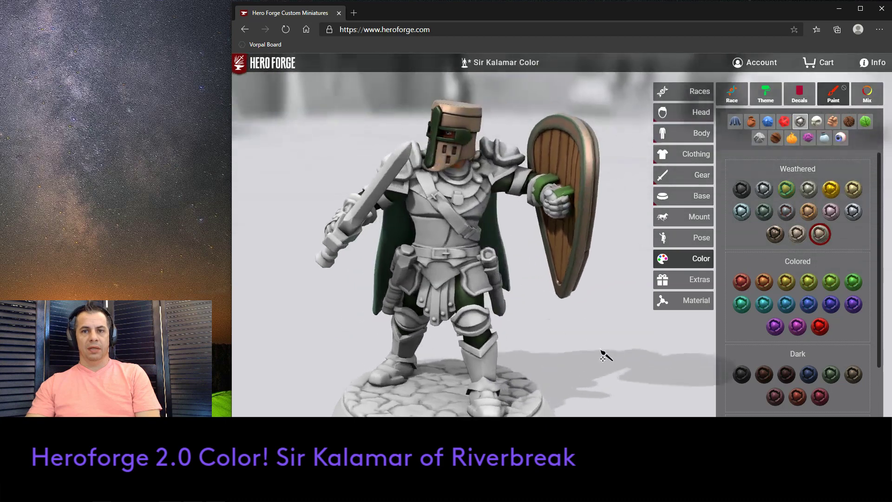
{"action": "left_click_drag", "start_coordinate": [594, 325], "coordinate": [614, 316]}
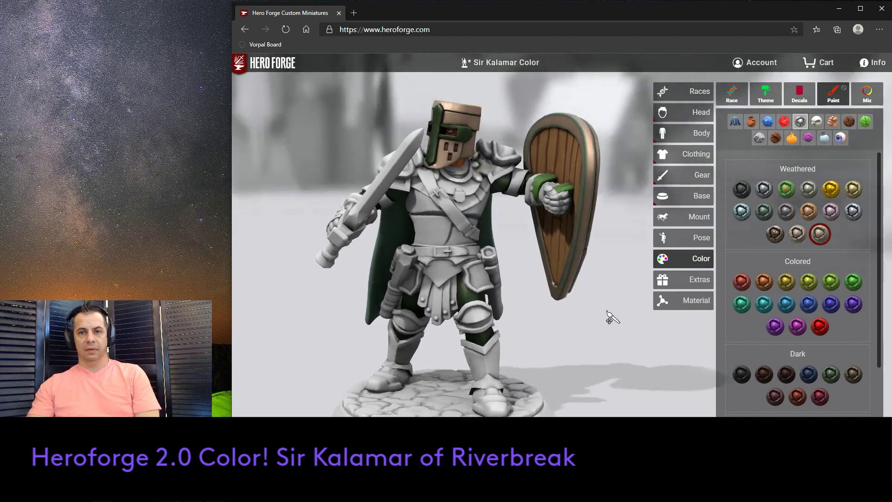
{"action": "left_click", "coordinate": [432, 218]}
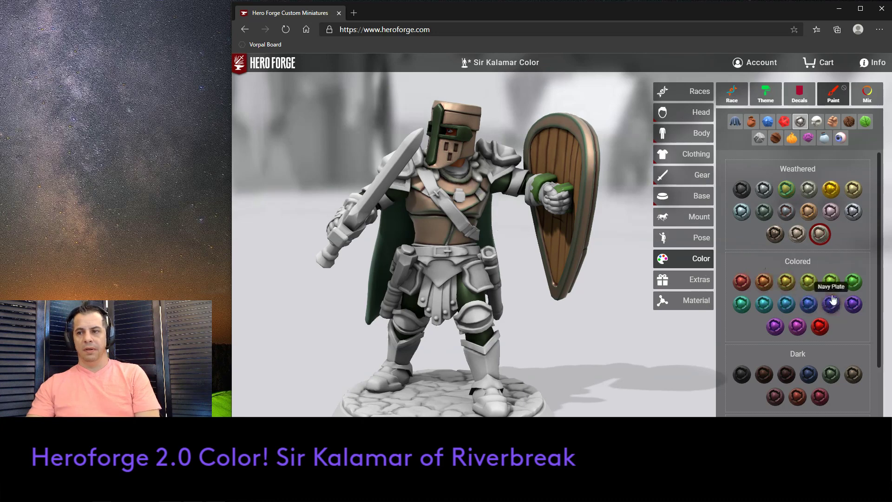
- Paint the collar and the breastplate's trim with the dark green metal color
{"action": "left_click", "coordinate": [830, 376]}
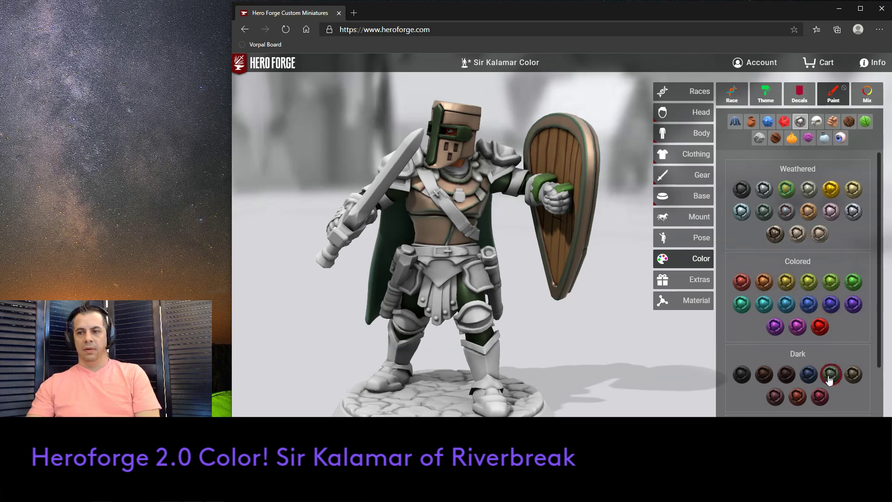
{"action": "left_click", "coordinate": [465, 180]}
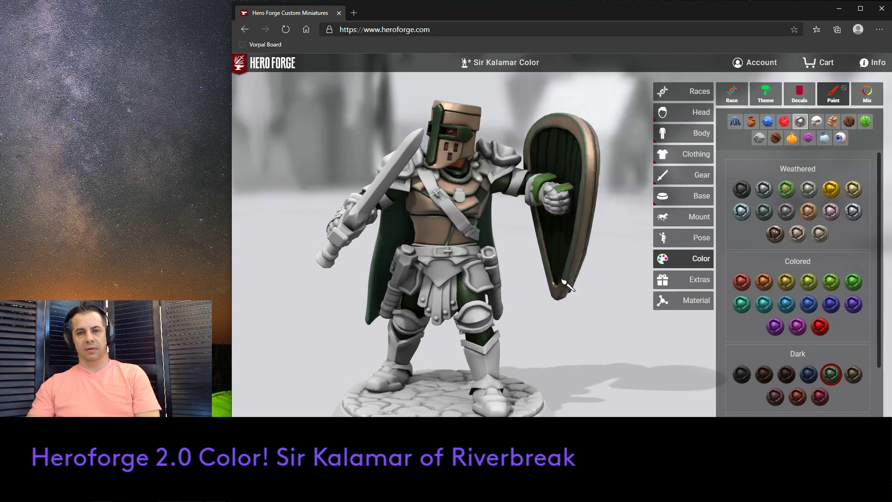
{"action": "left_click_drag", "start_coordinate": [630, 207], "coordinate": [607, 212]}
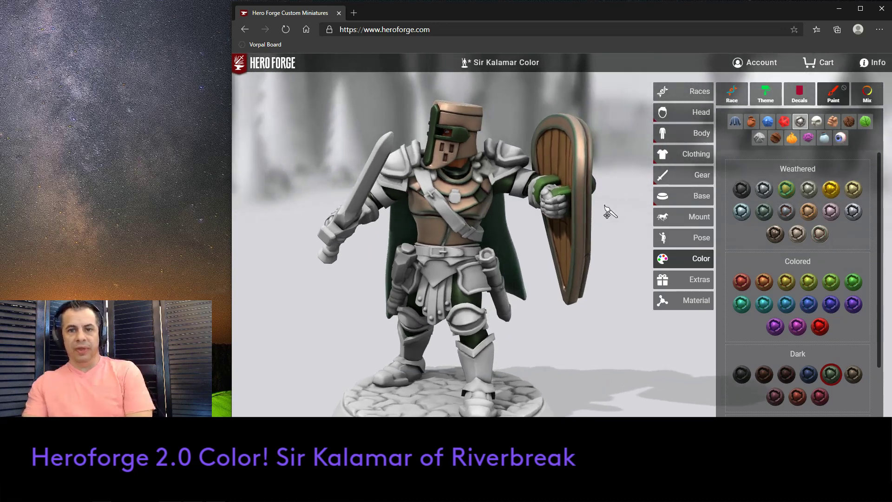
- Paint the pointed waist plate, thigh plates, knee guards and upper-arm plates with the last weathered metal color
{"action": "left_click_drag", "start_coordinate": [602, 302], "coordinate": [619, 300]}
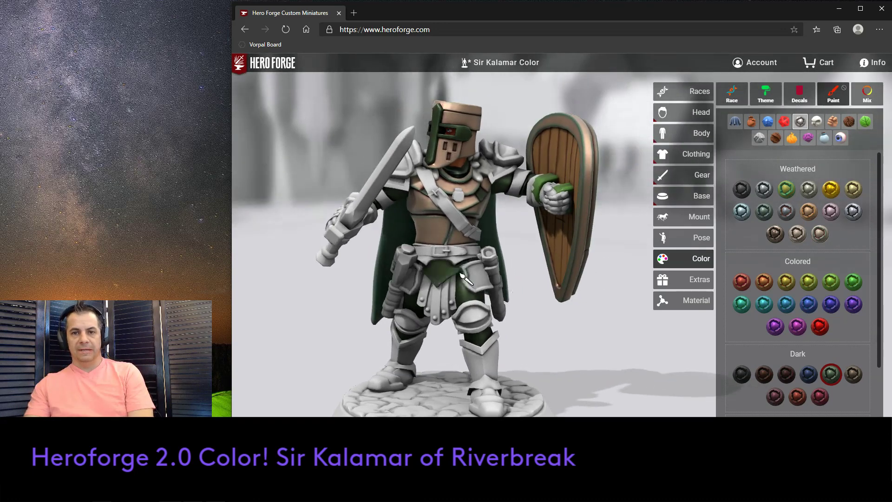
{"action": "left_click", "coordinate": [819, 234]}
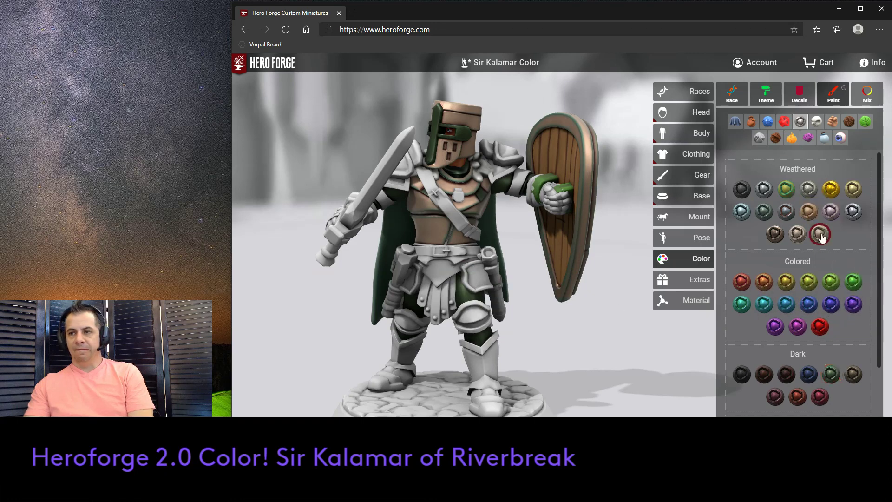
{"action": "left_click", "coordinate": [458, 281]}
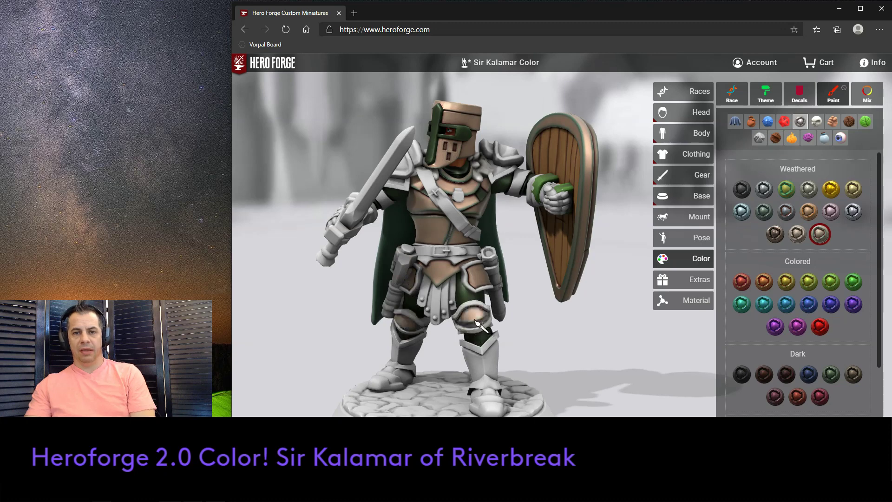
{"action": "left_click_drag", "start_coordinate": [575, 353], "coordinate": [623, 351]}
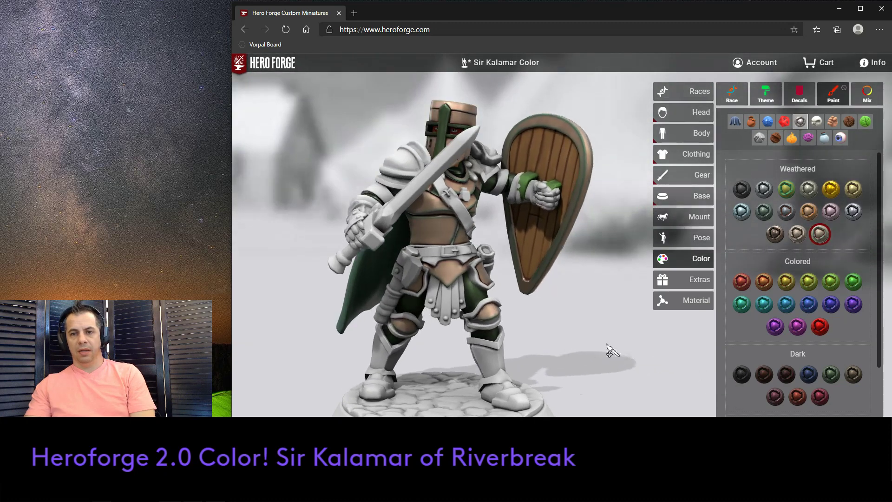
{"action": "left_click_drag", "start_coordinate": [567, 344], "coordinate": [637, 342]}
{"action": "left_click_drag", "start_coordinate": [568, 341], "coordinate": [548, 338]}
{"action": "left_click_drag", "start_coordinate": [619, 333], "coordinate": [584, 333]}
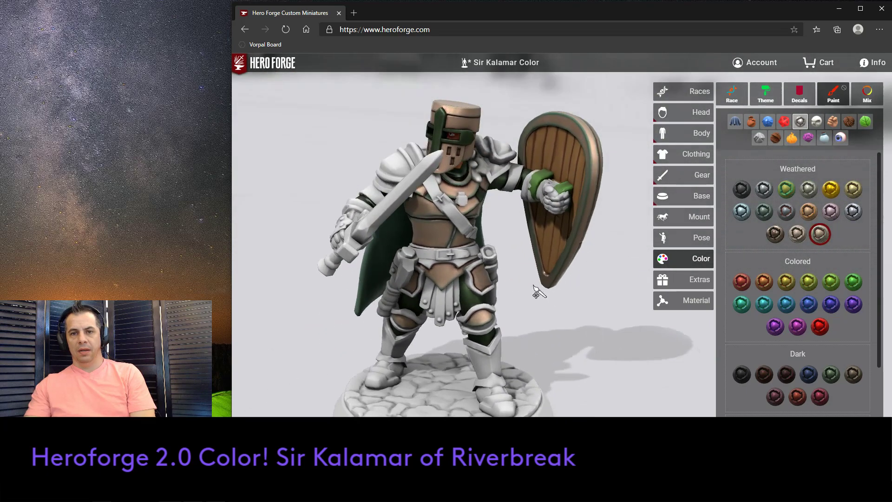
{"action": "left_click_drag", "start_coordinate": [594, 323], "coordinate": [539, 319]}
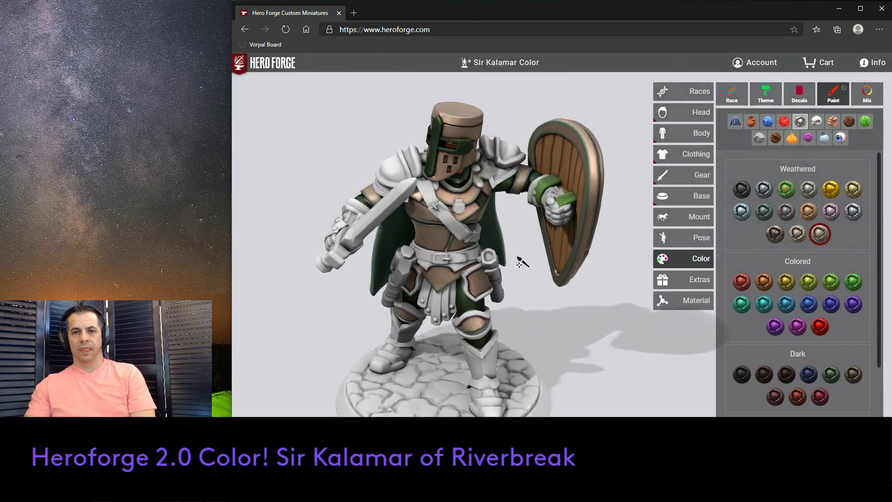
- Paint the sword-hand gauntlet with the last weathered metal color
{"action": "mouse_move", "coordinate": [517, 264]}
{"action": "left_mouse_down"}
{"action": "mouse_move", "coordinate": [545, 266]}
{"action": "mouse_move", "coordinate": [524, 262]}
{"action": "left_mouse_up"}
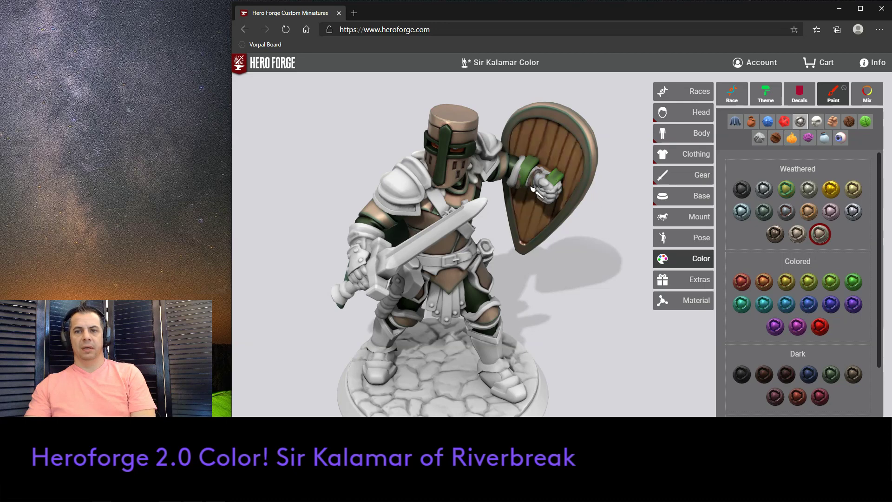
{"action": "left_click", "coordinate": [531, 185]}
{"action": "key", "text": "ctrl+z"}
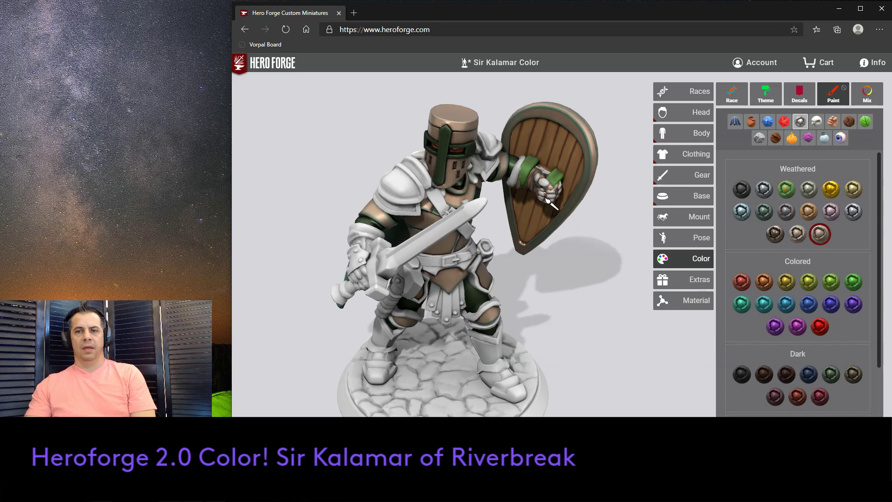
{"action": "mouse_move", "coordinate": [598, 278]}
{"action": "left_mouse_down"}
{"action": "mouse_move", "coordinate": [555, 275]}
{"action": "mouse_move", "coordinate": [612, 285]}
{"action": "mouse_move", "coordinate": [588, 285]}
{"action": "mouse_move", "coordinate": [630, 272]}
{"action": "mouse_move", "coordinate": [613, 292]}
{"action": "left_mouse_up"}
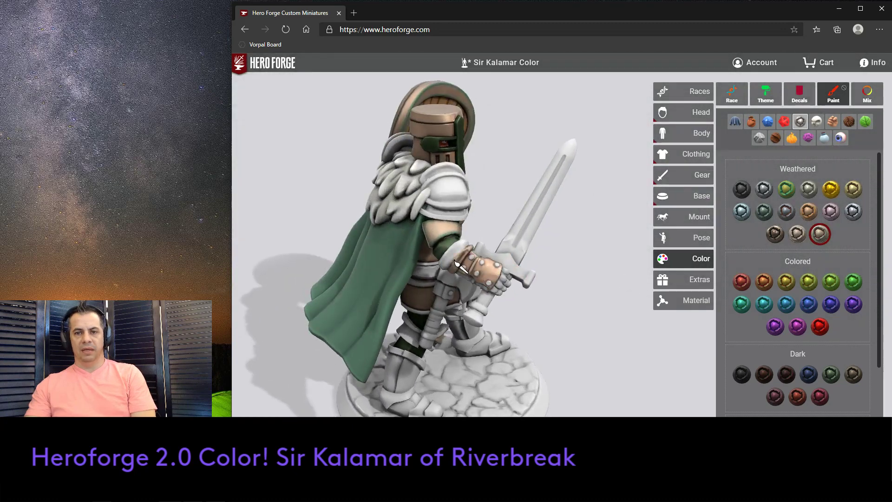
{"action": "left_click_drag", "start_coordinate": [599, 282], "coordinate": [565, 266]}
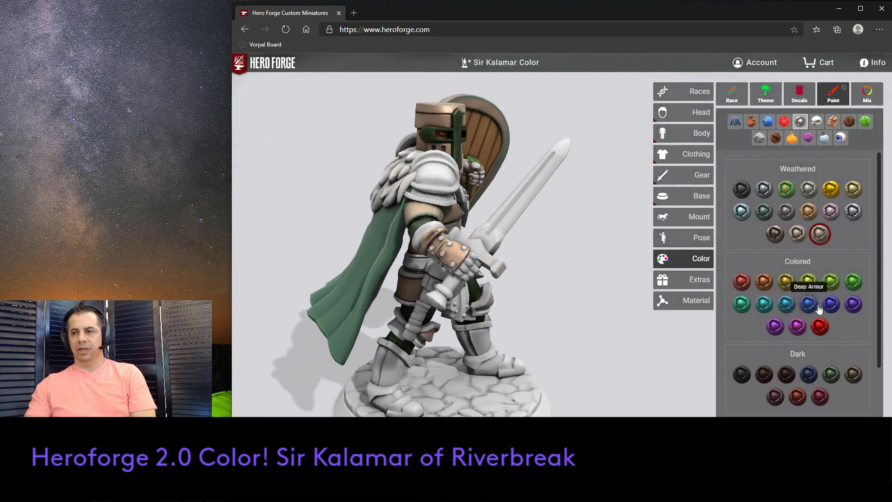
- Paint the sword arm's forearm cuff, the gauntlet's rivets and the finger details with the dark green metal color
{"action": "left_click", "coordinate": [831, 374]}
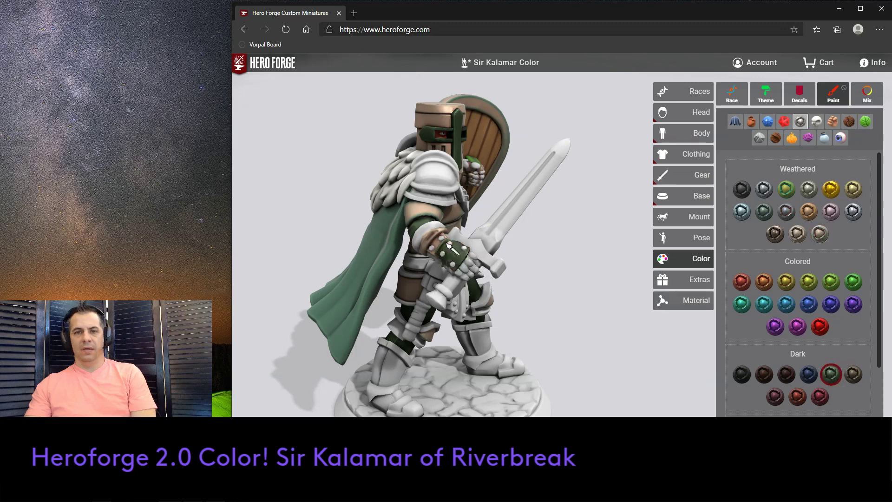
{"action": "left_click", "coordinate": [436, 241]}
{"action": "left_click", "coordinate": [427, 235]}
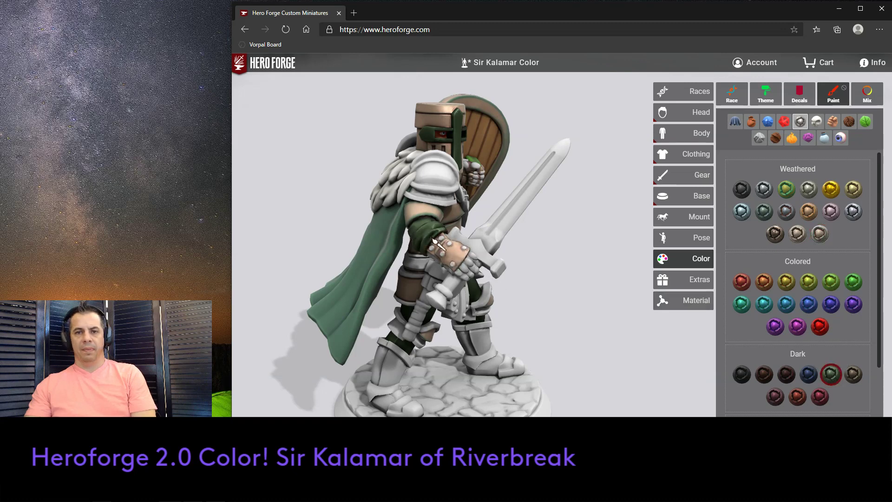
{"action": "left_click", "coordinate": [467, 272]}
{"action": "left_click_drag", "start_coordinate": [594, 271], "coordinate": [627, 251]}
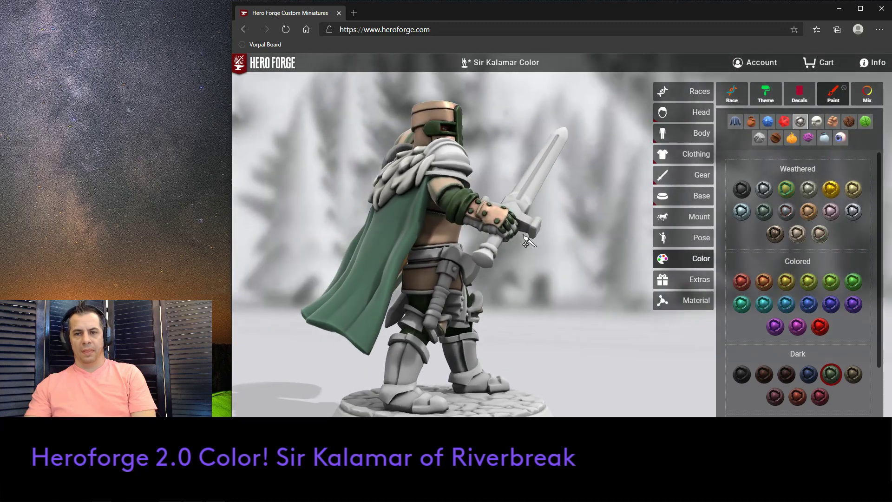
{"action": "right_click", "coordinate": [505, 235]}
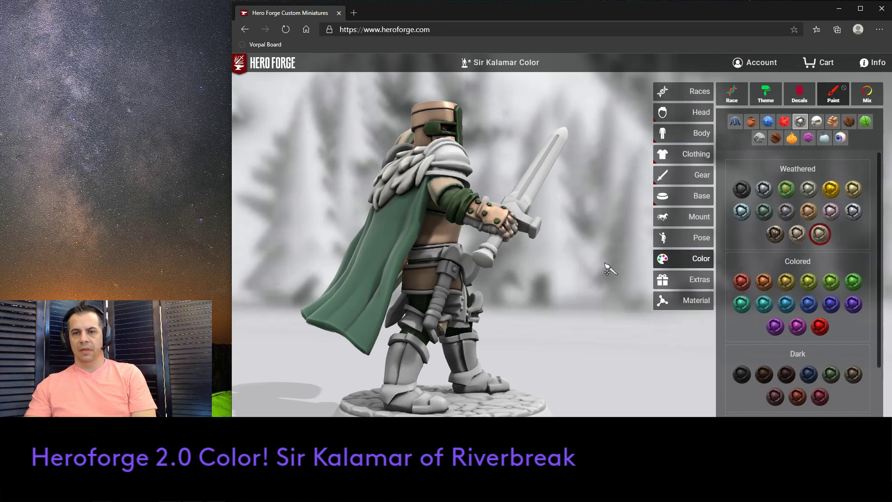
{"action": "left_click", "coordinate": [831, 374]}
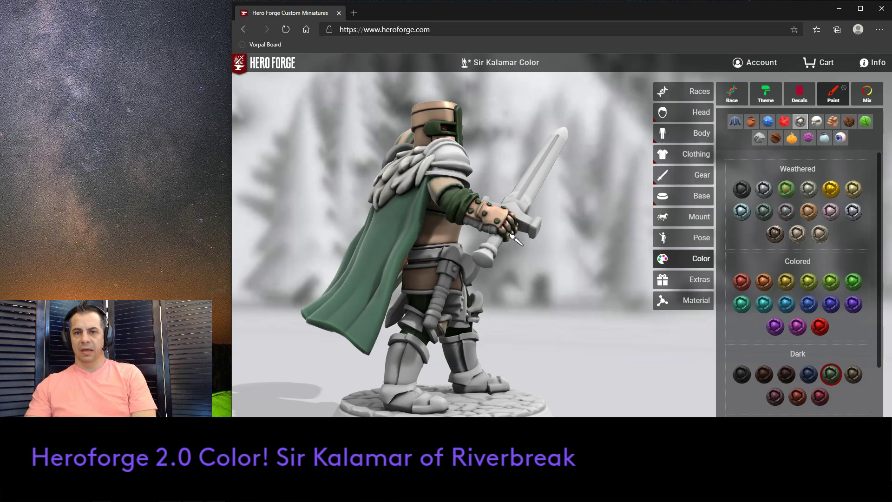
{"action": "left_click_drag", "start_coordinate": [542, 278], "coordinate": [560, 236]}
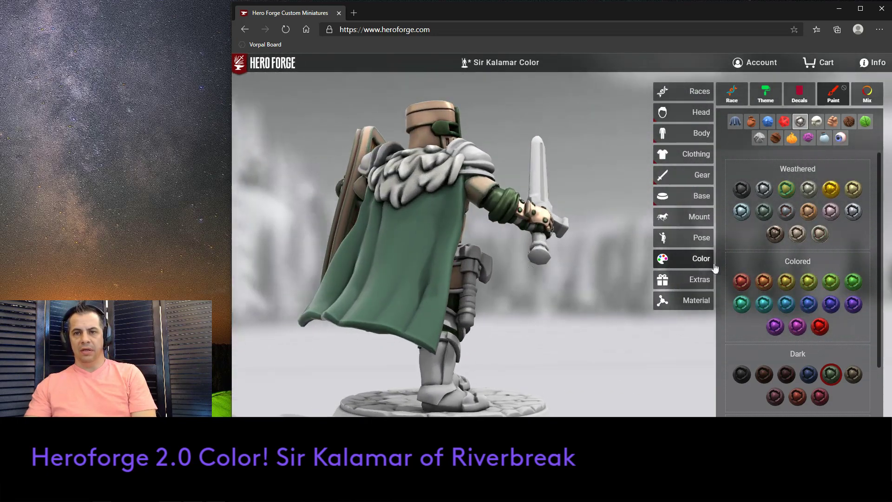
- Paint the shield-hand gauntlet with the last weathered metal color
{"action": "left_click", "coordinate": [819, 234]}
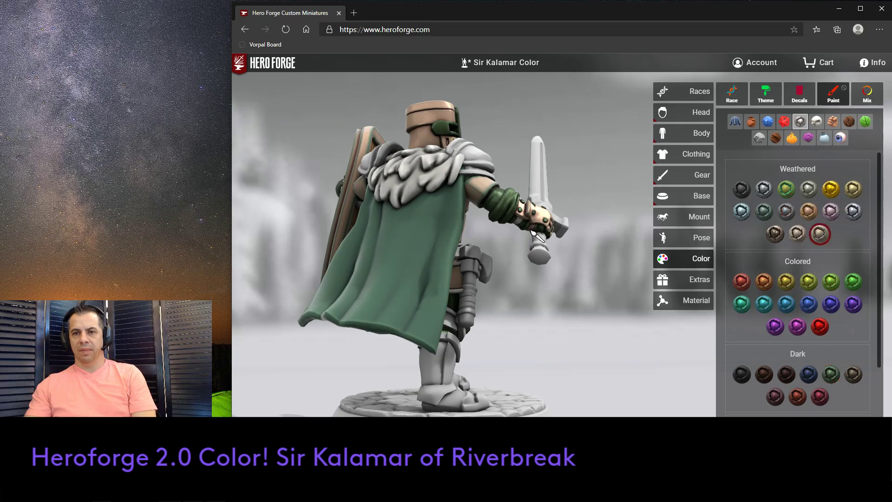
{"action": "left_click_drag", "start_coordinate": [591, 260], "coordinate": [512, 232]}
{"action": "scroll", "coordinate": [354, 272], "scroll_direction": "up", "scroll_amount": 5}
{"action": "left_click_drag", "start_coordinate": [354, 272], "coordinate": [481, 309]}
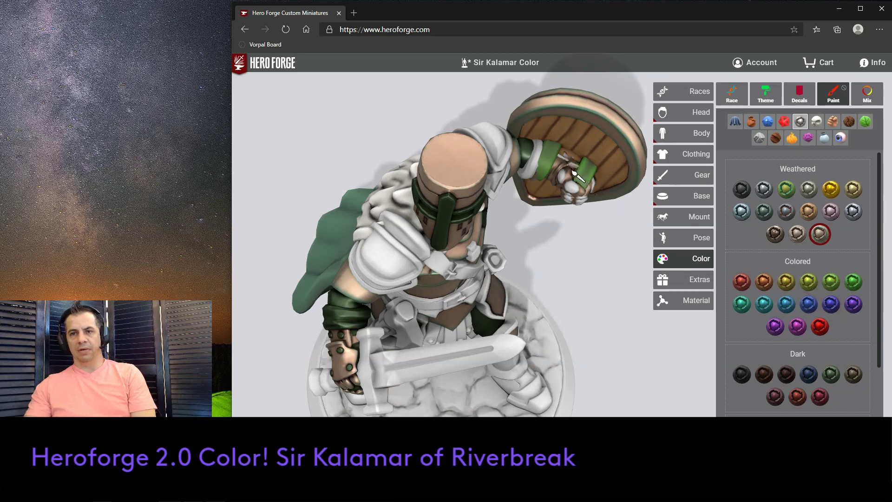
{"action": "left_click", "coordinate": [591, 195]}
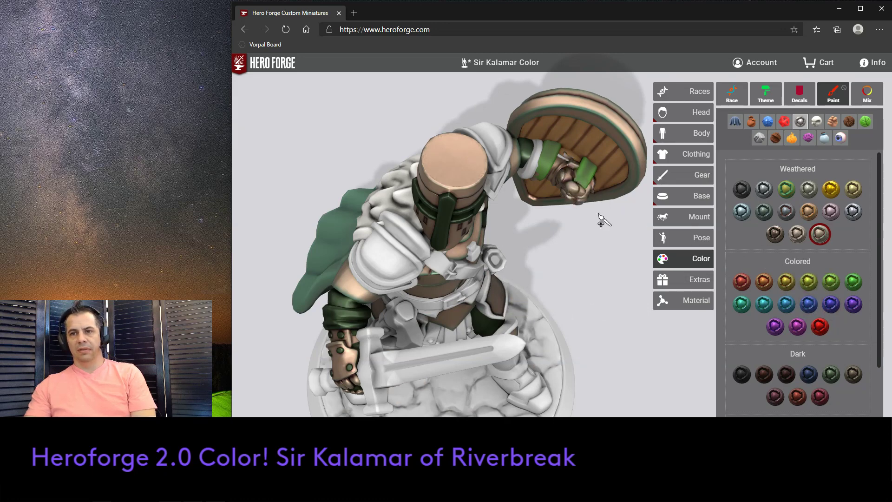
{"action": "left_click_drag", "start_coordinate": [603, 204], "coordinate": [621, 243]}
- Paint the shield arm's forearm cuff and the gauntlet's small details with the dark green metal color
{"action": "left_click", "coordinate": [830, 376]}
{"action": "left_click_drag", "start_coordinate": [590, 295], "coordinate": [610, 272]}
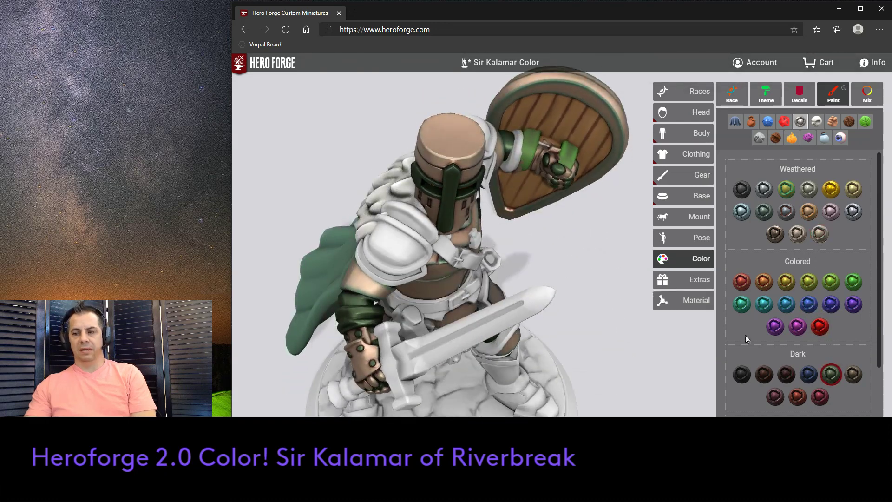
{"action": "left_click", "coordinate": [819, 233]}
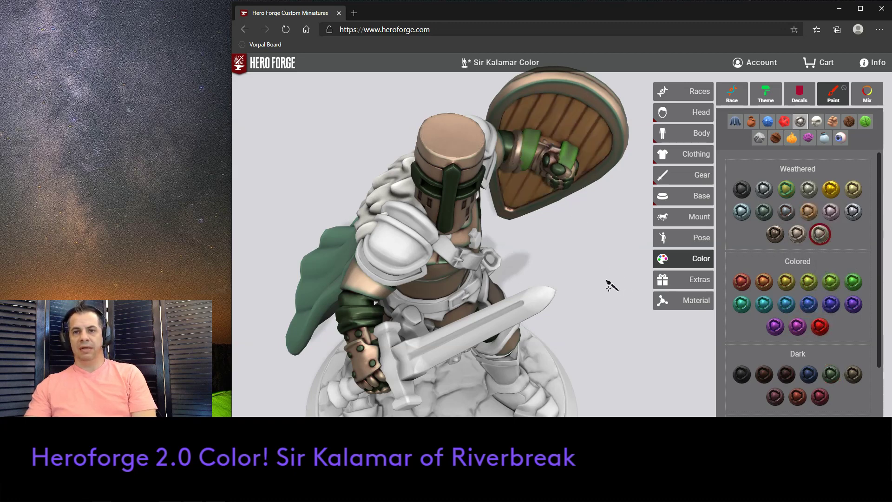
{"action": "left_click_drag", "start_coordinate": [618, 290], "coordinate": [565, 251]}
{"action": "scroll", "coordinate": [550, 320], "scroll_direction": "down", "scroll_amount": 5}
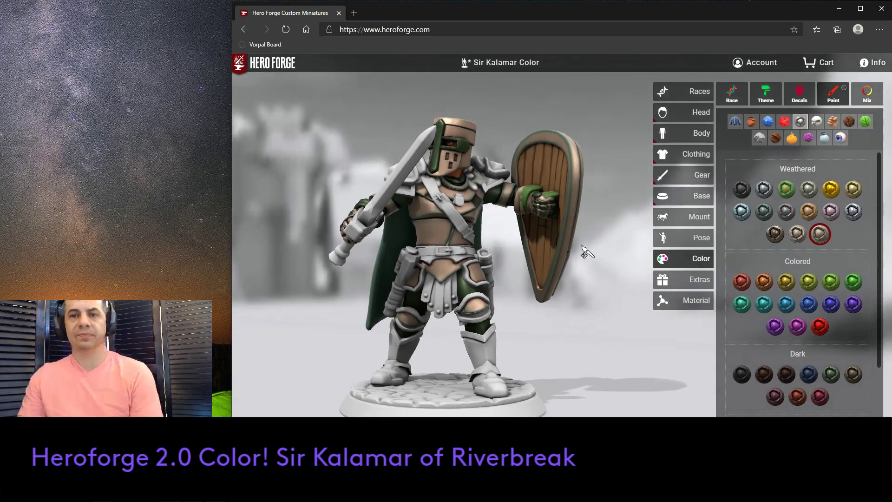
{"action": "mouse_move", "coordinate": [604, 238]}
{"action": "left_mouse_down"}
{"action": "mouse_move", "coordinate": [615, 264]}
{"action": "mouse_move", "coordinate": [614, 236]}
{"action": "left_mouse_up"}
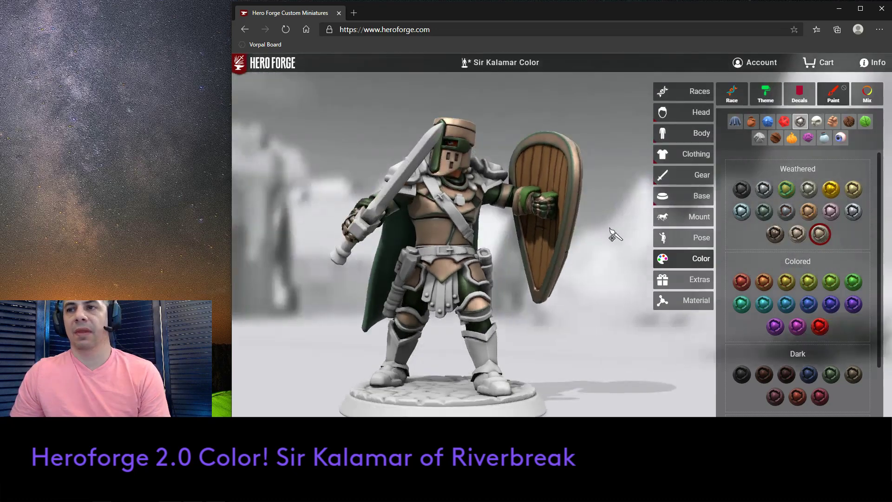
- Paint the hanging skirt strips, the belt and the diagonal chest strap with the black dyed leather color
{"action": "left_click", "coordinate": [751, 121]}
{"action": "left_click", "coordinate": [439, 307]}
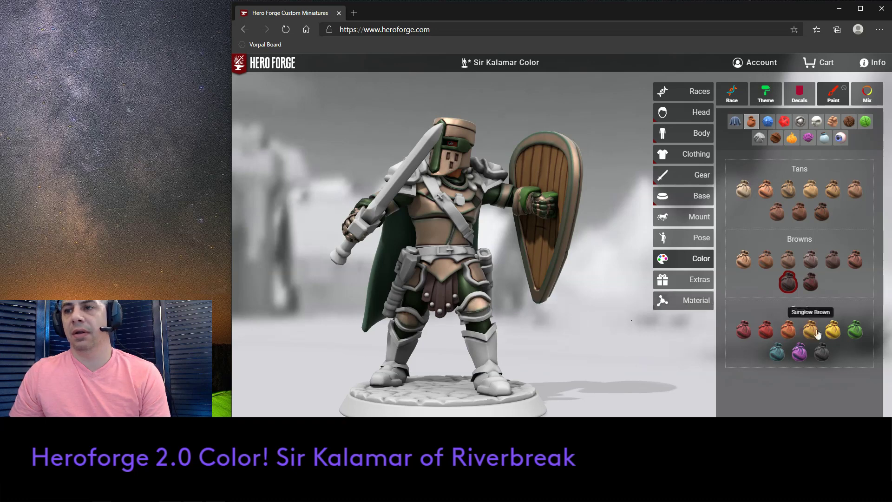
{"action": "left_click", "coordinate": [824, 351]}
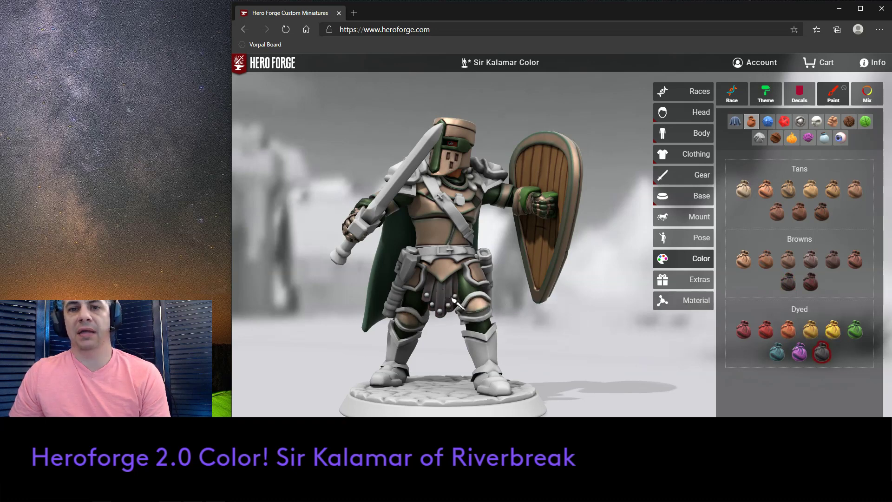
{"action": "left_click", "coordinate": [470, 253]}
{"action": "left_click", "coordinate": [465, 222]}
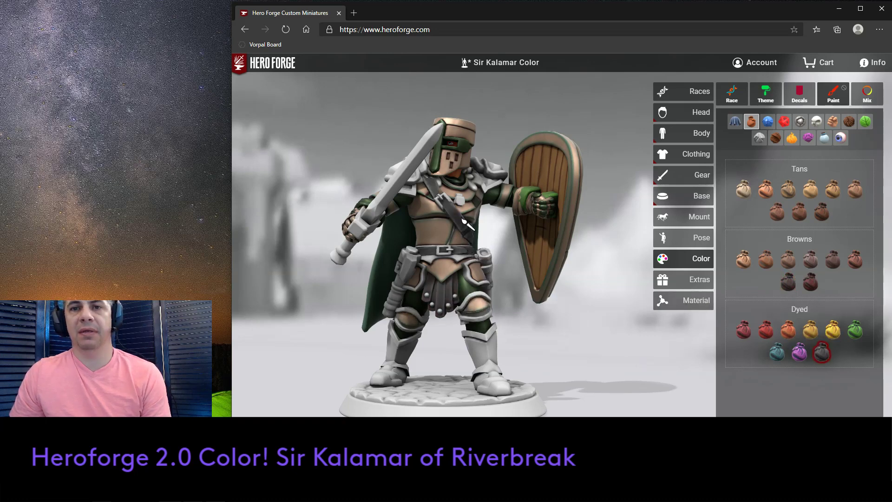
{"action": "left_click_drag", "start_coordinate": [488, 260], "coordinate": [590, 302]}
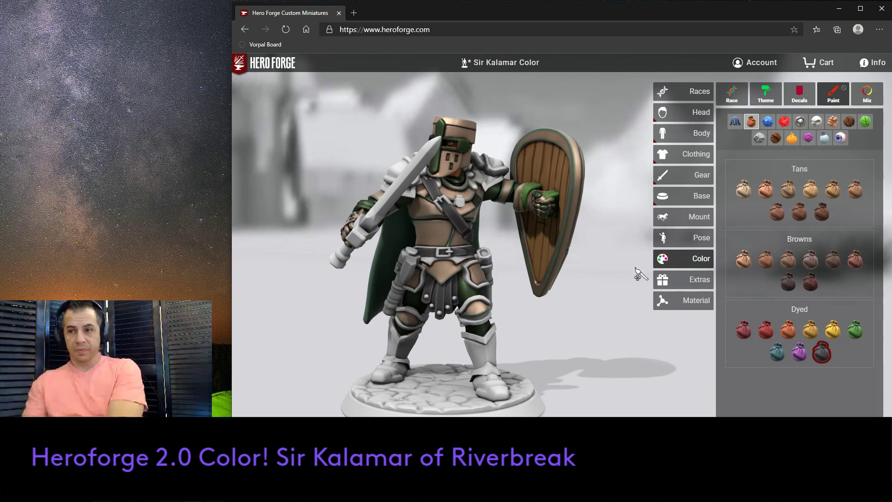
{"action": "mouse_move", "coordinate": [597, 311]}
{"action": "left_mouse_down"}
{"action": "mouse_move", "coordinate": [605, 326]}
{"action": "mouse_move", "coordinate": [601, 308]}
{"action": "left_mouse_up"}
- Paint the plates of both shoulder guards with the last weathered metal color
{"action": "left_click", "coordinate": [800, 124]}
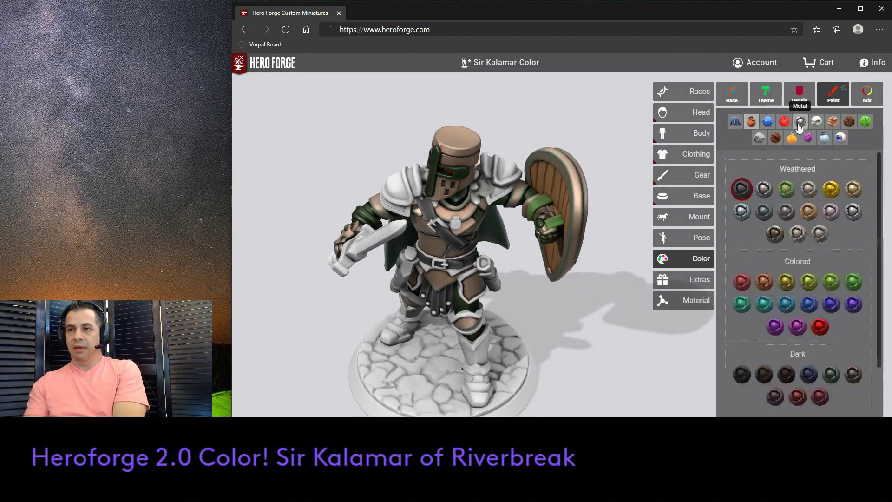
{"action": "left_click", "coordinate": [819, 234]}
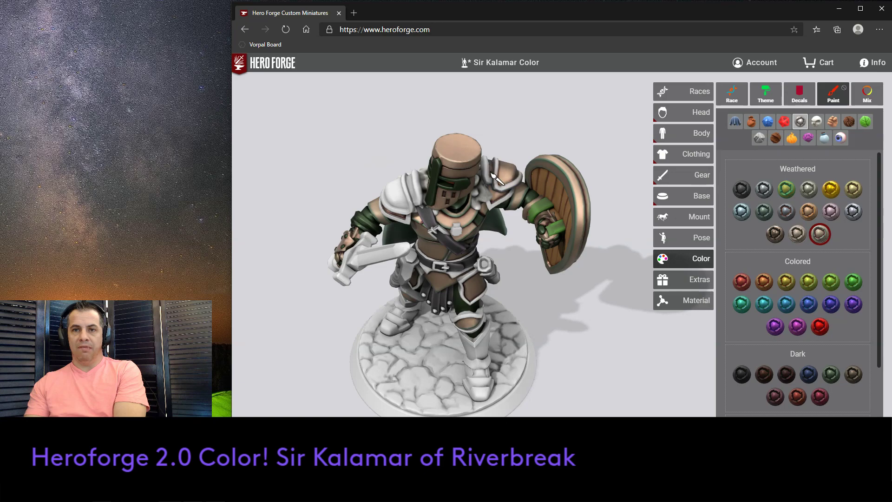
{"action": "left_click", "coordinate": [394, 199]}
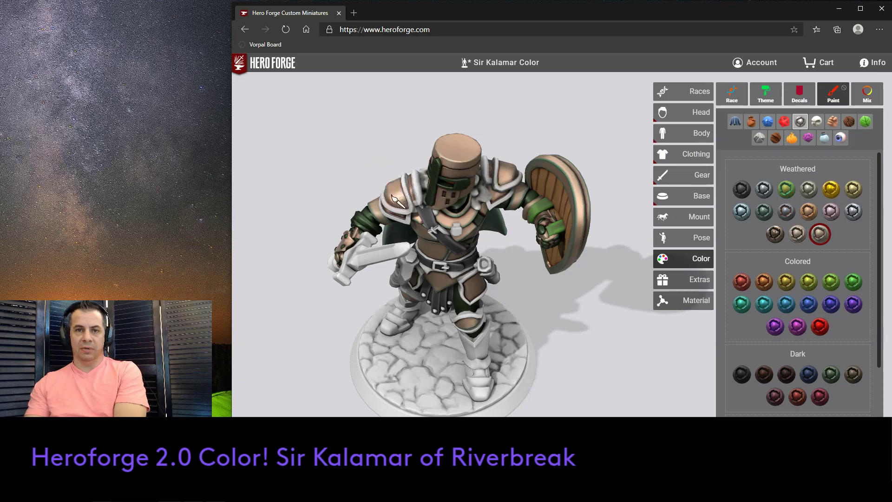
- Paint the trim of both shoulder guards with the dark green metal color
{"action": "left_click_drag", "start_coordinate": [655, 366], "coordinate": [621, 331]}
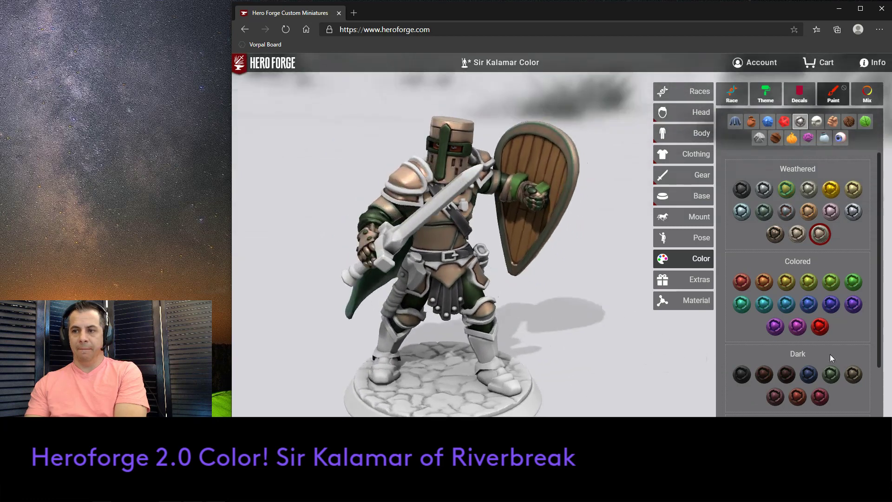
{"action": "left_click", "coordinate": [833, 373]}
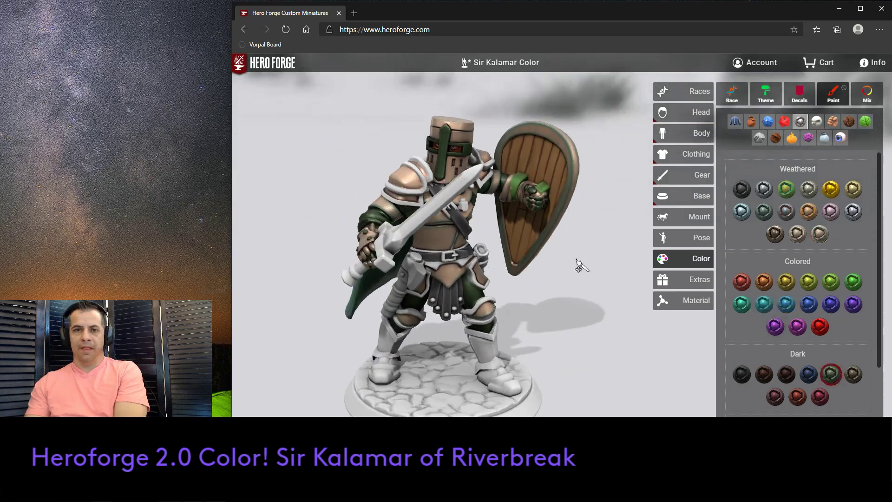
{"action": "left_click", "coordinate": [424, 198]}
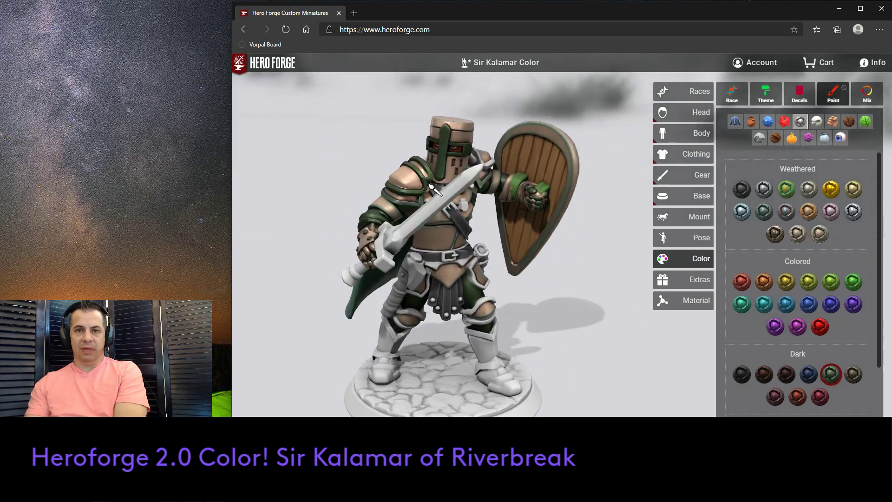
{"action": "left_click_drag", "start_coordinate": [633, 279], "coordinate": [515, 195]}
{"action": "left_click", "coordinate": [498, 176]}
{"action": "left_click_drag", "start_coordinate": [623, 305], "coordinate": [613, 310]}
{"action": "left_click_drag", "start_coordinate": [617, 173], "coordinate": [631, 194]}
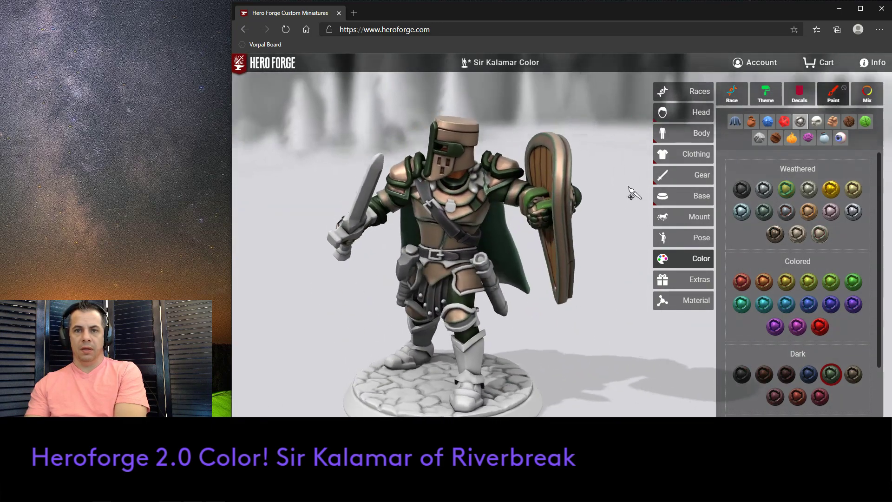
- Paint the edging of the waist, thigh and knee plates with the dark green metal color
{"action": "mouse_move", "coordinate": [591, 325]}
{"action": "left_mouse_down"}
{"action": "mouse_move", "coordinate": [629, 315]}
{"action": "mouse_move", "coordinate": [592, 319]}
{"action": "mouse_move", "coordinate": [607, 318]}
{"action": "left_mouse_up"}
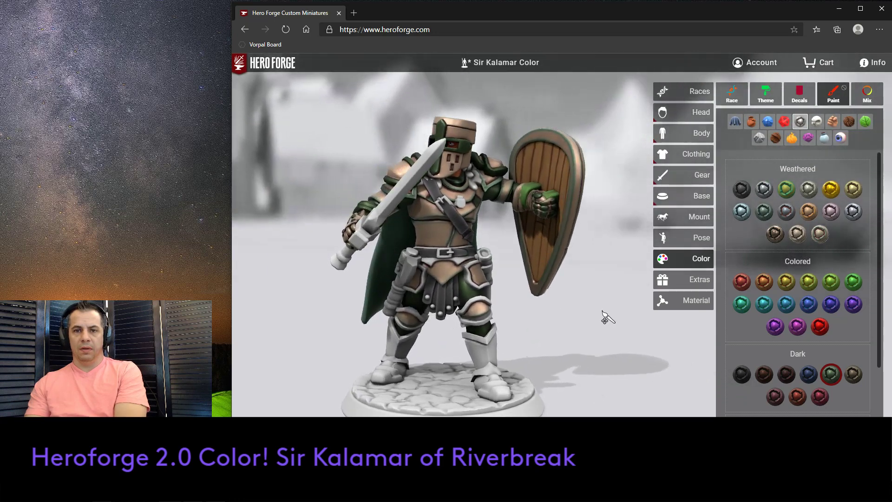
{"action": "left_click", "coordinate": [463, 263]}
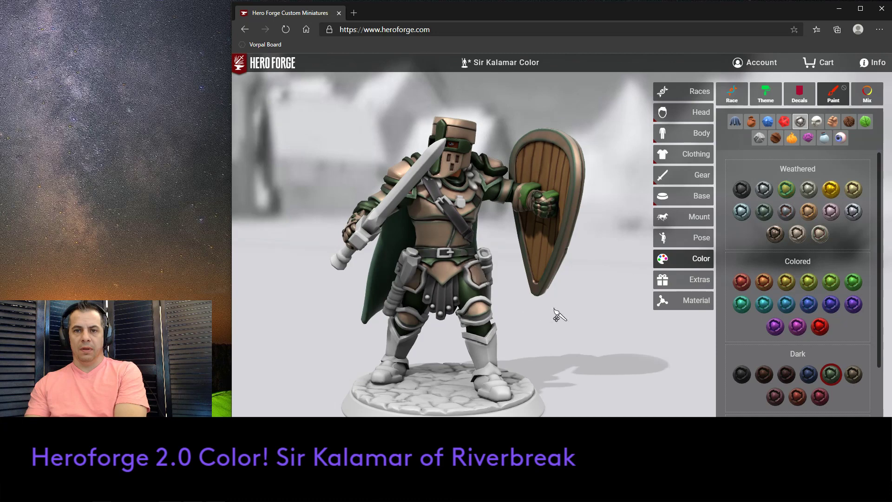
{"action": "left_click_drag", "start_coordinate": [552, 308], "coordinate": [532, 308]}
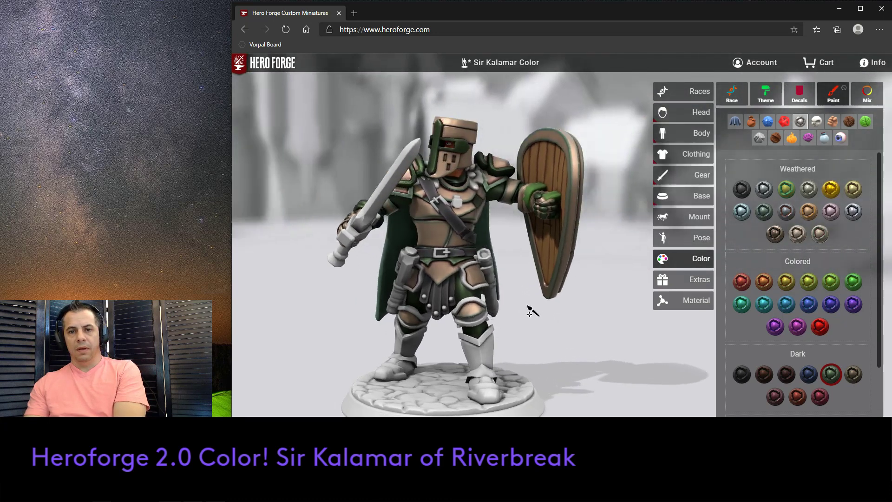
{"action": "left_click", "coordinate": [483, 305]}
- Paint the ankle bands and toe caps of both armored boots with the dark green metal color
{"action": "left_click_drag", "start_coordinate": [505, 329], "coordinate": [589, 348]}
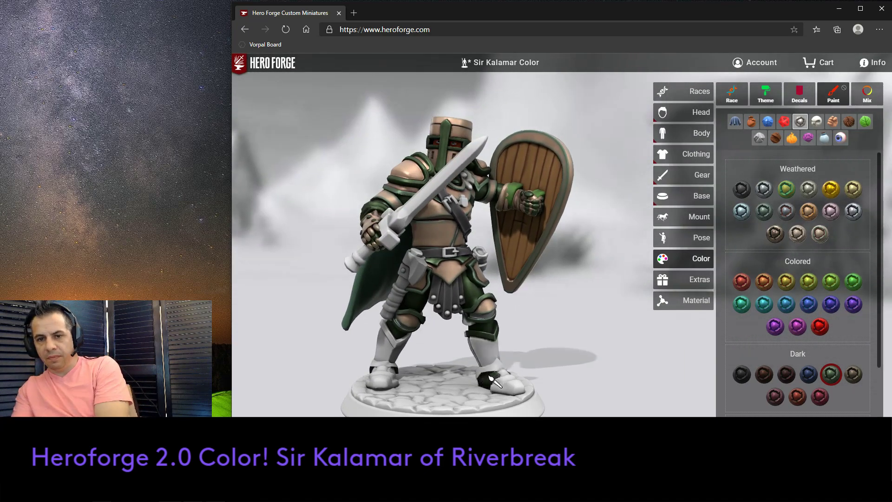
{"action": "left_click_drag", "start_coordinate": [540, 359], "coordinate": [587, 371]}
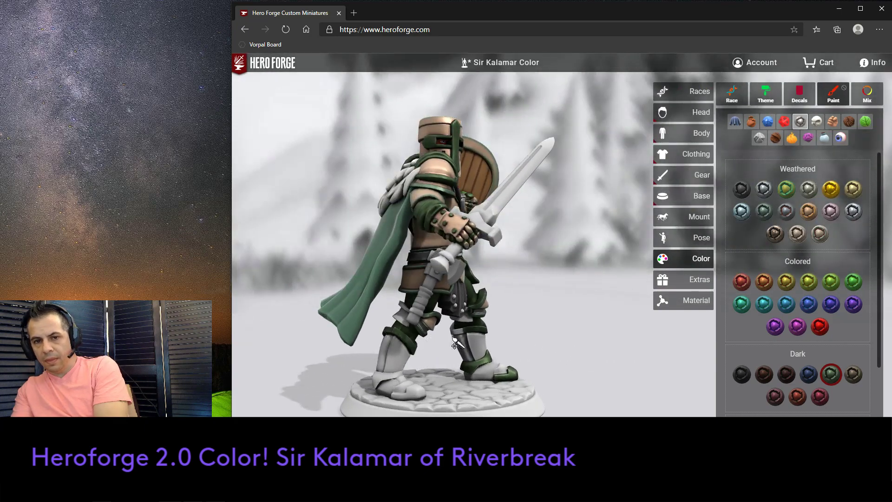
{"action": "left_click", "coordinate": [401, 380]}
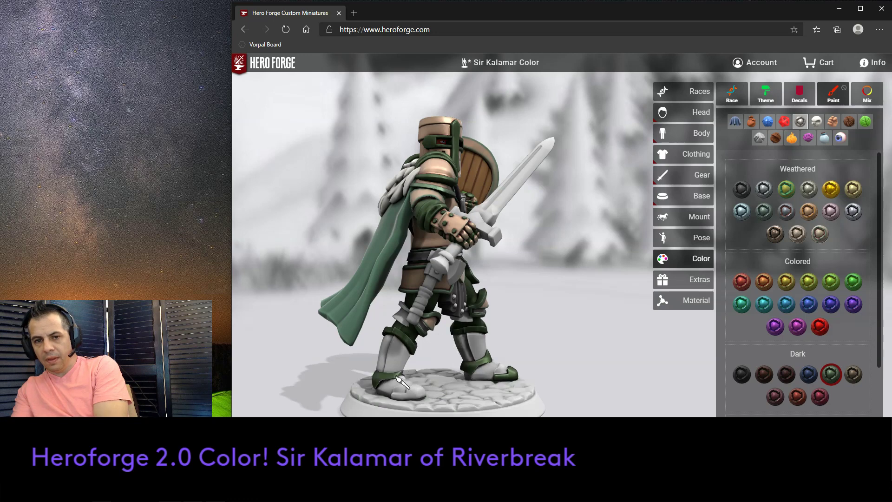
{"action": "left_click", "coordinate": [416, 394]}
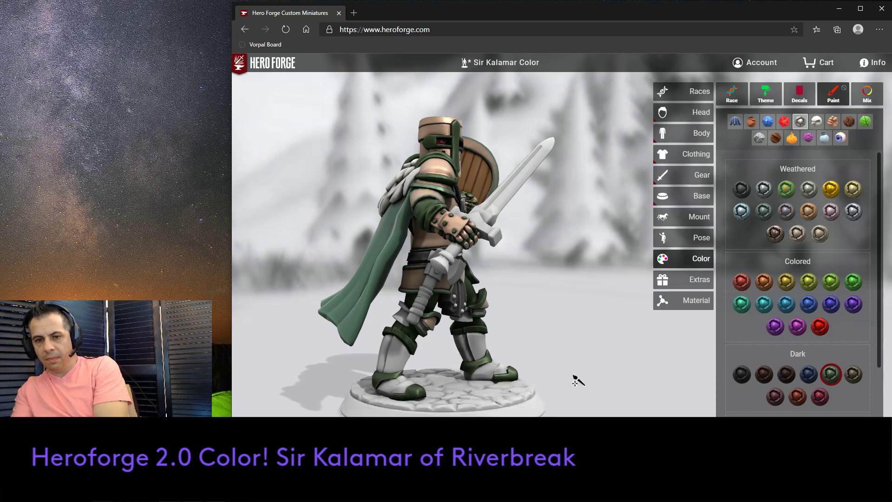
- Paint the bare thigh sections behind the leg plates with the dark green metal color
{"action": "left_click_drag", "start_coordinate": [573, 376], "coordinate": [620, 381]}
{"action": "left_click_drag", "start_coordinate": [558, 350], "coordinate": [541, 348]}
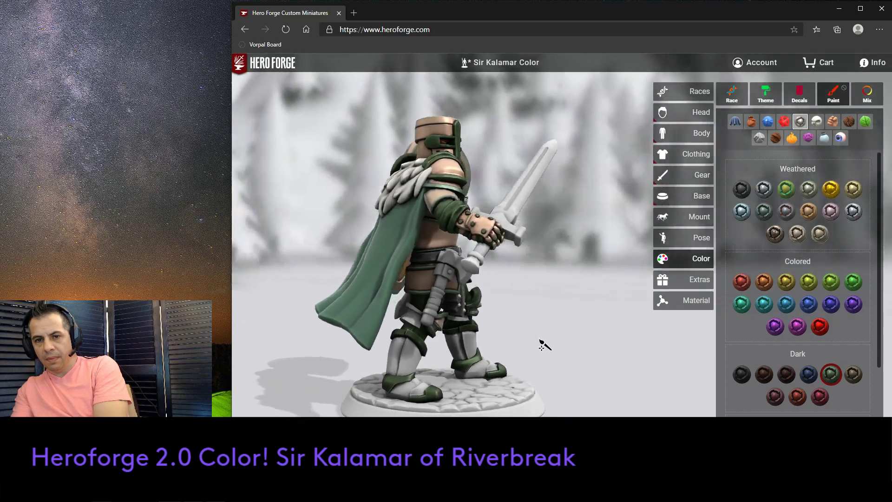
{"action": "left_click", "coordinate": [415, 314]}
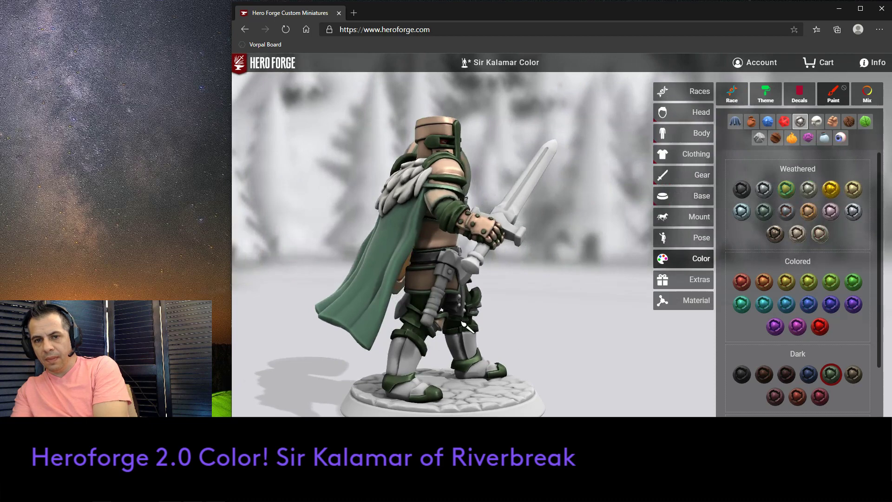
- Paint the greaves and the upper plates of both armored boots with the last weathered metal color
{"action": "left_click_drag", "start_coordinate": [563, 360], "coordinate": [550, 348]}
{"action": "left_click", "coordinate": [820, 234]}
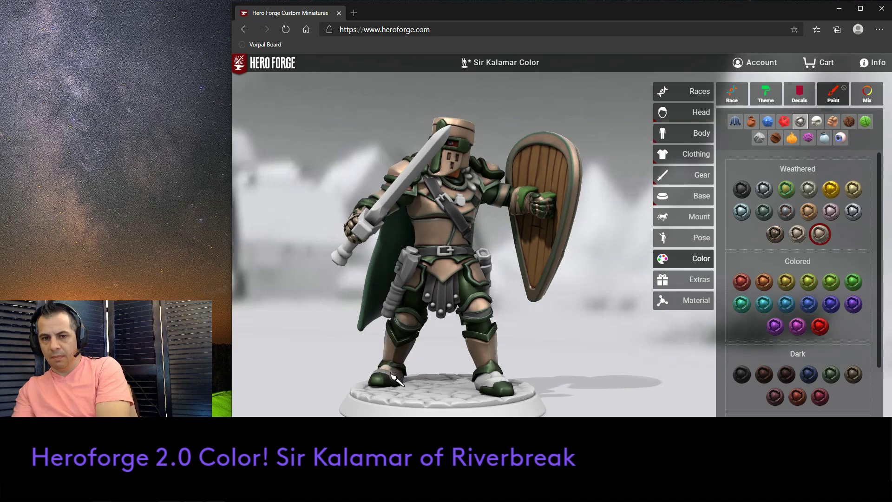
{"action": "left_click_drag", "start_coordinate": [484, 372], "coordinate": [604, 396]}
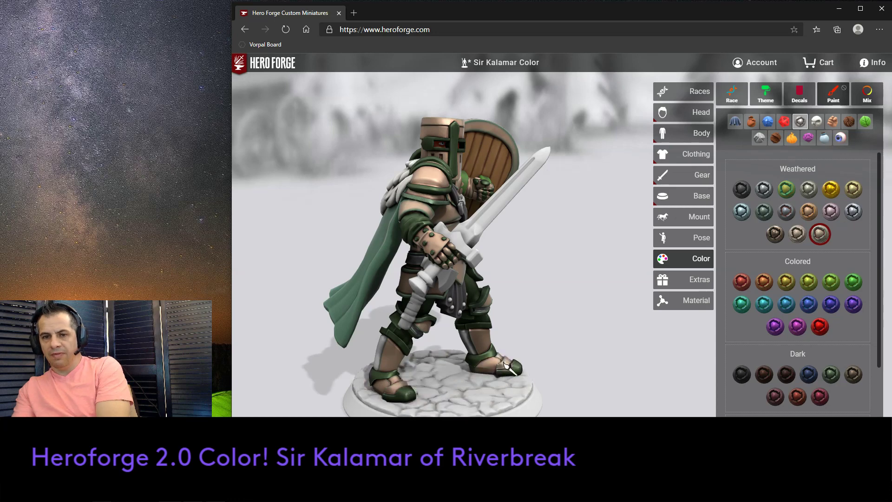
{"action": "left_click_drag", "start_coordinate": [511, 355], "coordinate": [421, 370]}
{"action": "left_click_drag", "start_coordinate": [559, 348], "coordinate": [527, 351]}
{"action": "left_click_drag", "start_coordinate": [591, 348], "coordinate": [546, 356]}
{"action": "mouse_move", "coordinate": [599, 348]}
{"action": "left_mouse_down"}
{"action": "mouse_move", "coordinate": [552, 347]}
{"action": "mouse_move", "coordinate": [583, 344]}
{"action": "mouse_move", "coordinate": [579, 318]}
{"action": "mouse_move", "coordinate": [575, 341]}
{"action": "mouse_move", "coordinate": [591, 330]}
{"action": "mouse_move", "coordinate": [501, 325]}
{"action": "mouse_move", "coordinate": [582, 343]}
{"action": "mouse_move", "coordinate": [575, 349]}
{"action": "left_mouse_up"}
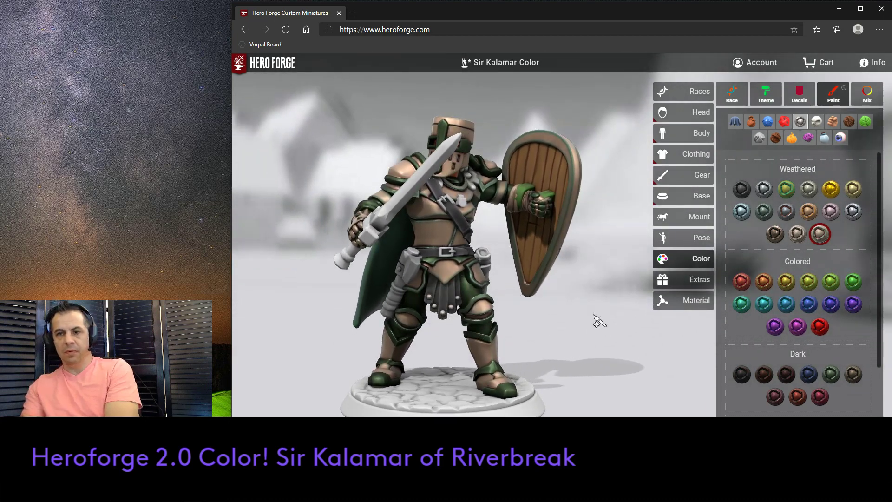
- Paint the buckles of the chest strap and belt with the bright silver natural metal color
{"action": "left_click", "coordinate": [831, 374]}
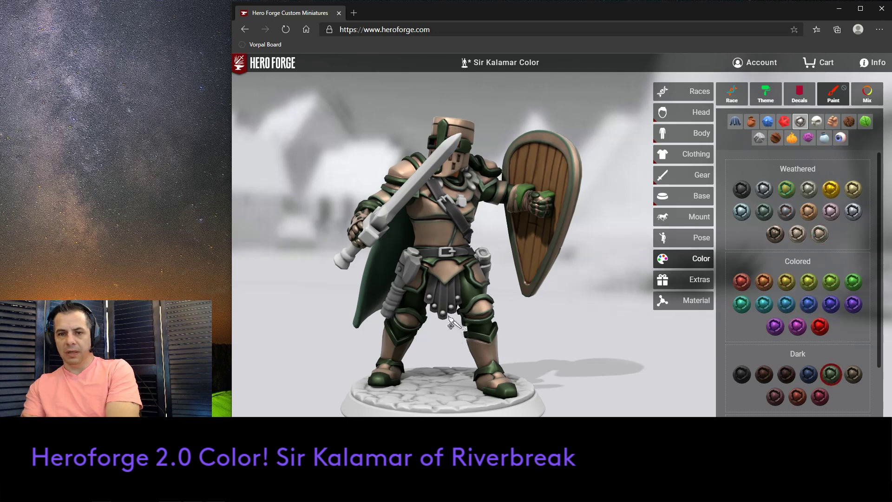
{"action": "mouse_move", "coordinate": [588, 330]}
{"action": "left_mouse_down"}
{"action": "mouse_move", "coordinate": [563, 343]}
{"action": "mouse_move", "coordinate": [587, 346]}
{"action": "left_mouse_up"}
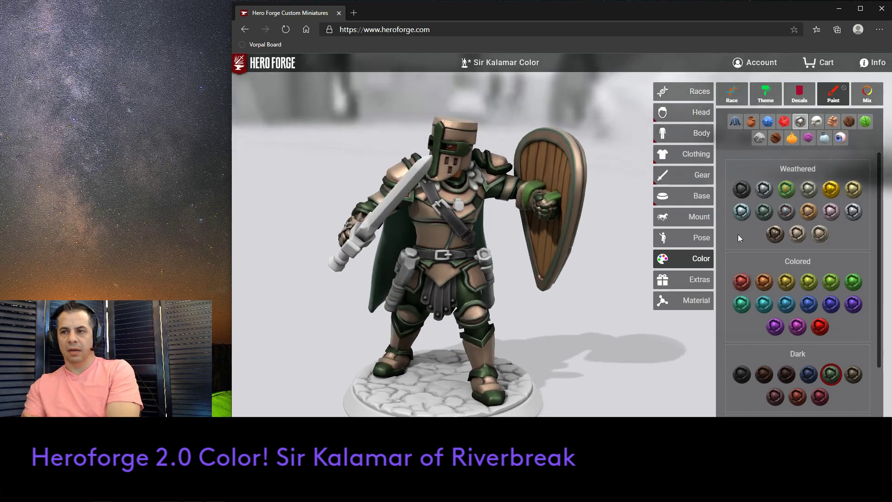
{"action": "scroll", "coordinate": [765, 304], "scroll_direction": "down", "scroll_amount": 3}
{"action": "left_click", "coordinate": [788, 403]}
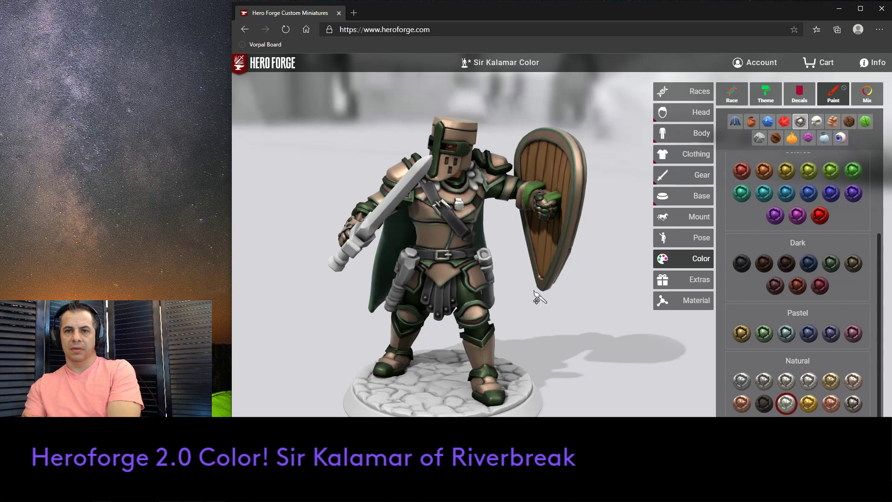
- Paint the belt loop holding the hip hammer with the black dyed leather color
{"action": "left_click_drag", "start_coordinate": [606, 319], "coordinate": [597, 302]}
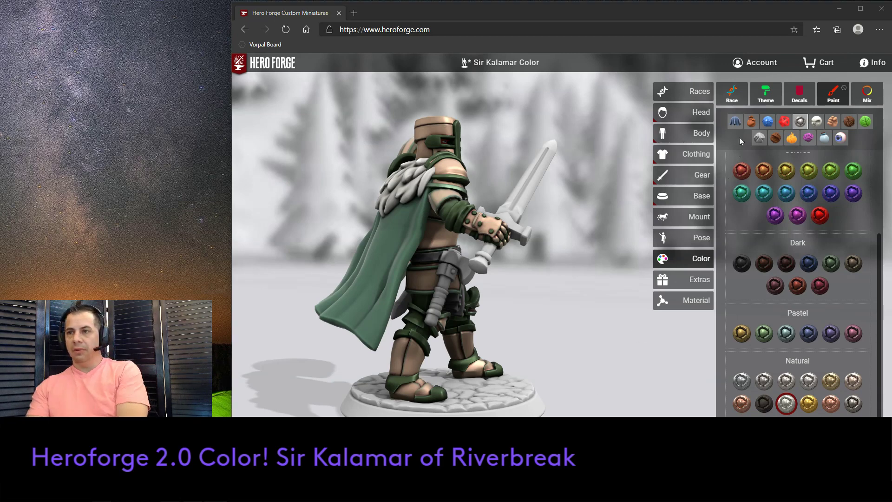
{"action": "left_click", "coordinate": [751, 122]}
{"action": "left_click", "coordinate": [822, 356]}
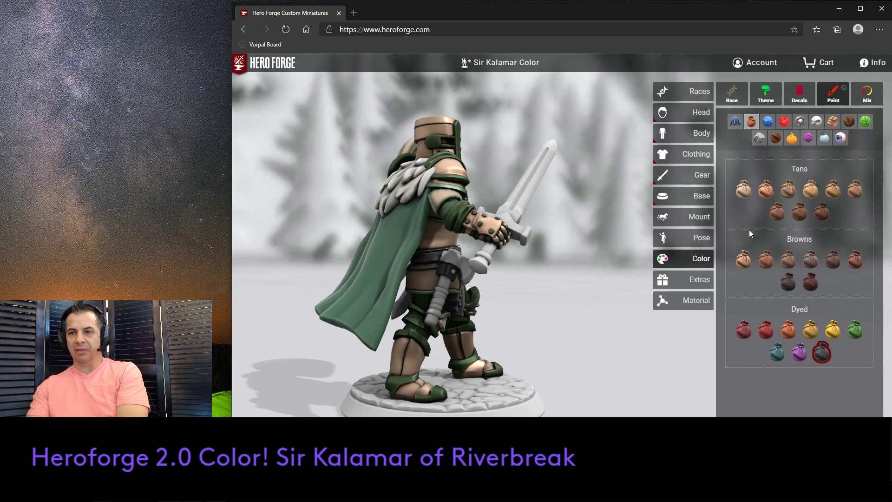
{"action": "left_click", "coordinate": [800, 121]}
{"action": "left_click", "coordinate": [830, 374]}
{"action": "left_click", "coordinate": [456, 274]}
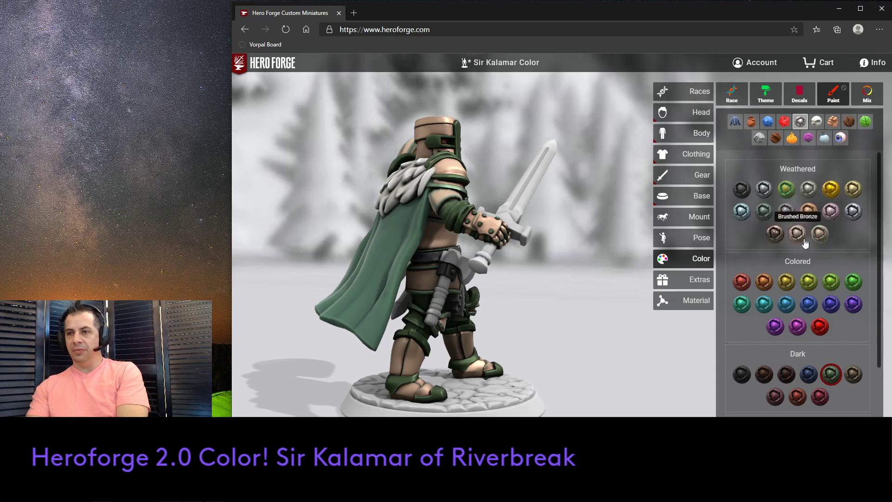
- Try several natural wood colors on the hip hammer's handle and paint it with the fourth one
{"action": "left_click", "coordinate": [775, 138]}
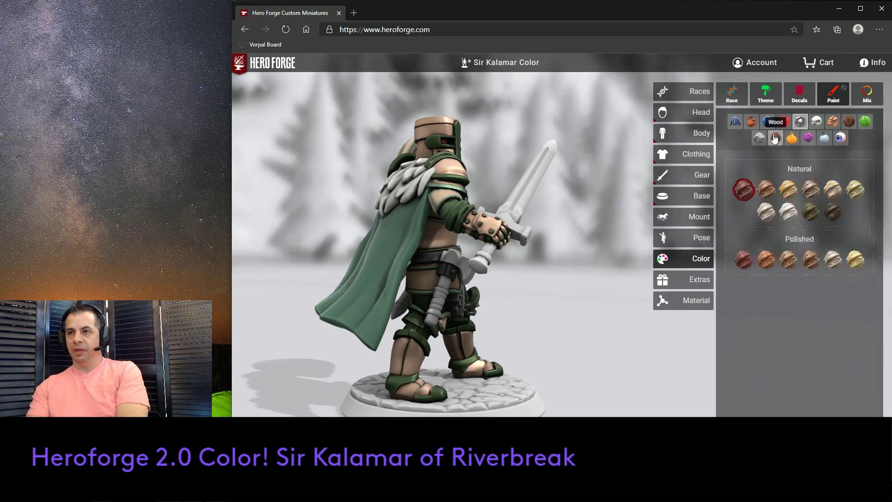
{"action": "left_click", "coordinate": [833, 214]}
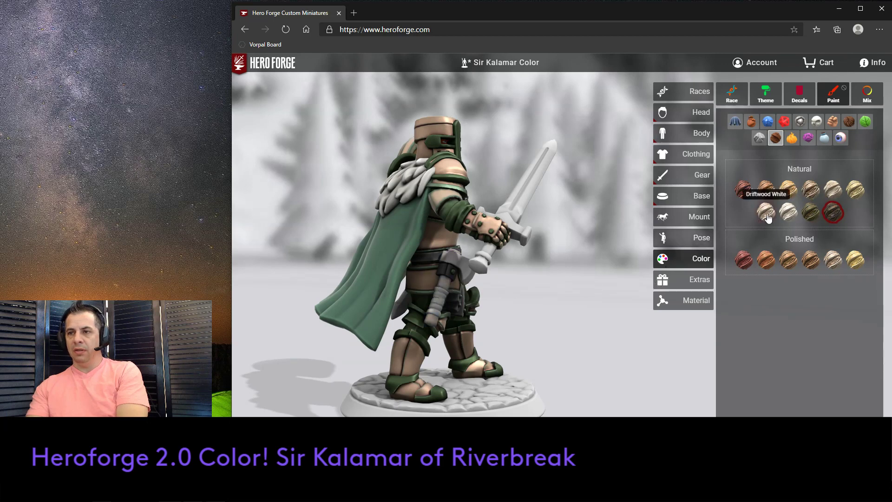
{"action": "left_click", "coordinate": [747, 198]}
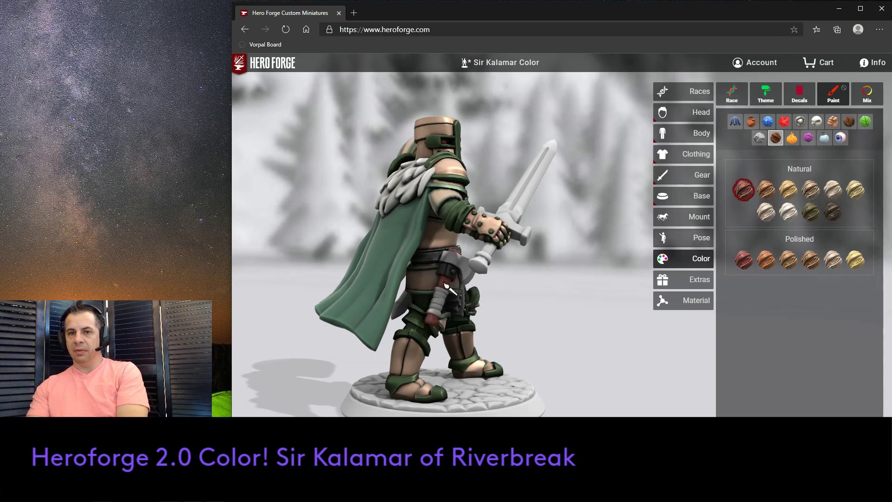
{"action": "left_click", "coordinate": [772, 191]}
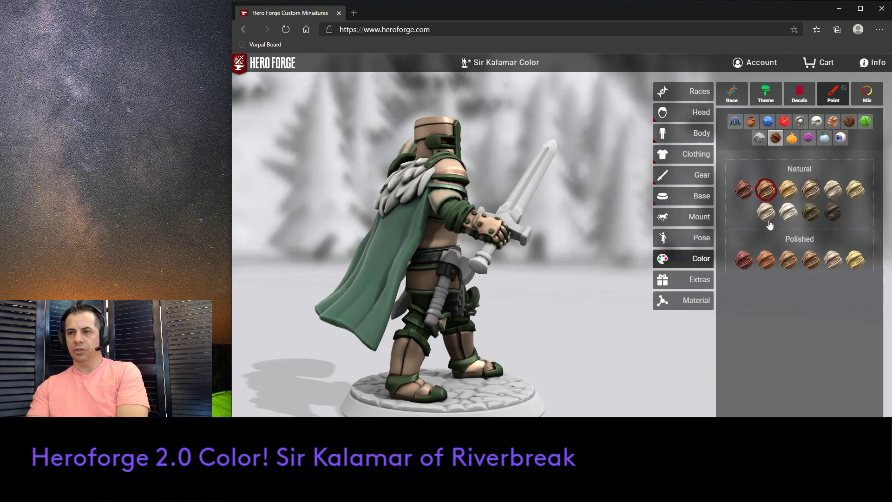
{"action": "left_click", "coordinate": [816, 194]}
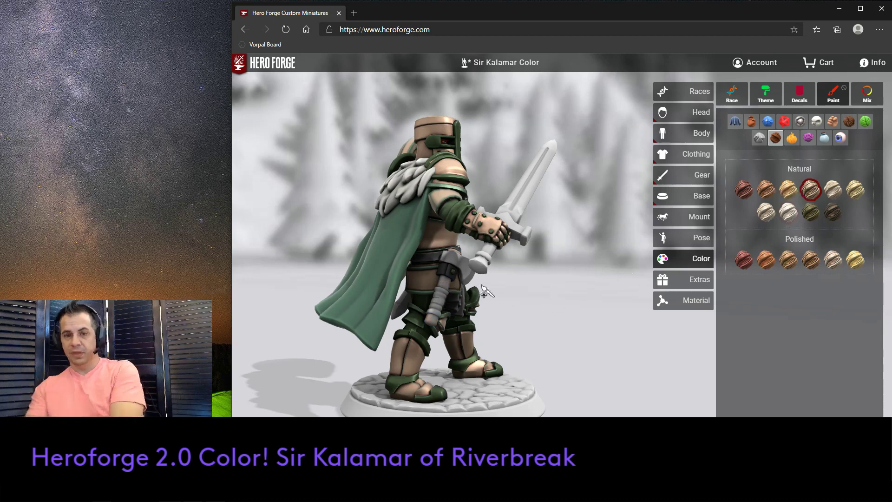
- Paint the wrapped grip of the hip hammer with the last tan leather color
{"action": "left_click_drag", "start_coordinate": [576, 302], "coordinate": [637, 269]}
{"action": "left_click", "coordinate": [751, 123]}
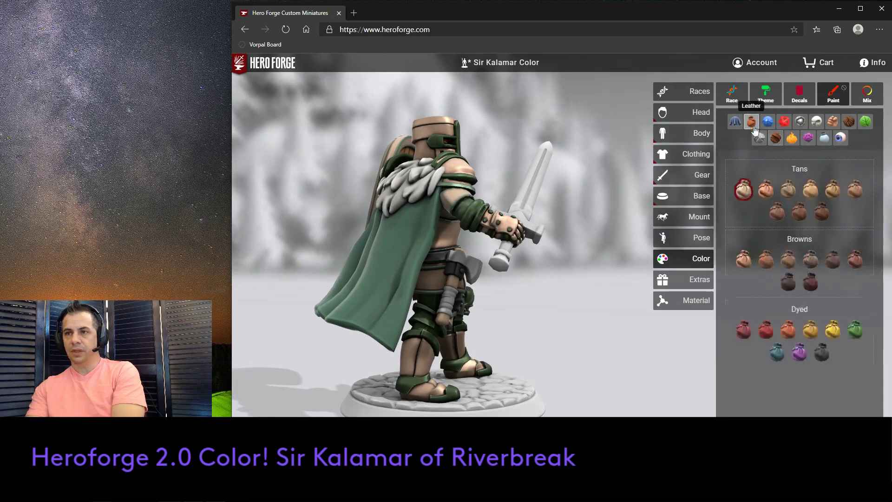
{"action": "left_click", "coordinate": [821, 213]}
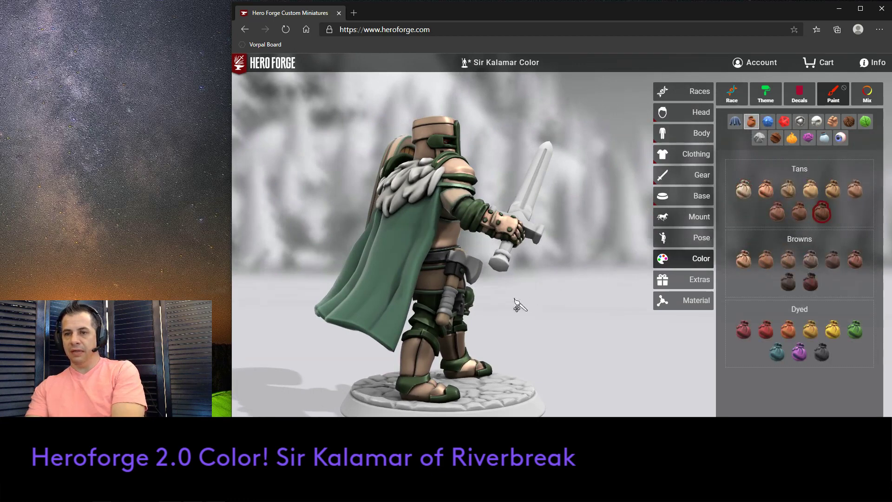
{"action": "left_click", "coordinate": [454, 307]}
{"action": "left_click_drag", "start_coordinate": [460, 313], "coordinate": [579, 319]}
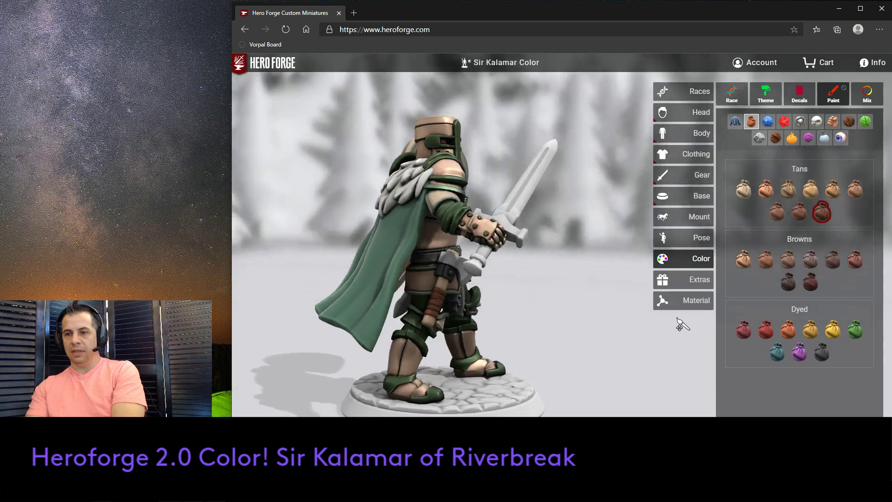
- Paint the head of the hip hammer with the near-black natural metal color
{"action": "left_click", "coordinate": [798, 122]}
{"action": "scroll", "coordinate": [757, 297], "scroll_direction": "down", "scroll_amount": 4}
{"action": "left_click", "coordinate": [767, 403]}
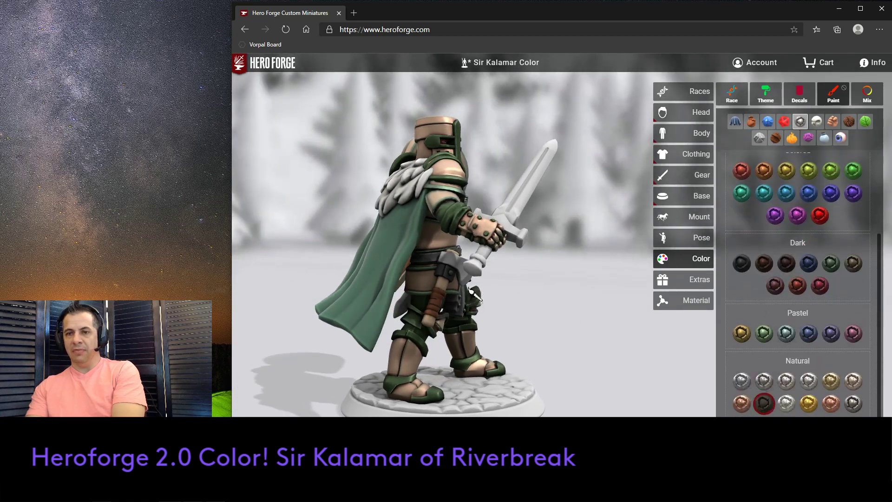
{"action": "left_click", "coordinate": [464, 276]}
{"action": "left_click_drag", "start_coordinate": [464, 276], "coordinate": [583, 353]}
- Paint the belt loop of the hip scabbard with the black dyed leather color
{"action": "scroll", "coordinate": [622, 302], "scroll_direction": "up", "scroll_amount": 3}
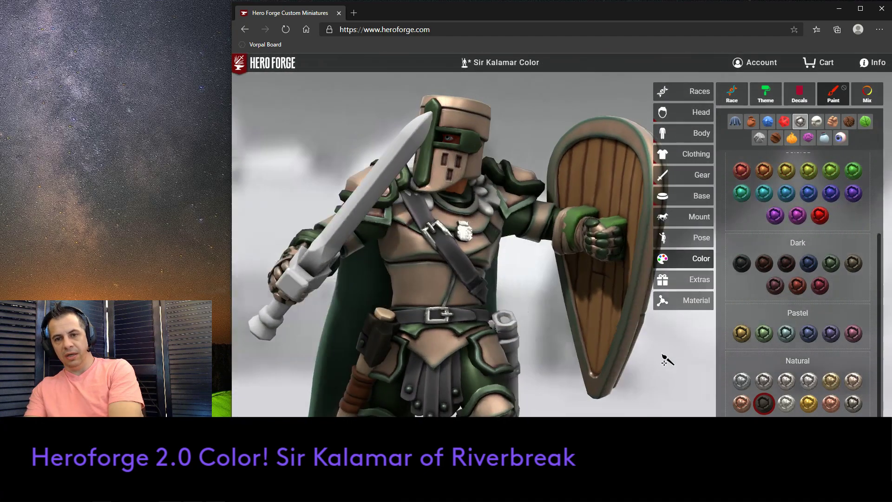
{"action": "scroll", "coordinate": [671, 361], "scroll_direction": "down", "scroll_amount": 3}
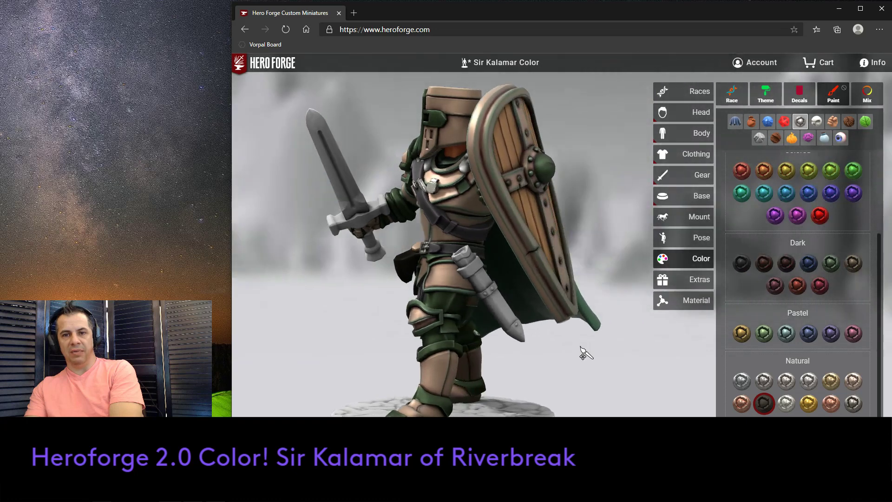
{"action": "left_click", "coordinate": [753, 122]}
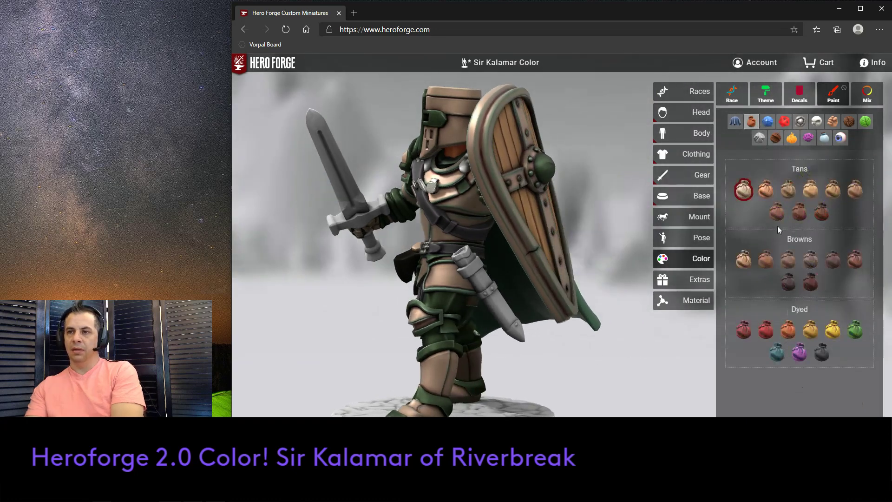
{"action": "left_click", "coordinate": [823, 354]}
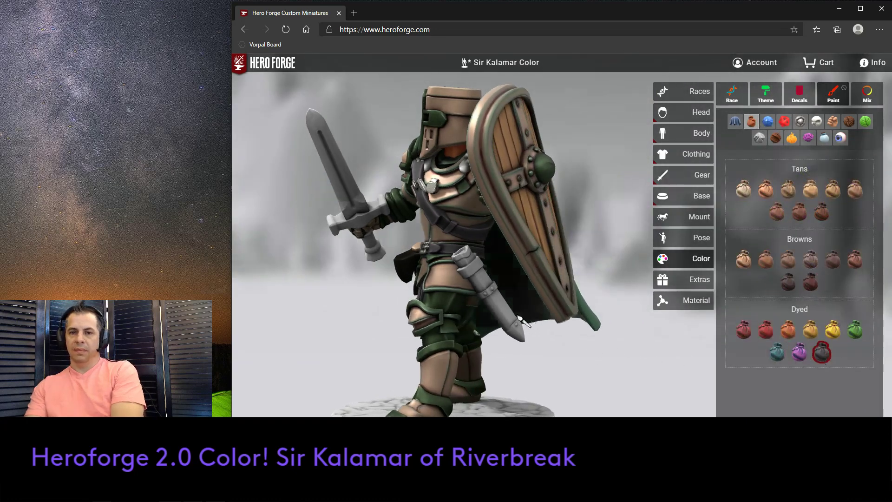
{"action": "left_click_drag", "start_coordinate": [565, 344], "coordinate": [620, 356]}
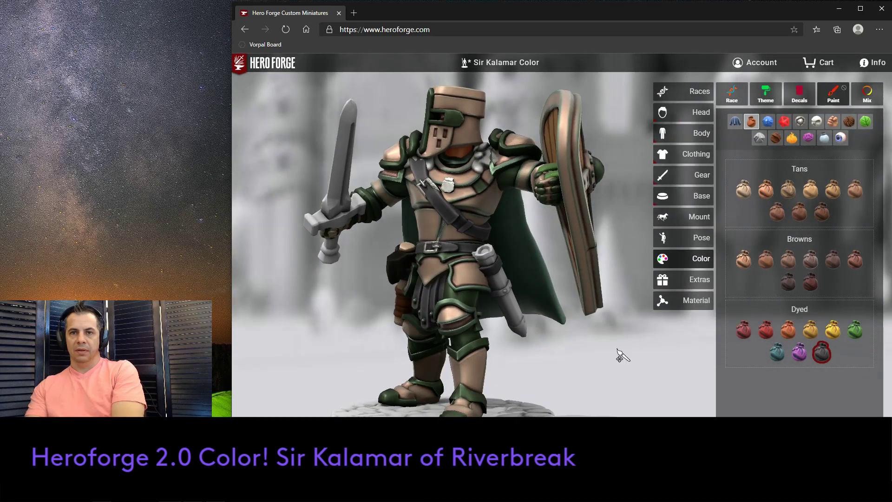
- Paint the body of the hip scabbard with the last weathered metal color
{"action": "left_click", "coordinate": [800, 121]}
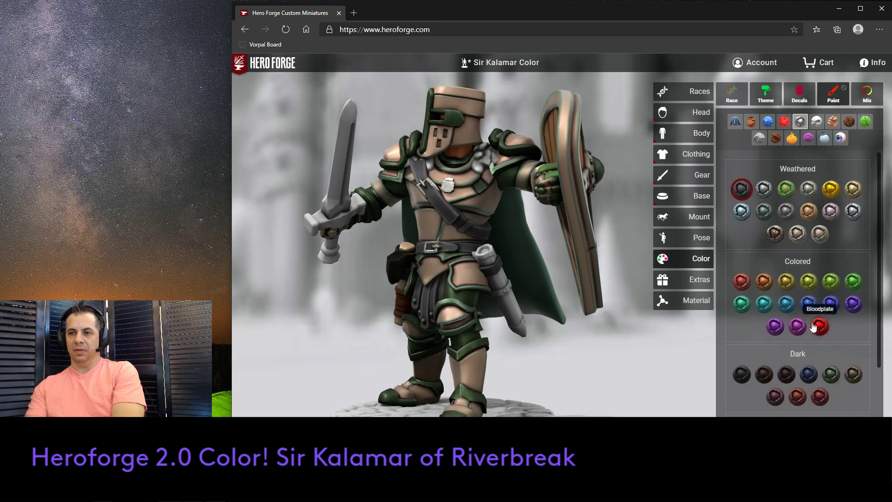
{"action": "scroll", "coordinate": [819, 325], "scroll_direction": "down", "scroll_amount": 1}
{"action": "left_click", "coordinate": [826, 193]}
{"action": "left_click", "coordinate": [516, 307]}
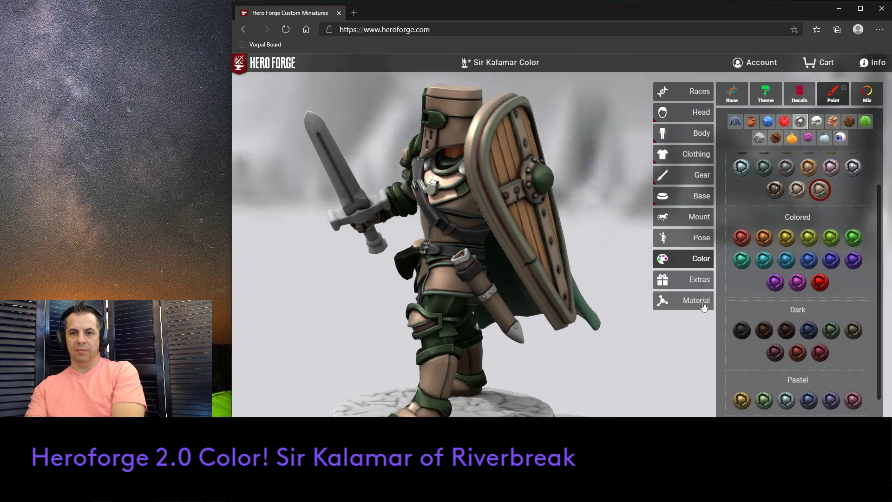
- Paint the scabbard's tip with the dark green metal color and its mouth fitting with the last weathered metal color
{"action": "left_click", "coordinate": [831, 330]}
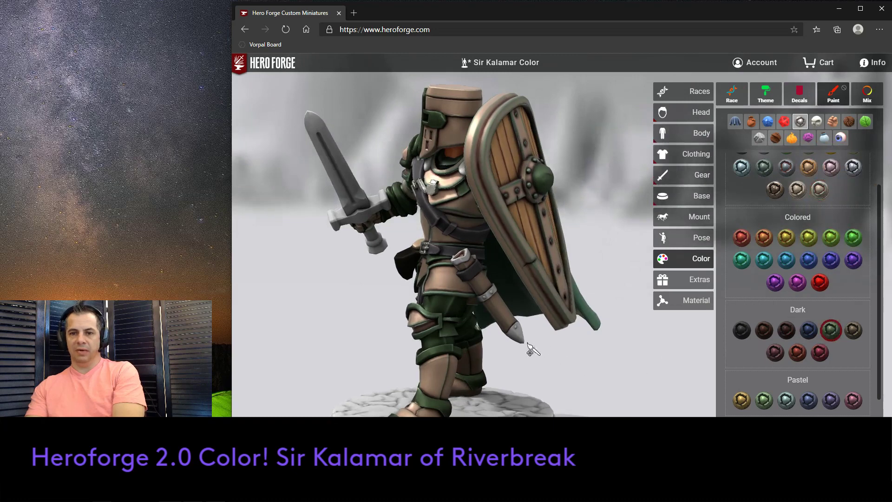
{"action": "left_click", "coordinate": [502, 311]}
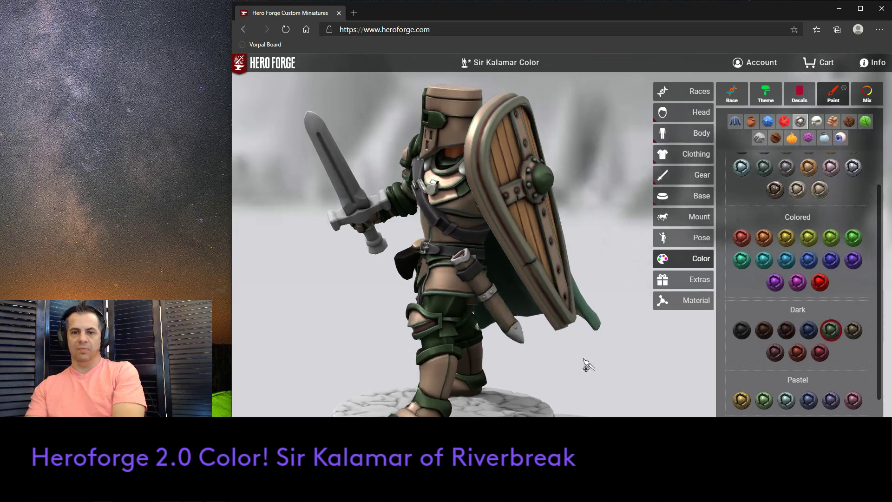
{"action": "left_click_drag", "start_coordinate": [579, 380], "coordinate": [608, 379]}
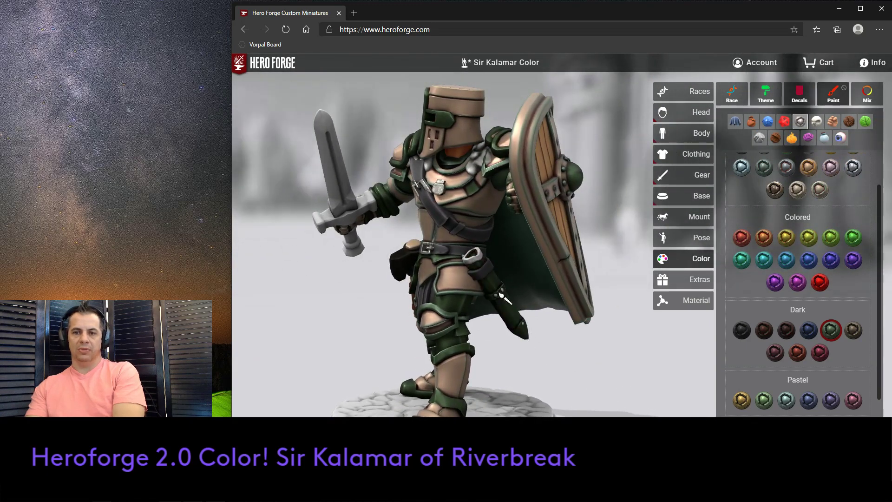
{"action": "left_click", "coordinate": [819, 191]}
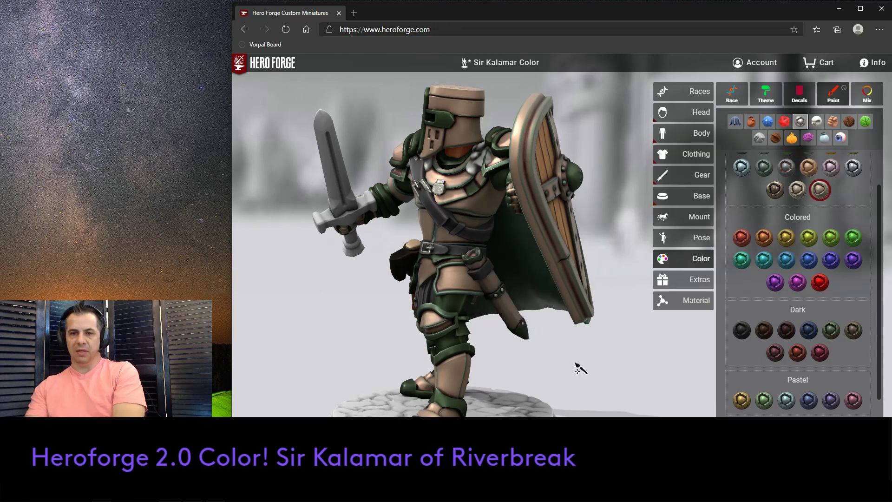
{"action": "left_click_drag", "start_coordinate": [584, 397], "coordinate": [643, 365]}
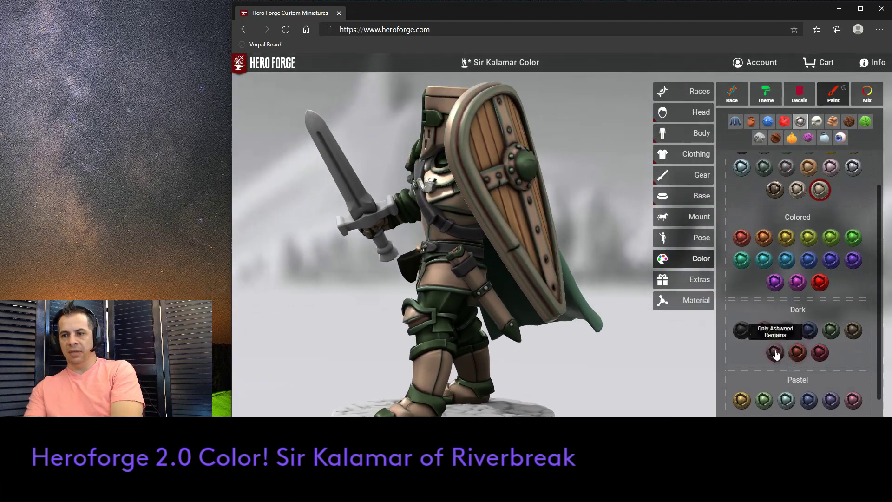
- Repaint the scabbard's tip and fittings with the first dark metal color, and reselect the dark green metal color
{"action": "left_click", "coordinate": [742, 330]}
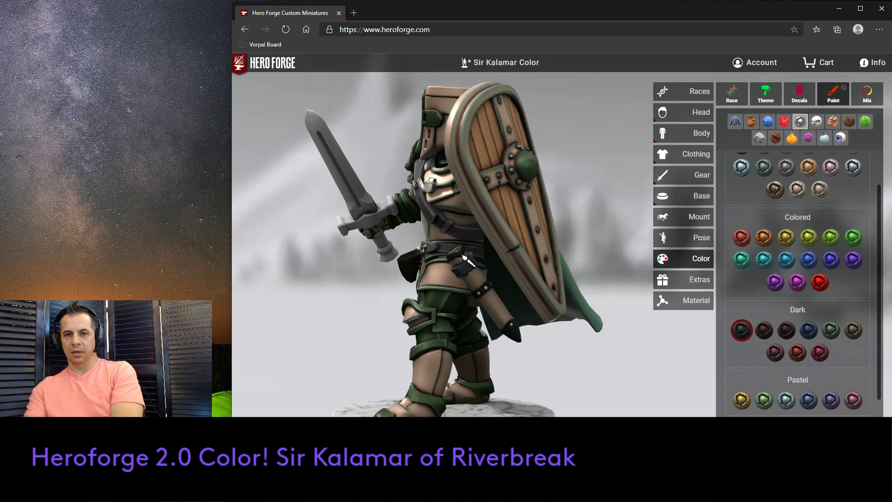
{"action": "left_click", "coordinate": [831, 330]}
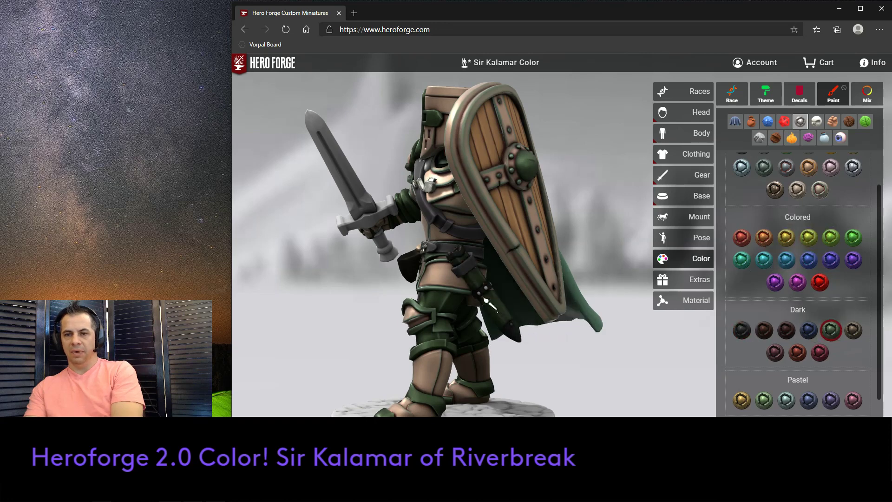
{"action": "left_click_drag", "start_coordinate": [545, 384], "coordinate": [568, 372]}
{"action": "scroll", "coordinate": [567, 372], "scroll_direction": "up", "scroll_amount": 3}
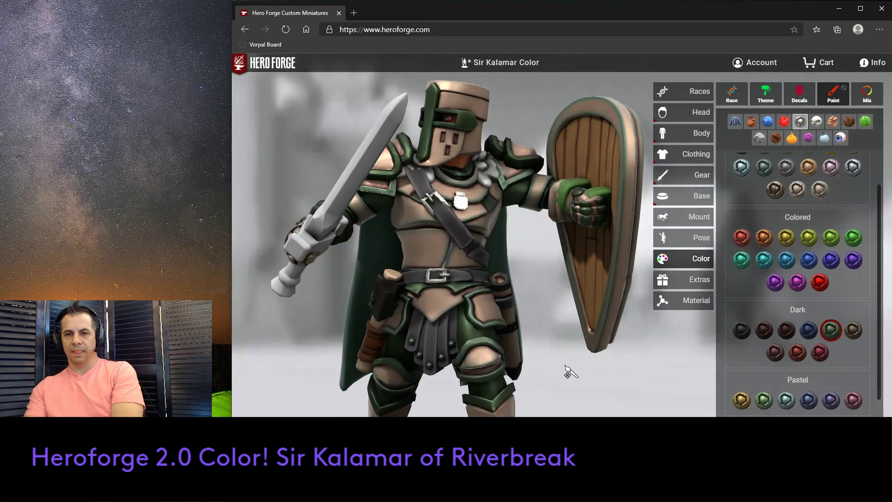
- Try several natural metal colors, including Cobalt, on the blade of the knight's sword
{"action": "left_click_drag", "start_coordinate": [668, 398], "coordinate": [623, 400]}
{"action": "scroll", "coordinate": [611, 385], "scroll_direction": "down", "scroll_amount": 4}
{"action": "left_click_drag", "start_coordinate": [539, 375], "coordinate": [592, 367]}
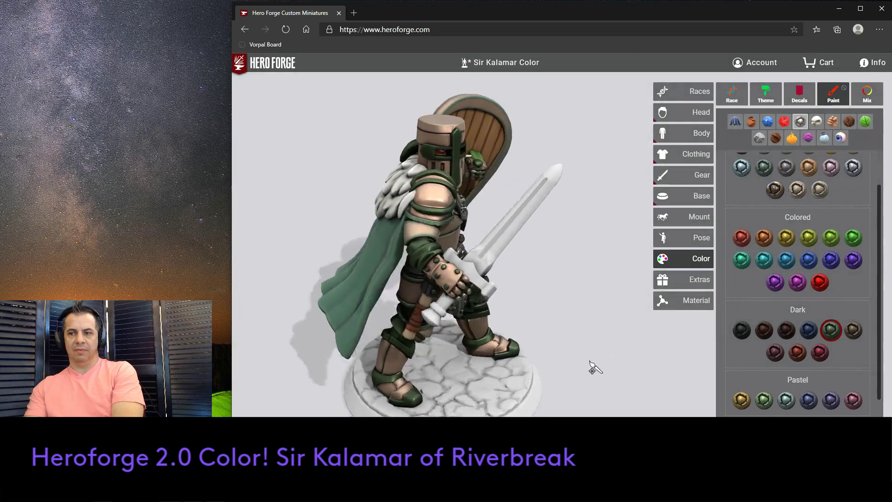
{"action": "scroll", "coordinate": [788, 256], "scroll_direction": "down", "scroll_amount": 1}
{"action": "scroll", "coordinate": [792, 254], "scroll_direction": "down", "scroll_amount": 1}
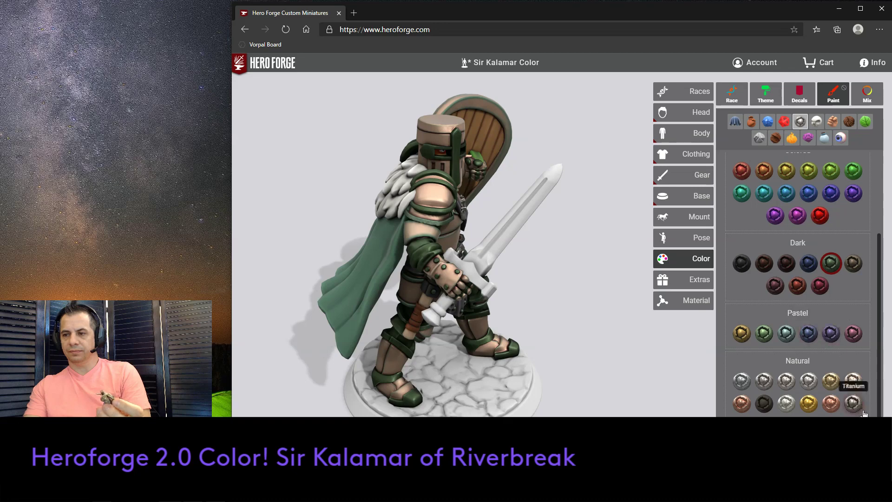
{"action": "left_click", "coordinate": [775, 424]}
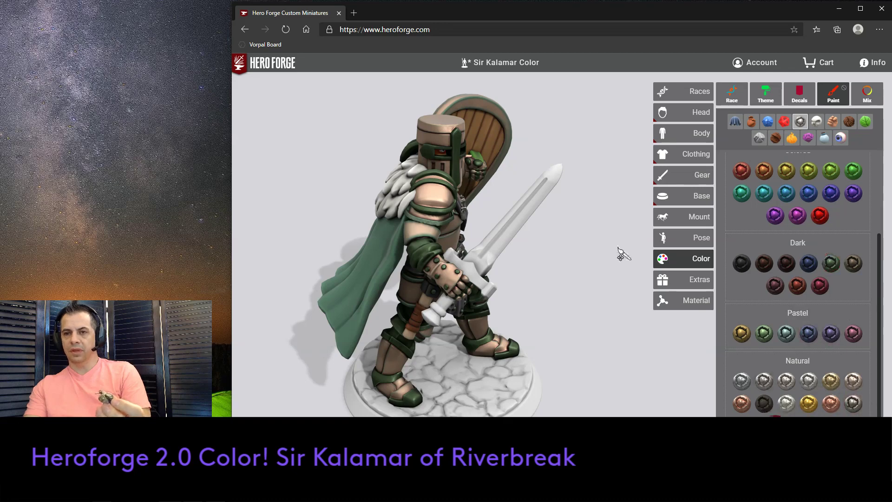
{"action": "left_click", "coordinate": [512, 227]}
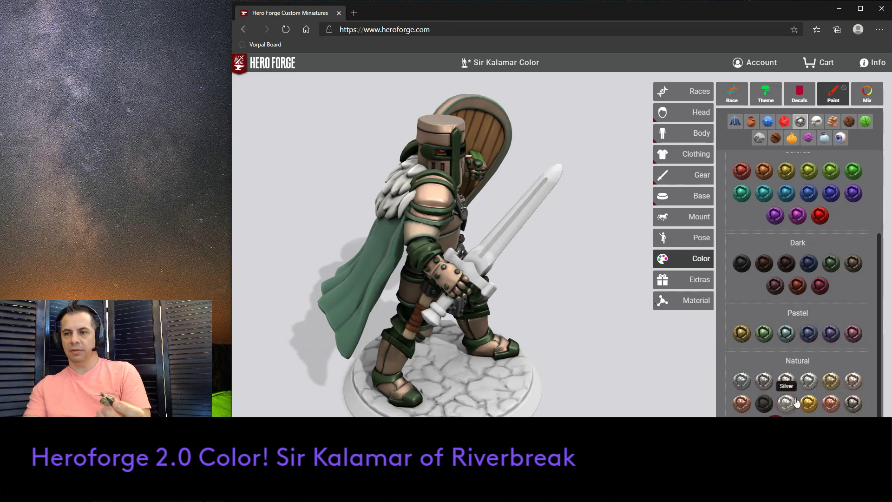
{"action": "left_click", "coordinate": [797, 415]}
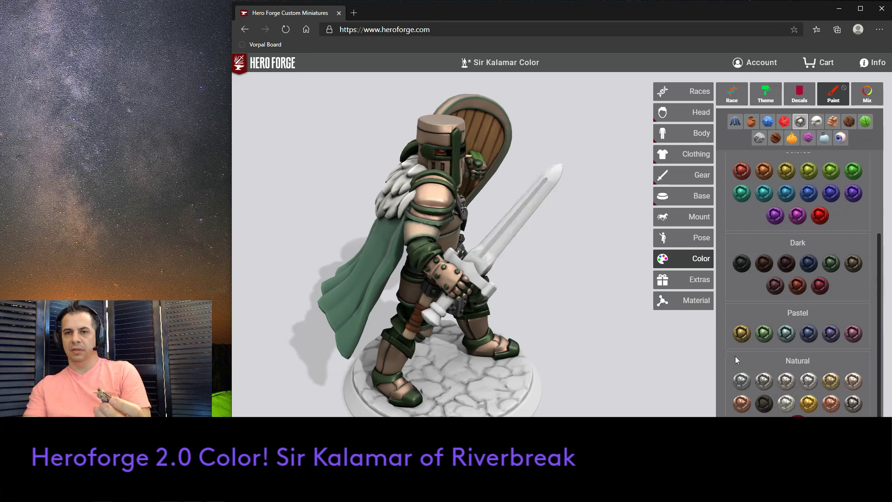
{"action": "left_click", "coordinate": [820, 415]}
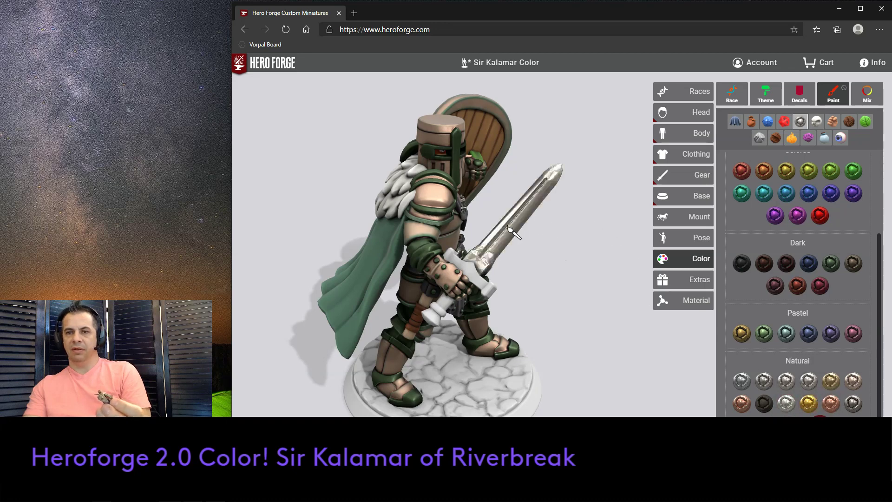
- Paint the sword's blade with the Silver natural metal color
{"action": "left_click", "coordinate": [855, 406]}
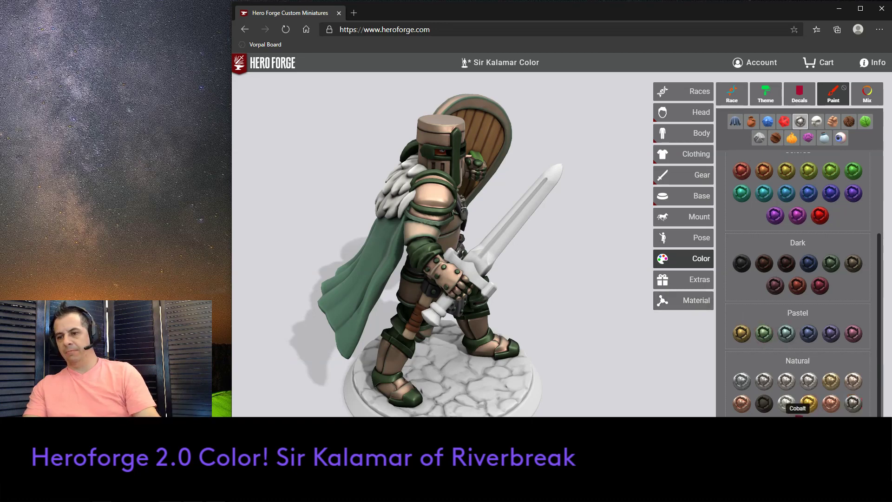
{"action": "left_click", "coordinate": [786, 402]}
{"action": "left_click_drag", "start_coordinate": [627, 368], "coordinate": [650, 338]}
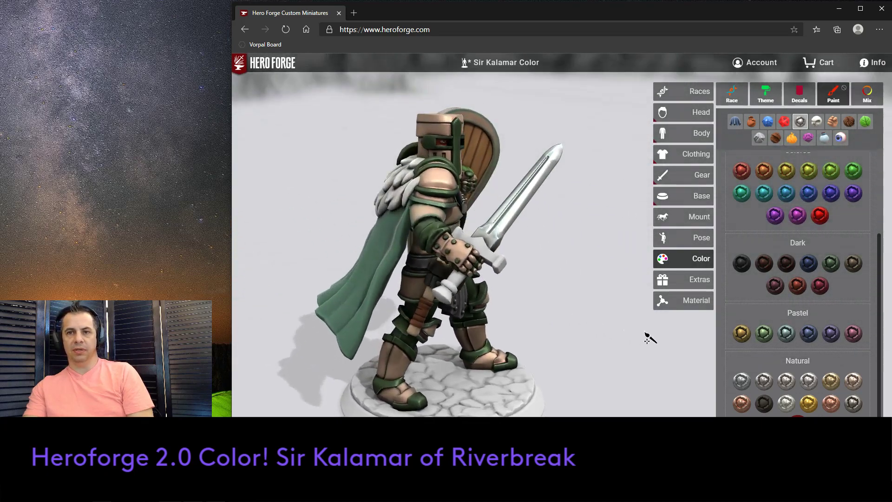
- Paint the sword's crossguard and pommel with the black natural metal color and its grip with Cobalt
{"action": "left_click", "coordinate": [764, 402]}
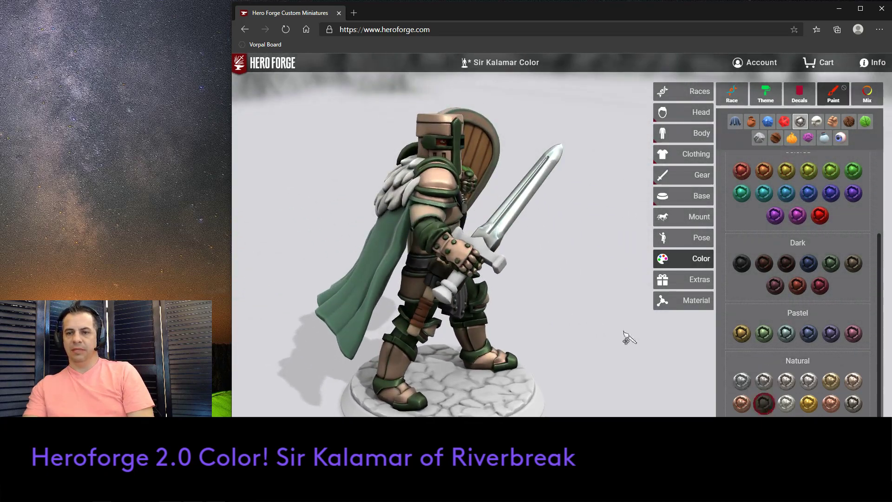
{"action": "left_click", "coordinate": [503, 270]}
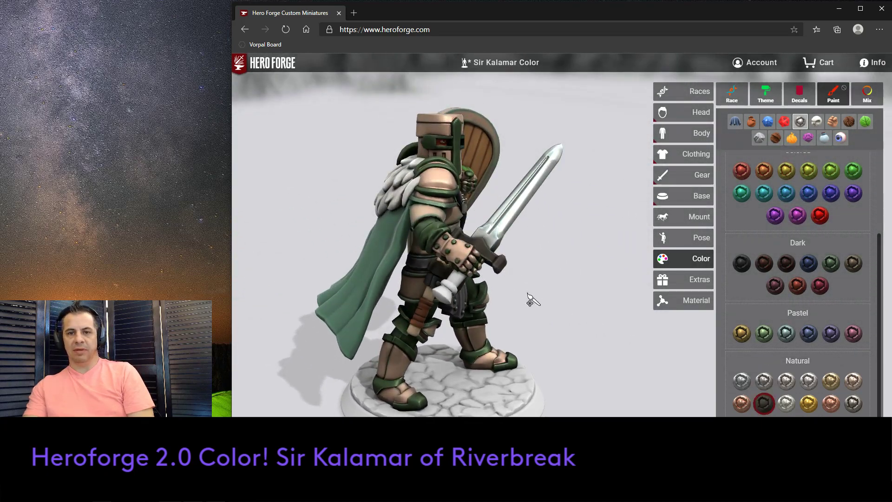
{"action": "left_click_drag", "start_coordinate": [565, 309], "coordinate": [588, 312]}
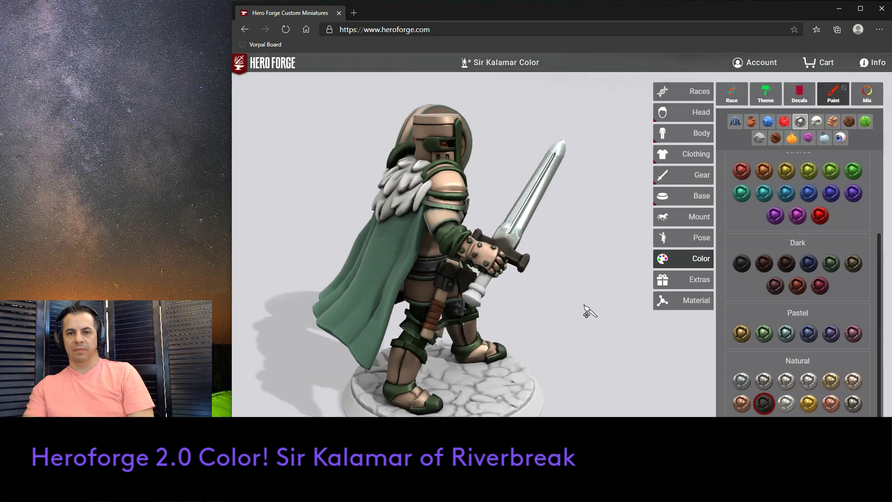
{"action": "left_click", "coordinate": [486, 295]}
{"action": "left_click_drag", "start_coordinate": [561, 309], "coordinate": [586, 309]}
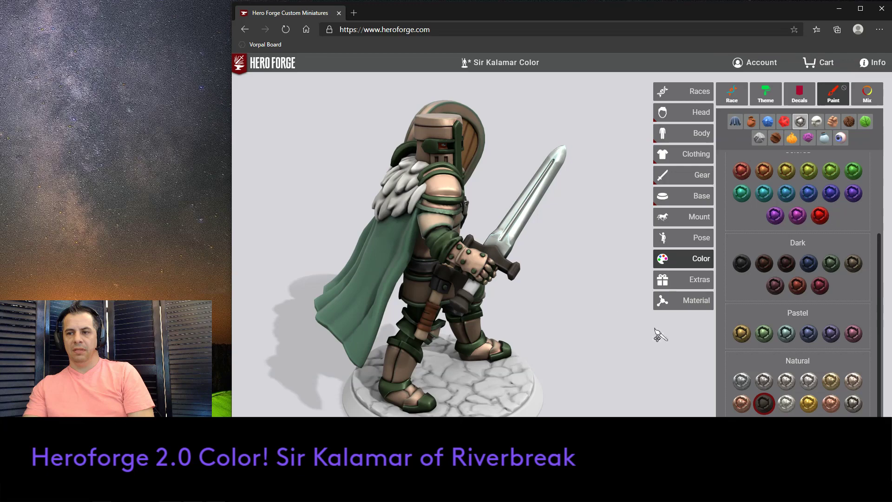
{"action": "left_click", "coordinate": [797, 415]}
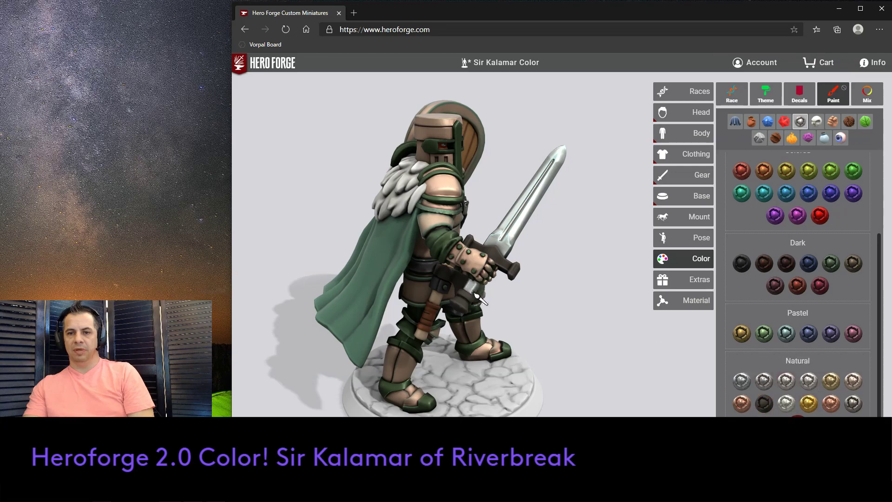
- Try the green pastel metal color on the sword's blade
{"action": "left_click_drag", "start_coordinate": [583, 319], "coordinate": [639, 354]}
{"action": "left_click", "coordinate": [765, 331]}
{"action": "left_click", "coordinate": [457, 235]}
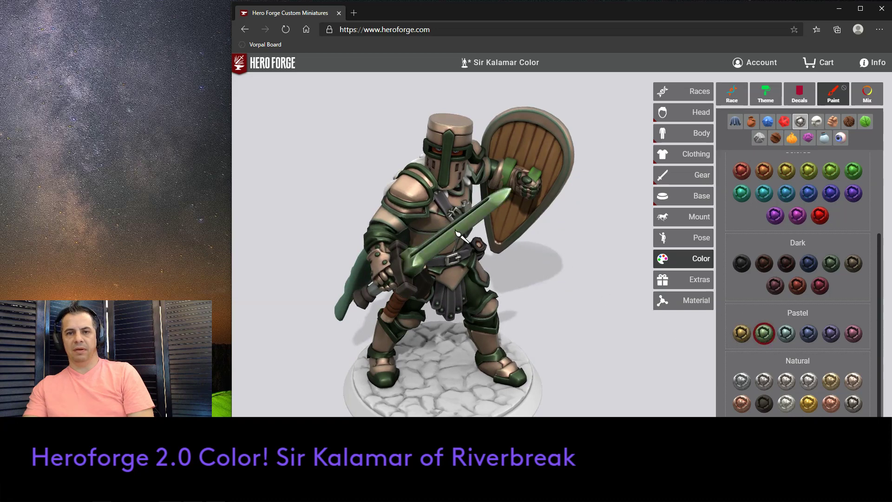
{"action": "left_click_drag", "start_coordinate": [472, 237], "coordinate": [644, 297]}
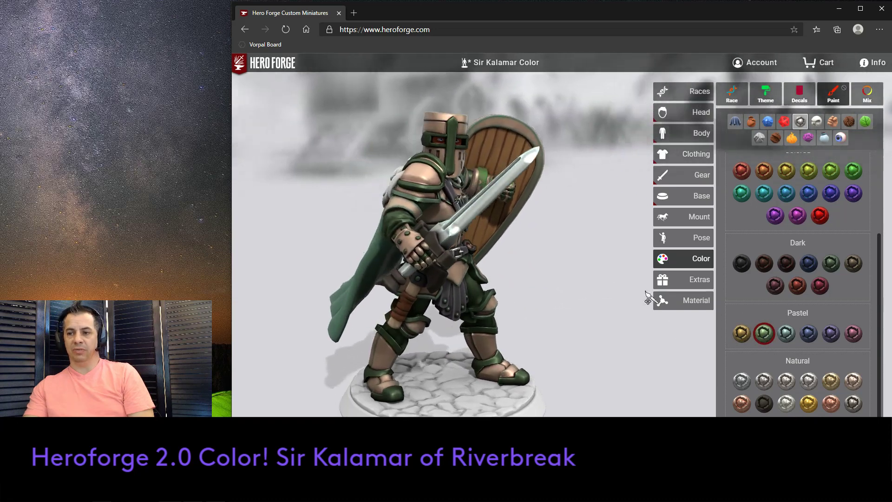
- Try Lost City of Brass and other weathered metal colors on the sword's blade
{"action": "scroll", "coordinate": [765, 295], "scroll_direction": "up", "scroll_amount": 3}
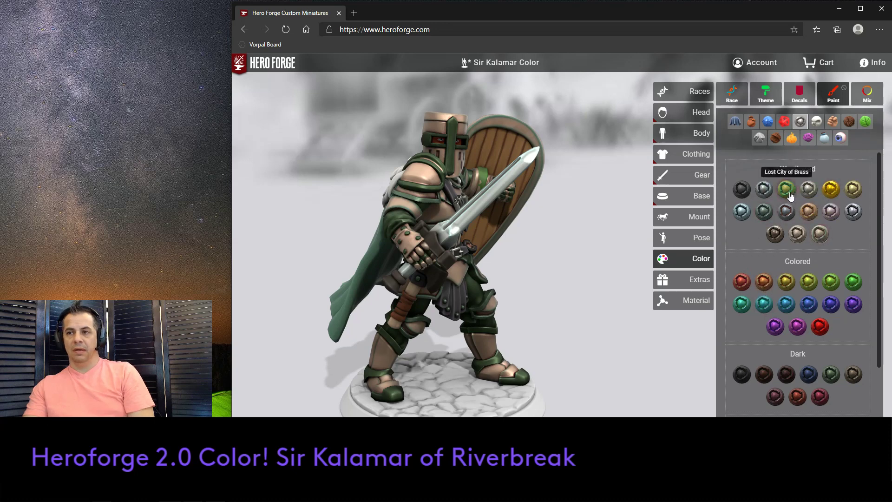
{"action": "left_click", "coordinate": [496, 201]}
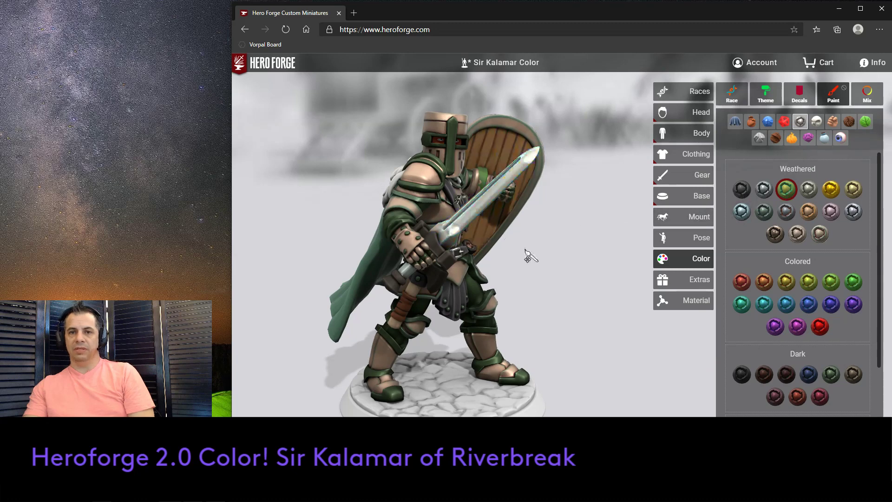
{"action": "left_click_drag", "start_coordinate": [498, 237], "coordinate": [643, 298]}
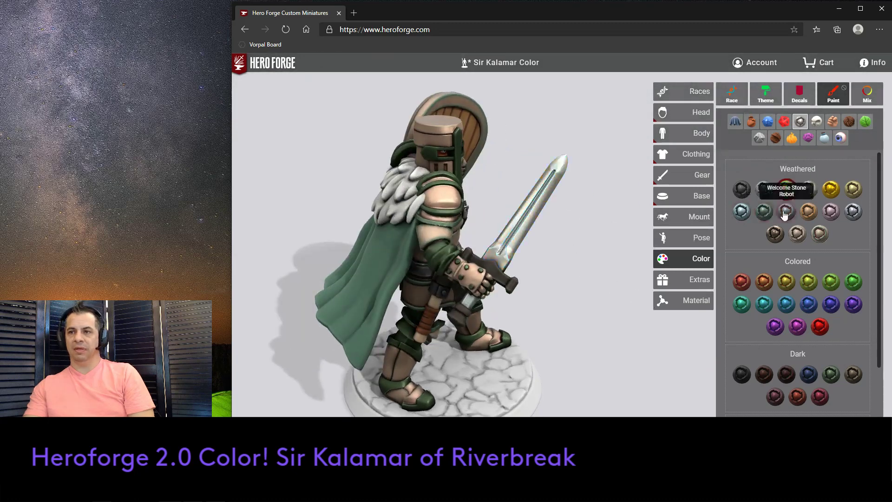
{"action": "left_click", "coordinate": [852, 189]}
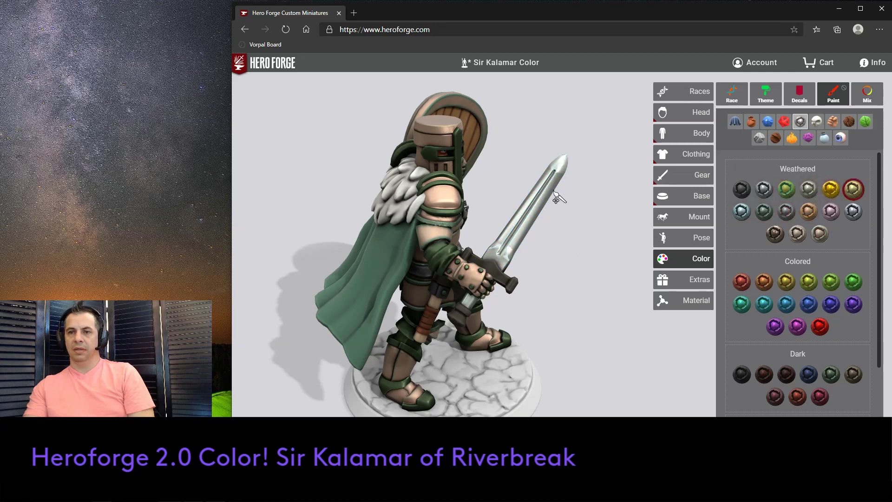
{"action": "left_click", "coordinate": [797, 234]}
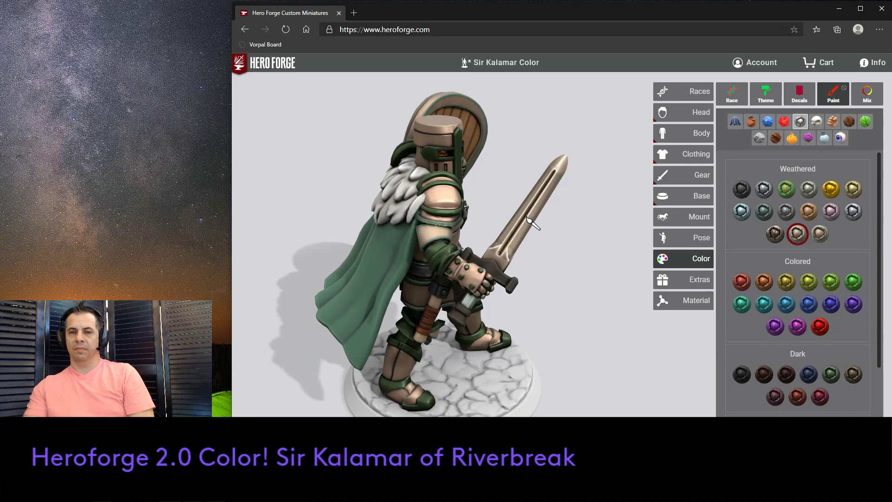
{"action": "left_click_drag", "start_coordinate": [584, 252], "coordinate": [562, 233]}
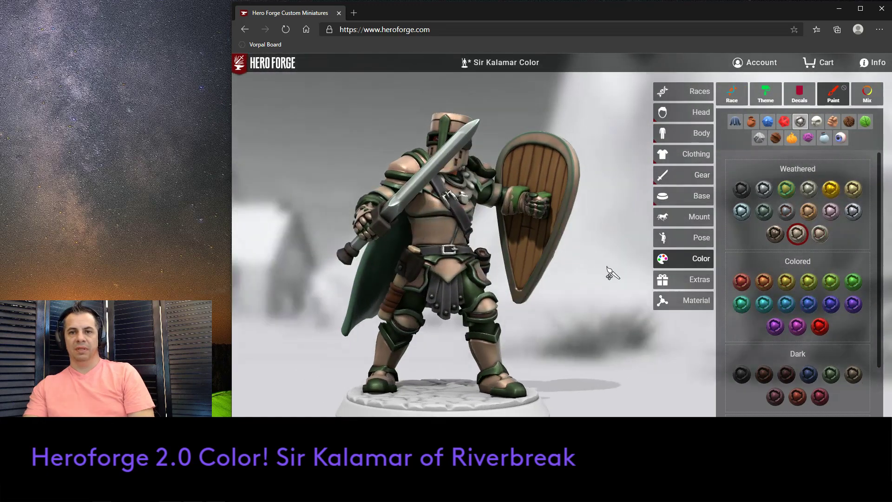
{"action": "left_click_drag", "start_coordinate": [607, 271], "coordinate": [593, 341]}
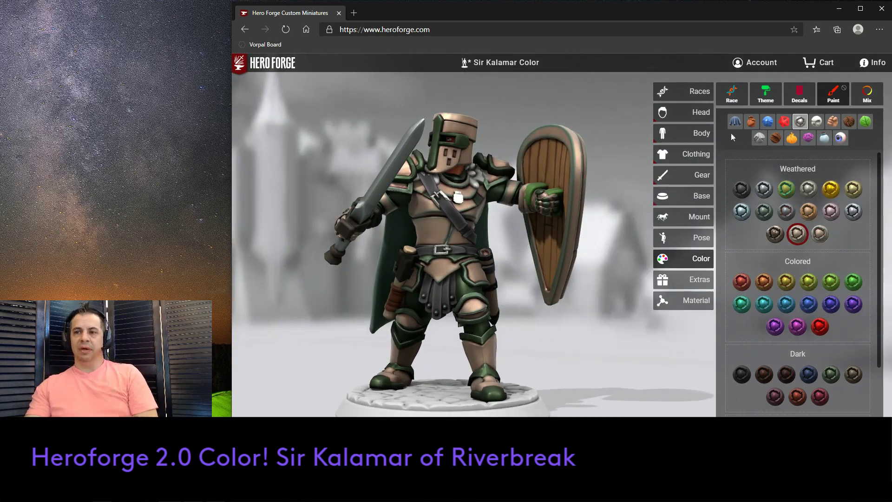
- Paint the rim of the miniature's base with the deep blue Rainbow color
{"action": "left_click", "coordinate": [768, 128]}
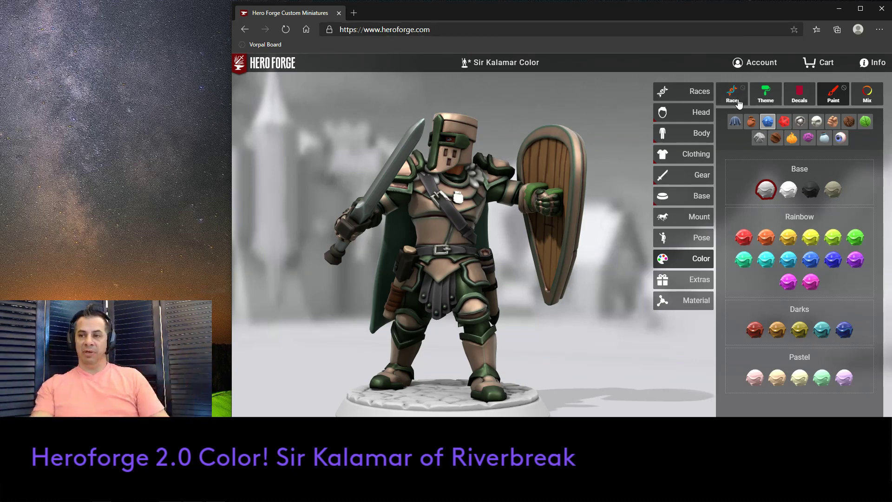
{"action": "left_click", "coordinate": [833, 259]}
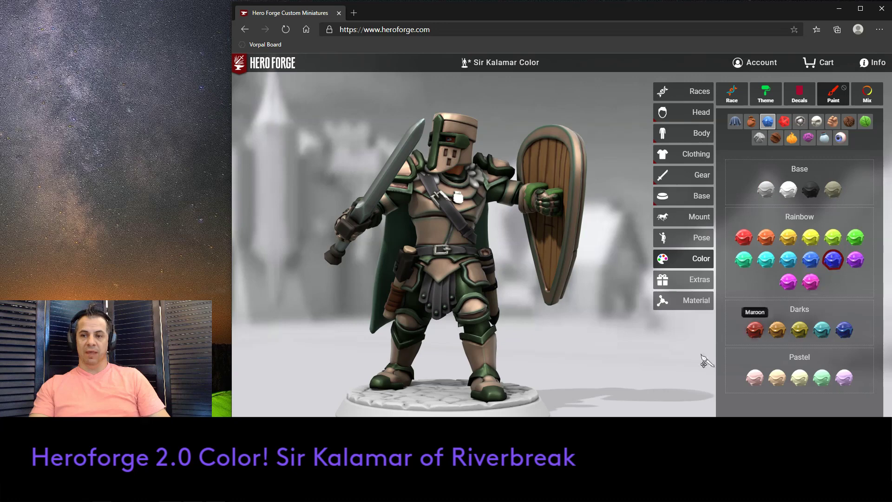
{"action": "left_click", "coordinate": [547, 412]}
{"action": "left_click_drag", "start_coordinate": [586, 401], "coordinate": [607, 360]}
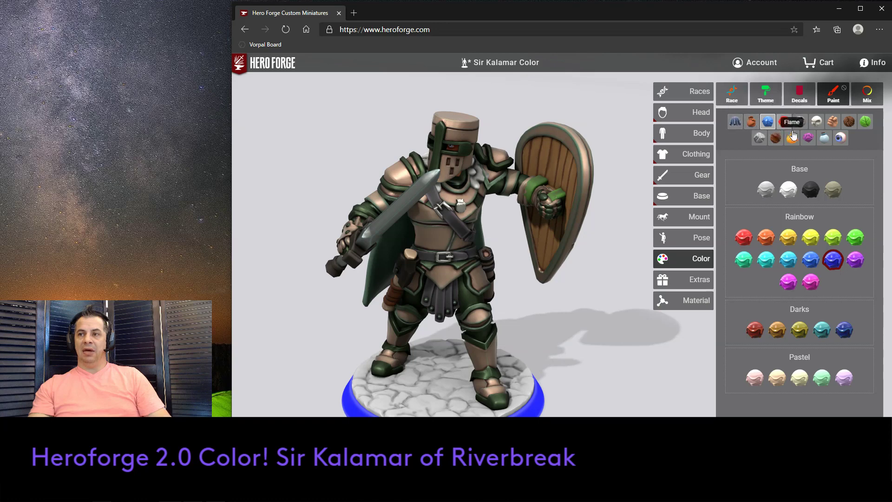
- Paint one group of the base's cobblestones with the blue Magic gem color and another with the light blue Stained potion color
{"action": "left_click", "coordinate": [759, 137]}
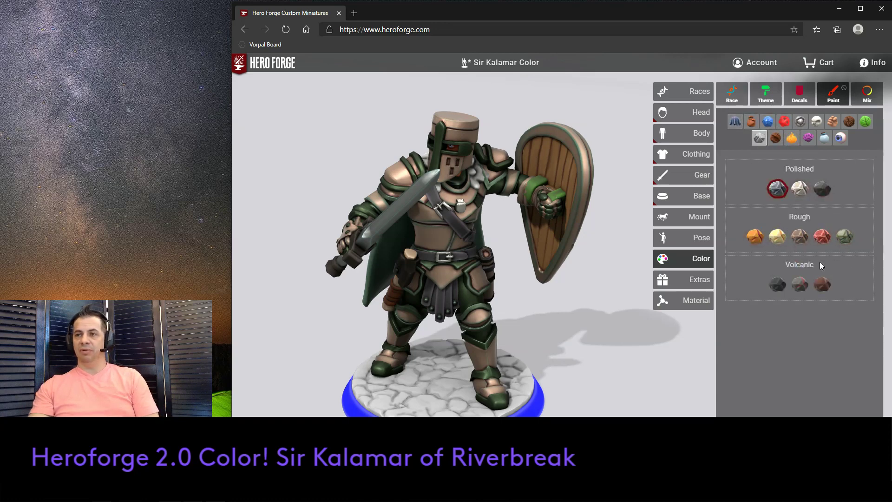
{"action": "left_click", "coordinate": [808, 138]}
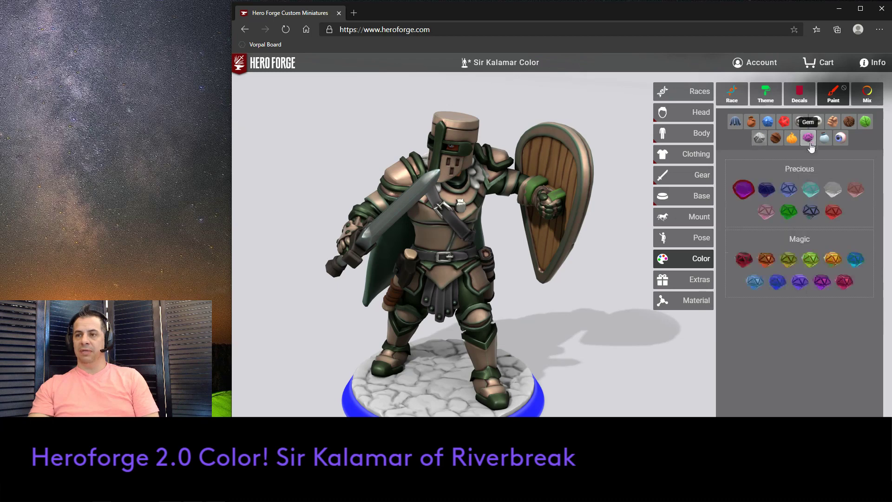
{"action": "left_click", "coordinate": [777, 281]}
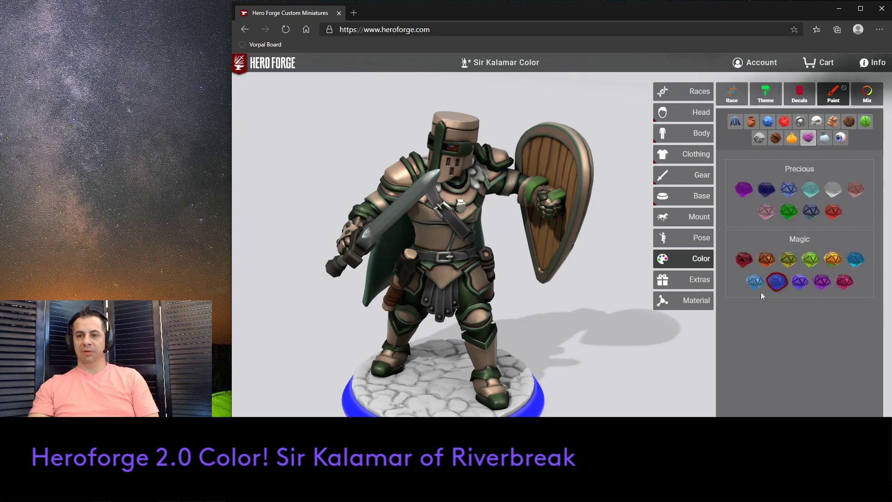
{"action": "left_click", "coordinate": [447, 381]}
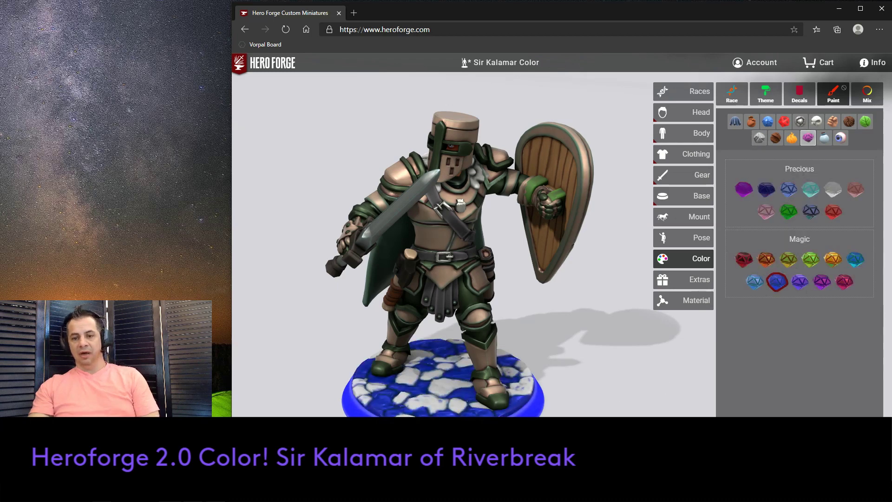
{"action": "left_click_drag", "start_coordinate": [621, 372], "coordinate": [578, 398]}
{"action": "left_click", "coordinate": [440, 365]}
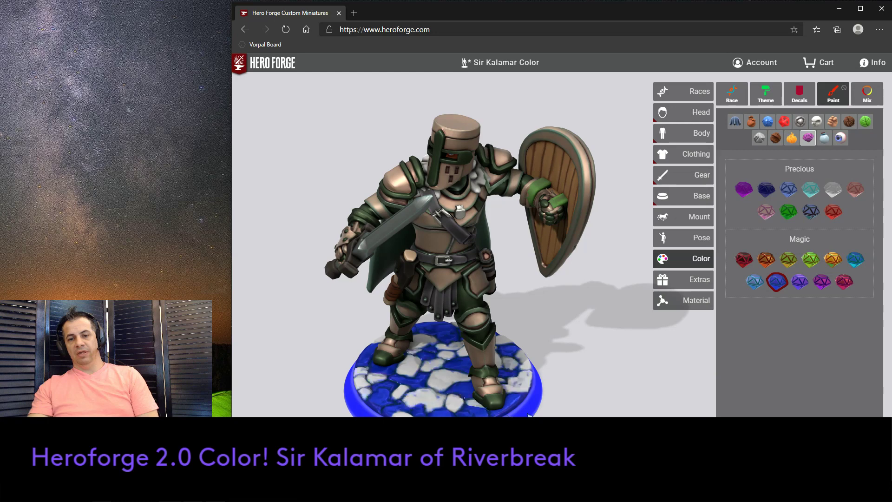
{"action": "left_click", "coordinate": [825, 140]}
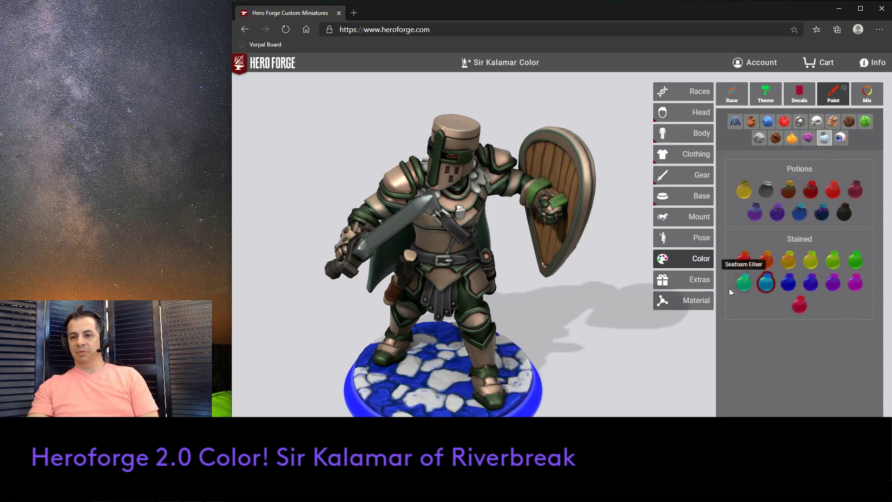
{"action": "left_click", "coordinate": [518, 385]}
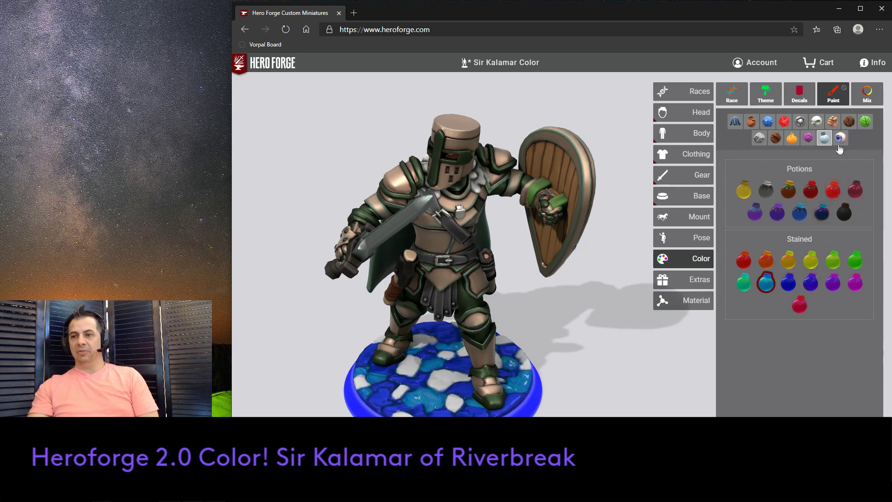
- Paint two more groups of the base's cobblestones with the blue Flowers plant color
{"action": "left_click", "coordinate": [796, 140]}
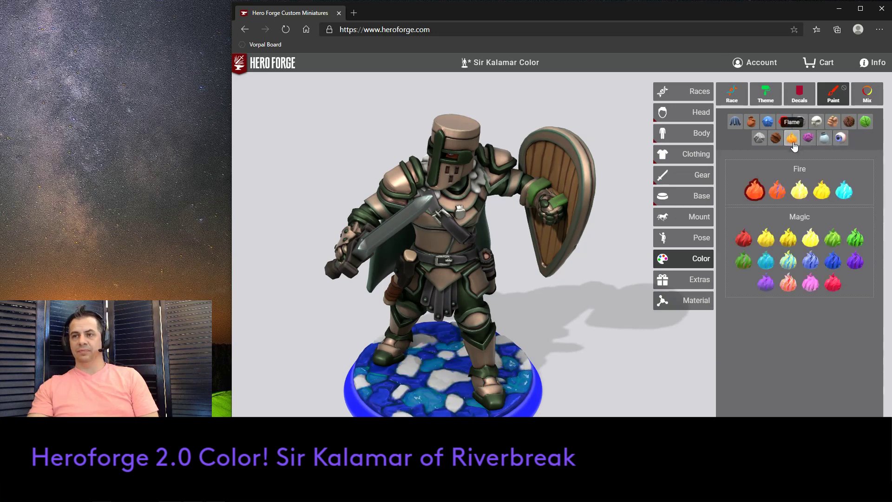
{"action": "left_click", "coordinate": [783, 140]}
{"action": "left_click", "coordinate": [761, 138]}
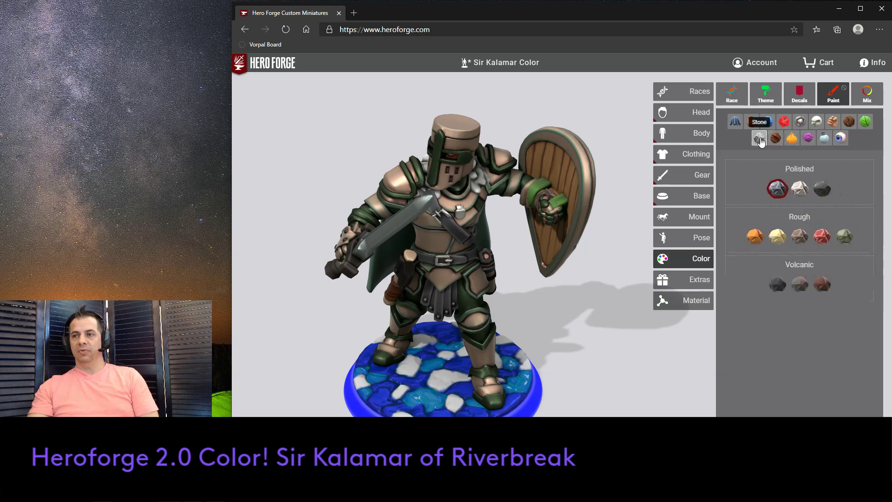
{"action": "left_click", "coordinate": [862, 122]}
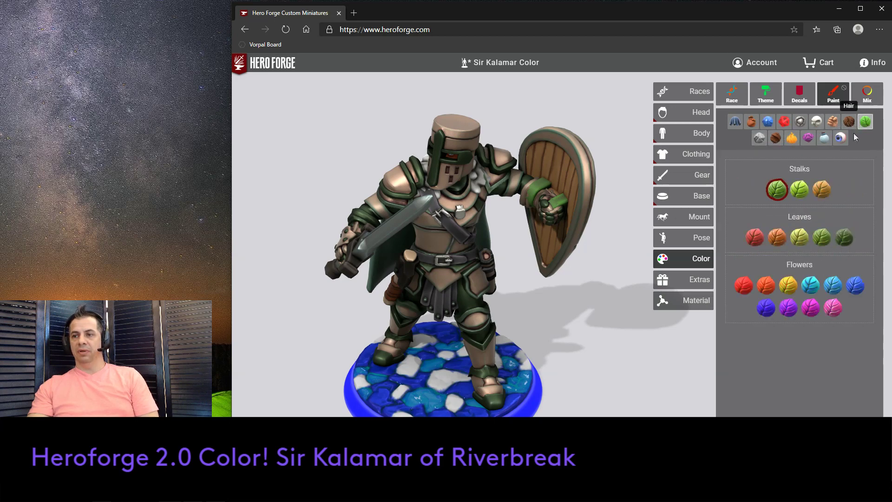
{"action": "left_click", "coordinate": [856, 285]}
{"action": "left_click", "coordinate": [450, 378]}
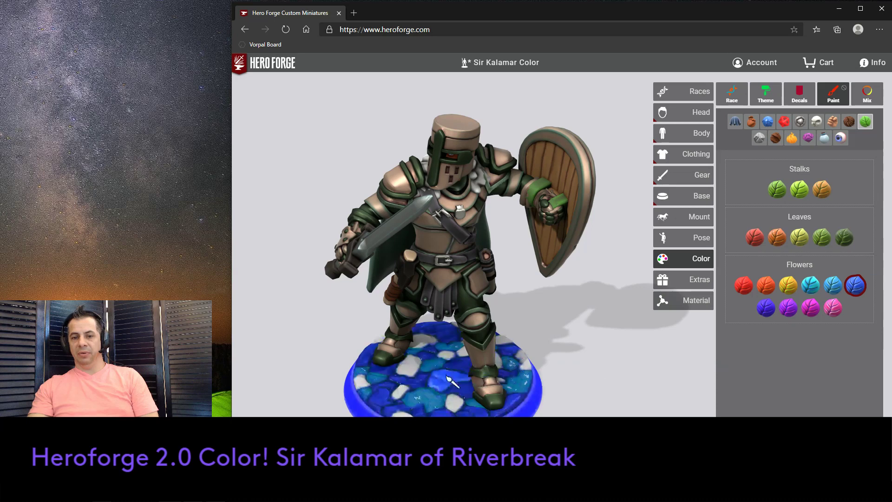
{"action": "left_click", "coordinate": [446, 371]}
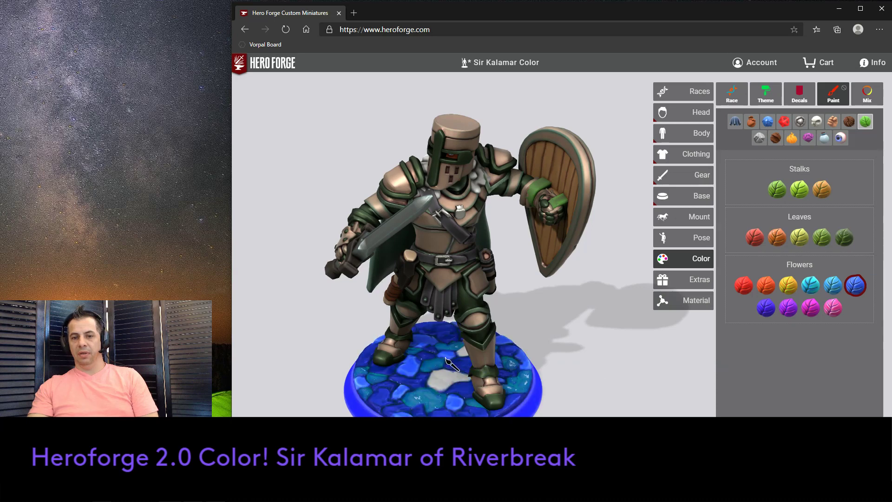
- Paint the remaining white cobblestones at the back of the base with the blue Horns color
{"action": "left_click_drag", "start_coordinate": [614, 364], "coordinate": [731, 313]}
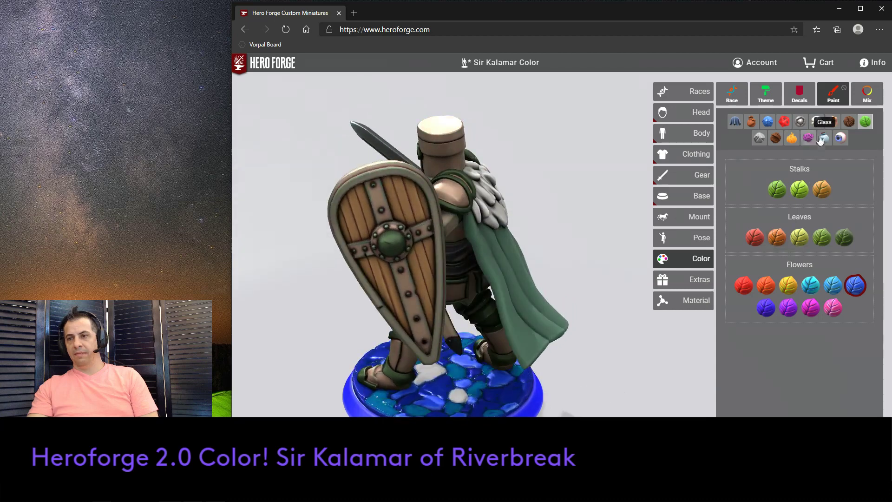
{"action": "left_click", "coordinate": [816, 122]}
{"action": "left_click", "coordinate": [811, 260]}
{"action": "left_click", "coordinate": [432, 380]}
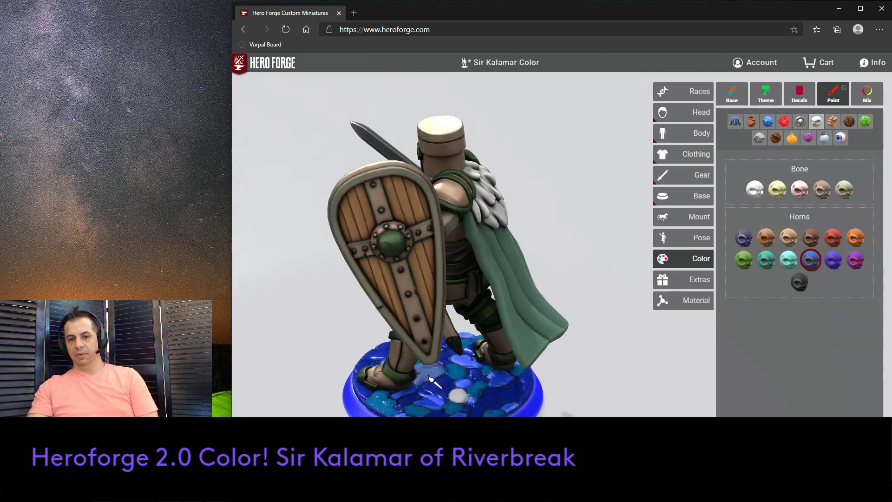
{"action": "left_click", "coordinate": [454, 396]}
{"action": "mouse_move", "coordinate": [395, 402]}
{"action": "left_mouse_down"}
{"action": "mouse_move", "coordinate": [488, 379]}
{"action": "mouse_move", "coordinate": [553, 377]}
{"action": "mouse_move", "coordinate": [593, 389]}
{"action": "mouse_move", "coordinate": [628, 415]}
{"action": "mouse_move", "coordinate": [641, 412]}
{"action": "mouse_move", "coordinate": [606, 363]}
{"action": "mouse_move", "coordinate": [629, 364]}
{"action": "mouse_move", "coordinate": [615, 372]}
{"action": "mouse_move", "coordinate": [633, 372]}
{"action": "mouse_move", "coordinate": [603, 377]}
{"action": "mouse_move", "coordinate": [643, 384]}
{"action": "mouse_move", "coordinate": [586, 365]}
{"action": "mouse_move", "coordinate": [651, 361]}
{"action": "mouse_move", "coordinate": [613, 320]}
{"action": "mouse_move", "coordinate": [620, 261]}
{"action": "mouse_move", "coordinate": [597, 305]}
{"action": "mouse_move", "coordinate": [653, 392]}
{"action": "mouse_move", "coordinate": [586, 368]}
{"action": "mouse_move", "coordinate": [625, 384]}
{"action": "mouse_move", "coordinate": [588, 386]}
{"action": "mouse_move", "coordinate": [638, 390]}
{"action": "left_mouse_up"}
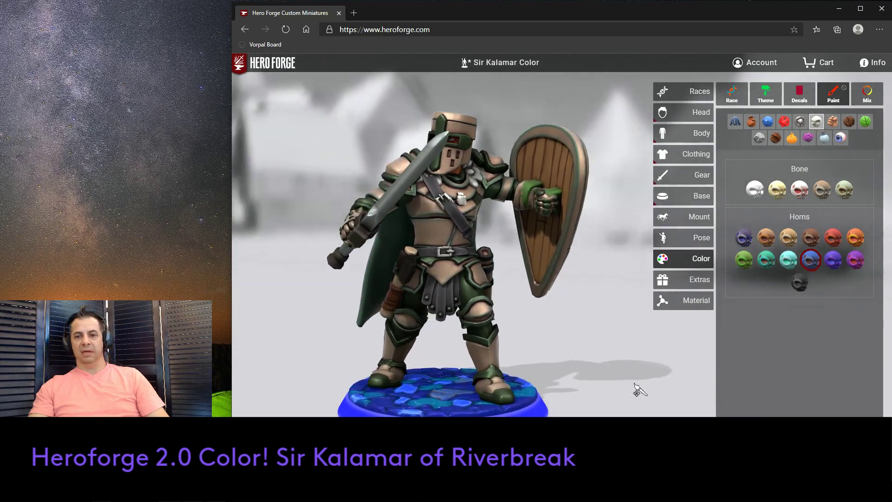
{"action": "left_click_drag", "start_coordinate": [592, 364], "coordinate": [626, 345]}
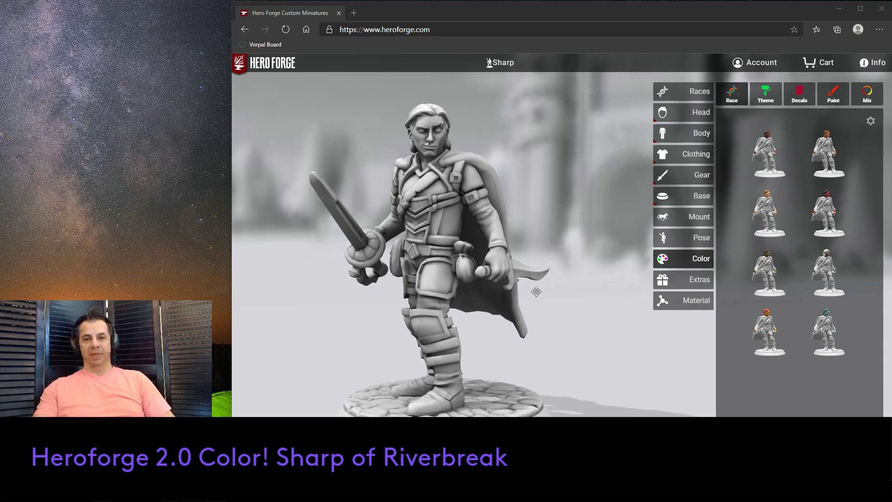
- Apply the human race color preset with tan skin and light brown hair to the Sharp miniature
{"action": "left_click_drag", "start_coordinate": [616, 309], "coordinate": [583, 225]}
{"action": "left_click_drag", "start_coordinate": [606, 190], "coordinate": [656, 175]}
{"action": "left_click_drag", "start_coordinate": [612, 157], "coordinate": [656, 171]}
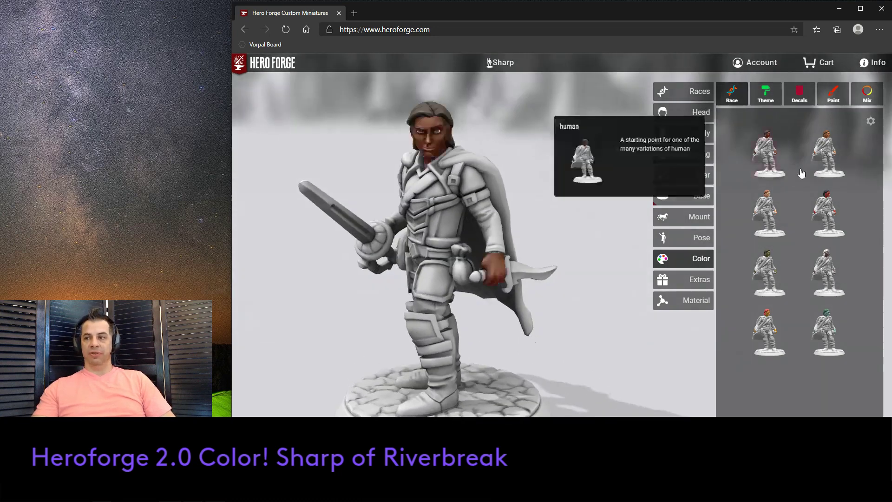
{"action": "left_click", "coordinate": [832, 156]}
{"action": "mouse_move", "coordinate": [617, 223]}
{"action": "left_mouse_down"}
{"action": "mouse_move", "coordinate": [598, 211]}
{"action": "mouse_move", "coordinate": [605, 228]}
{"action": "left_mouse_up"}
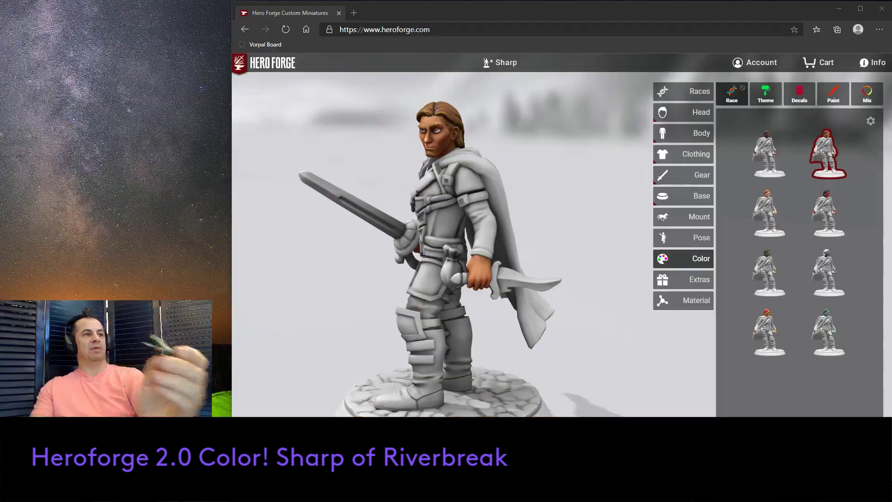
- Paint Sharp's cape with the green cloth color from the Darks group
{"action": "left_click_drag", "start_coordinate": [644, 229], "coordinate": [558, 233]}
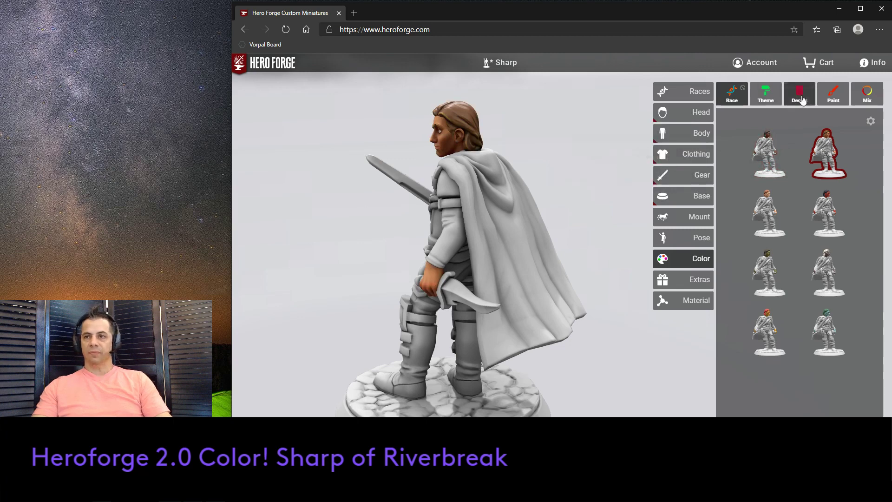
{"action": "left_click", "coordinate": [833, 93]}
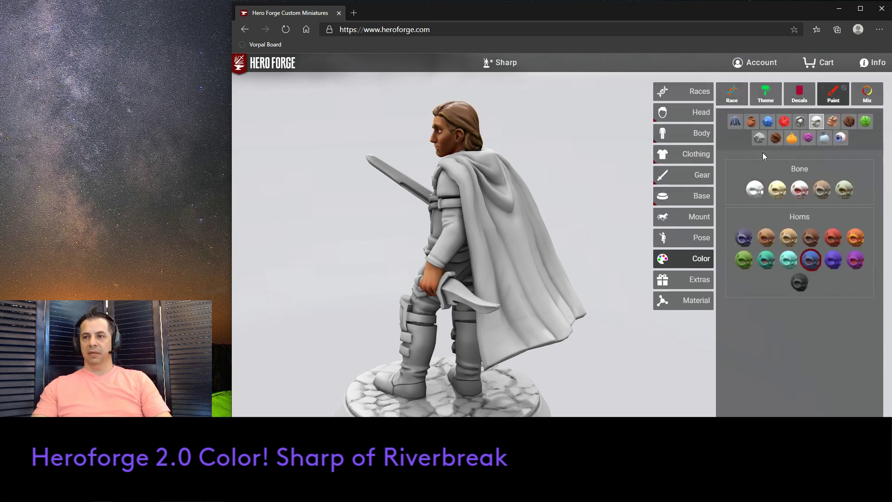
{"action": "left_click", "coordinate": [735, 122]}
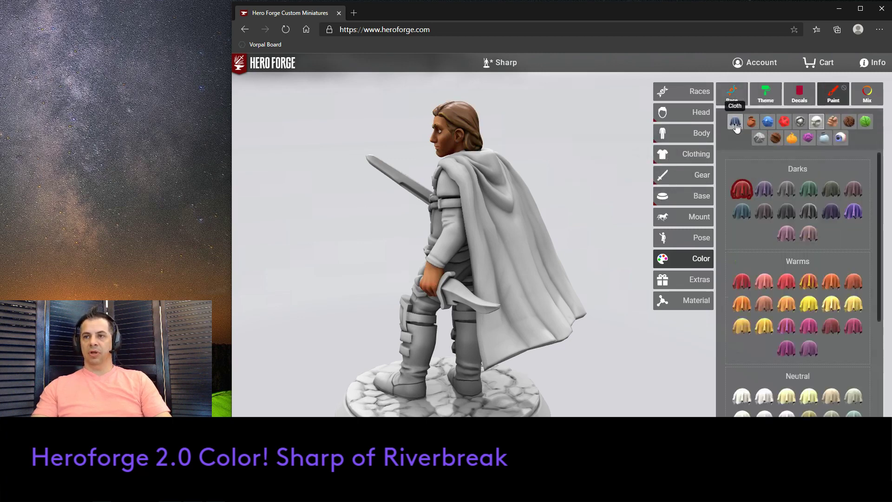
{"action": "left_click", "coordinate": [812, 193]}
{"action": "left_click", "coordinate": [540, 270]}
- Paint Sharp's trousers and thigh guards with the Rogue Black dyed leather color
{"action": "left_click_drag", "start_coordinate": [627, 217], "coordinate": [618, 254]}
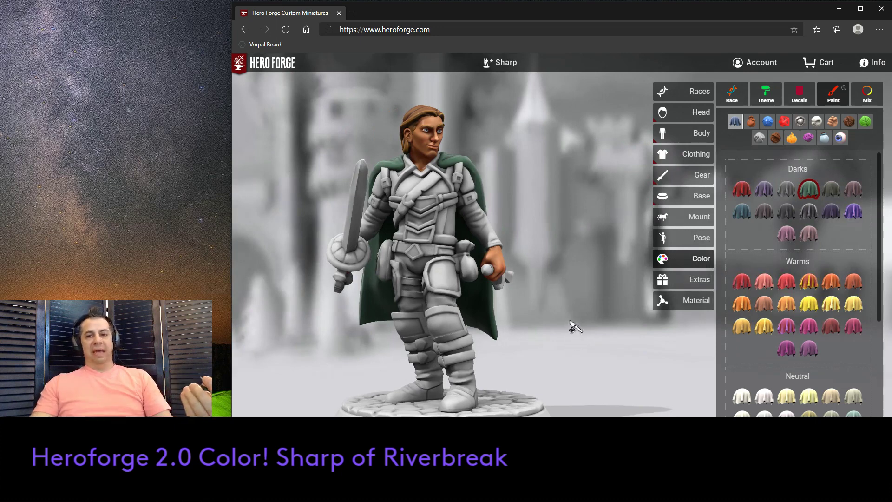
{"action": "left_click_drag", "start_coordinate": [571, 342], "coordinate": [589, 328]}
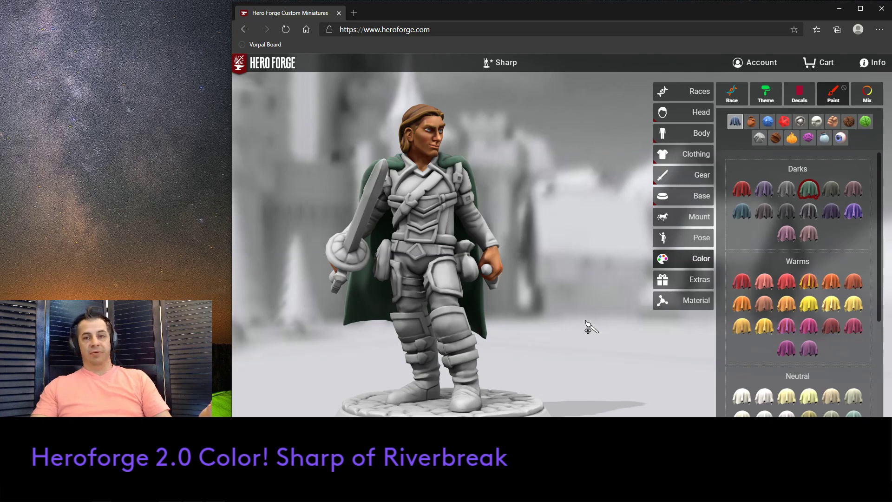
{"action": "left_click_drag", "start_coordinate": [580, 316], "coordinate": [612, 294]}
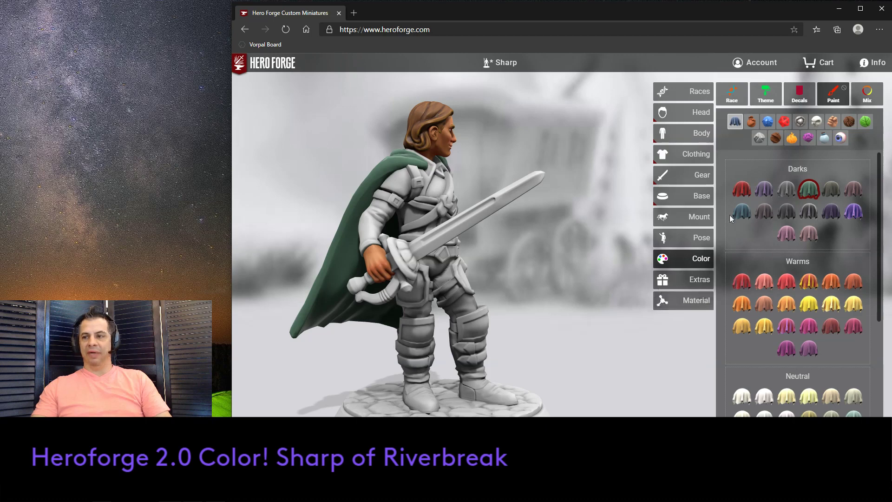
{"action": "left_click", "coordinate": [748, 122]}
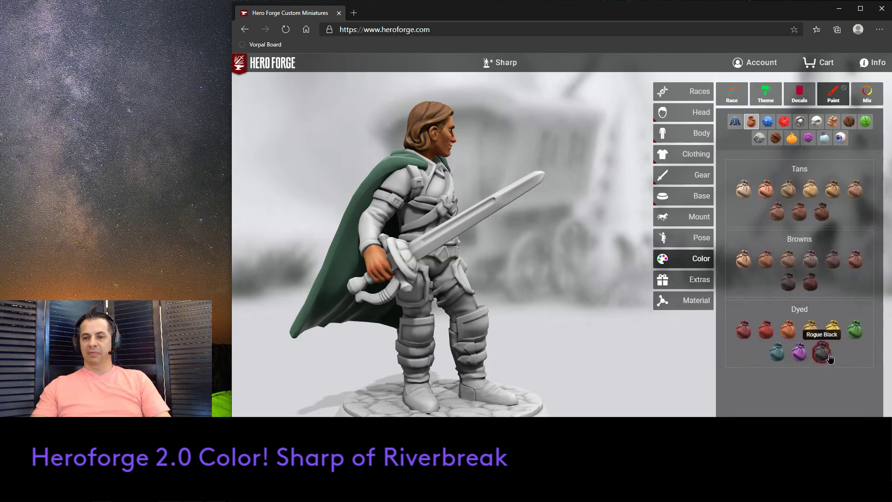
{"action": "left_click_drag", "start_coordinate": [614, 305], "coordinate": [540, 316]}
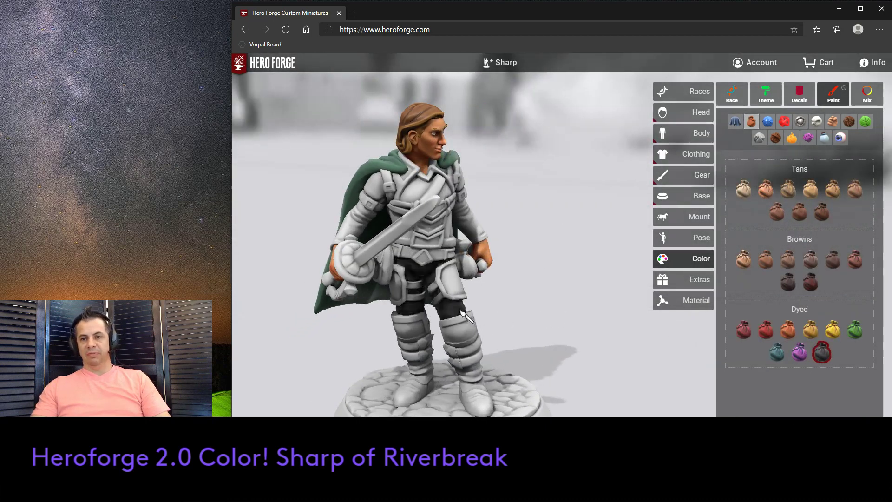
{"action": "left_click", "coordinate": [462, 287]}
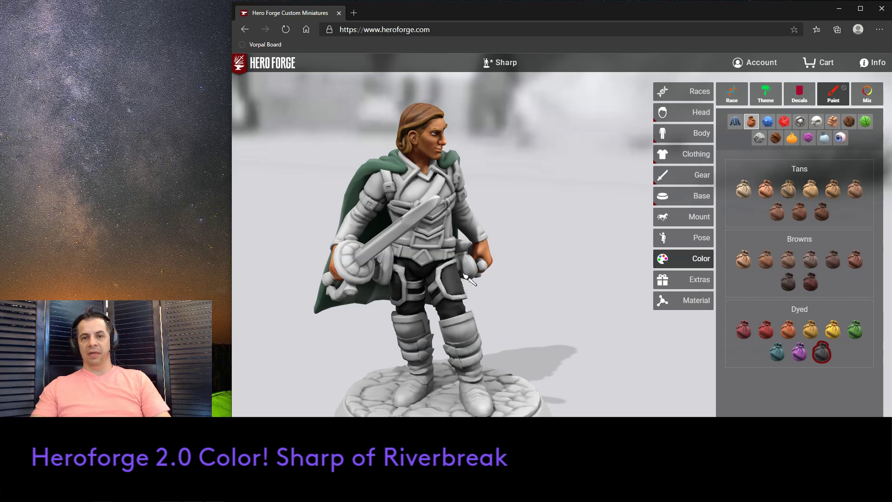
- Paint Sharp's chest armor, sleeves and belt with the Rogue Black leather color
{"action": "left_click", "coordinate": [439, 230]}
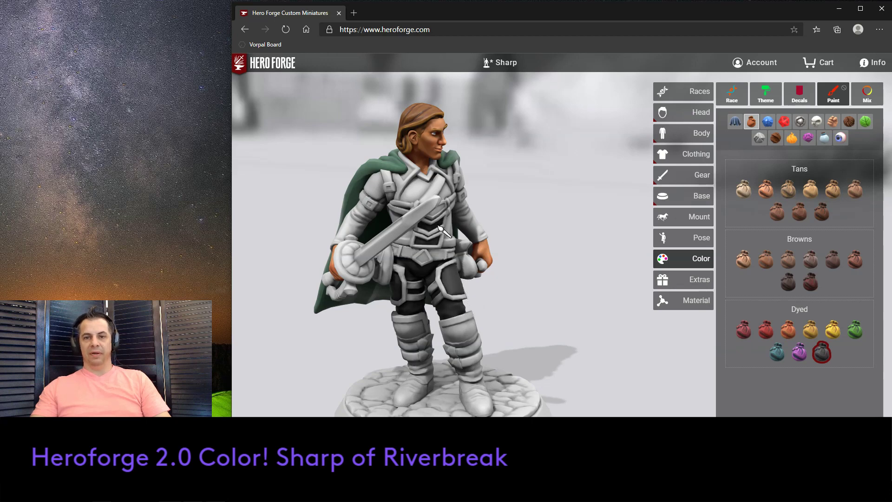
{"action": "left_click", "coordinate": [449, 202]}
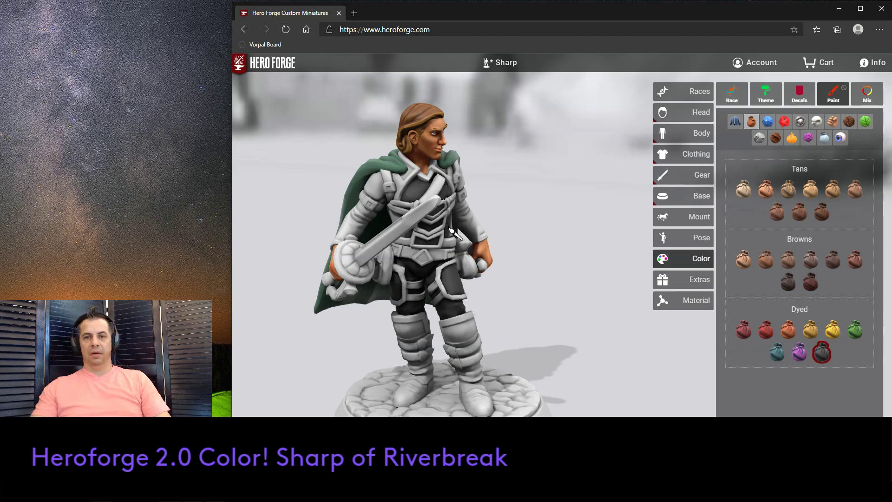
{"action": "left_click_drag", "start_coordinate": [460, 234], "coordinate": [510, 251]}
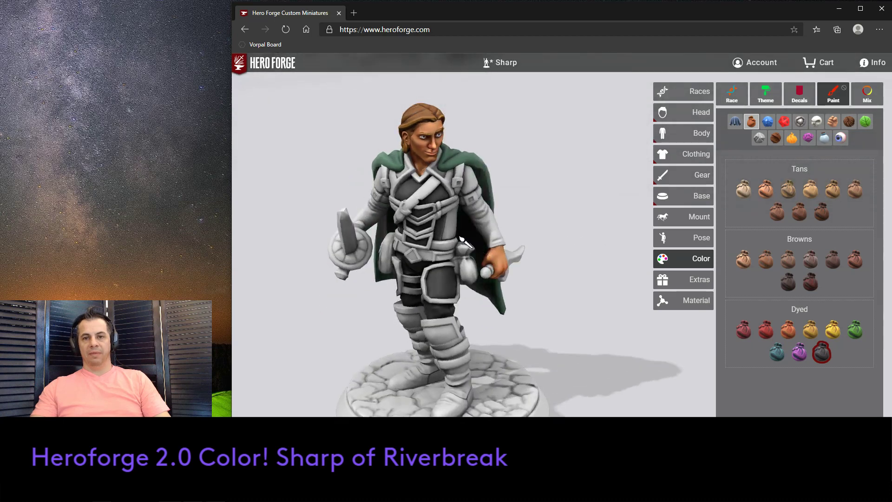
{"action": "left_click", "coordinate": [497, 242]}
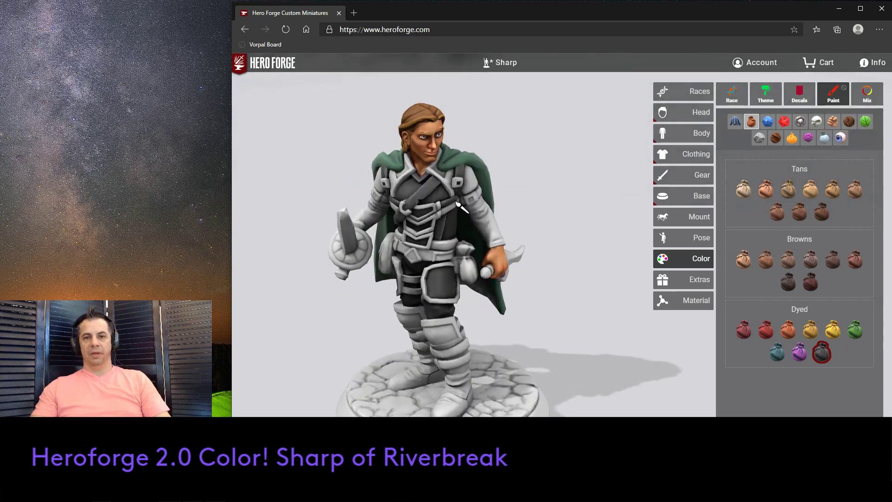
{"action": "left_click_drag", "start_coordinate": [523, 226], "coordinate": [540, 186]}
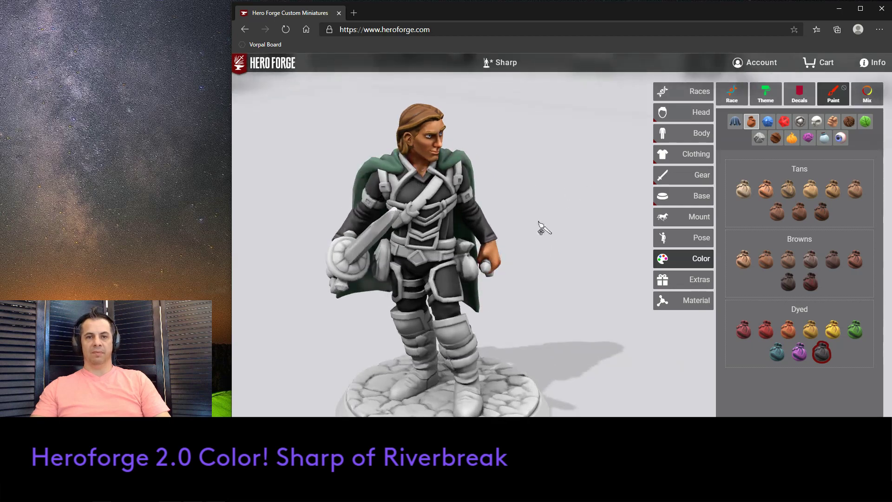
{"action": "left_click_drag", "start_coordinate": [529, 199], "coordinate": [549, 248]}
{"action": "left_click_drag", "start_coordinate": [599, 273], "coordinate": [570, 279]}
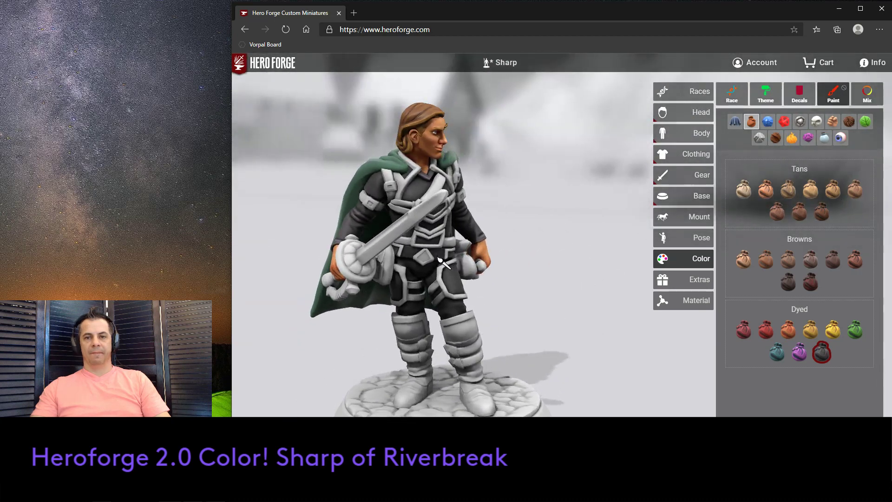
- Paint the panels of both shin guards, the lower legs and both boots with Rogue Black leather
{"action": "left_click_drag", "start_coordinate": [433, 262], "coordinate": [481, 327]}
{"action": "left_click", "coordinate": [481, 327]}
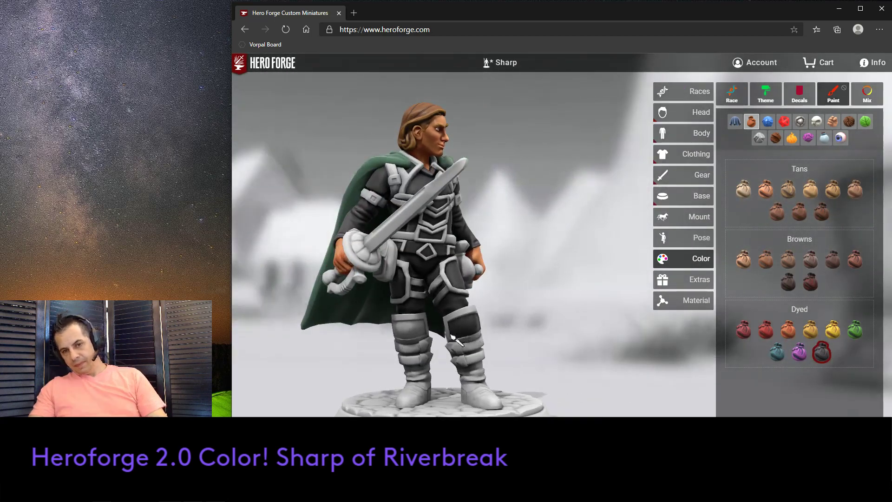
{"action": "left_click", "coordinate": [412, 335]}
{"action": "left_click", "coordinate": [415, 349]}
{"action": "left_click", "coordinate": [413, 358]}
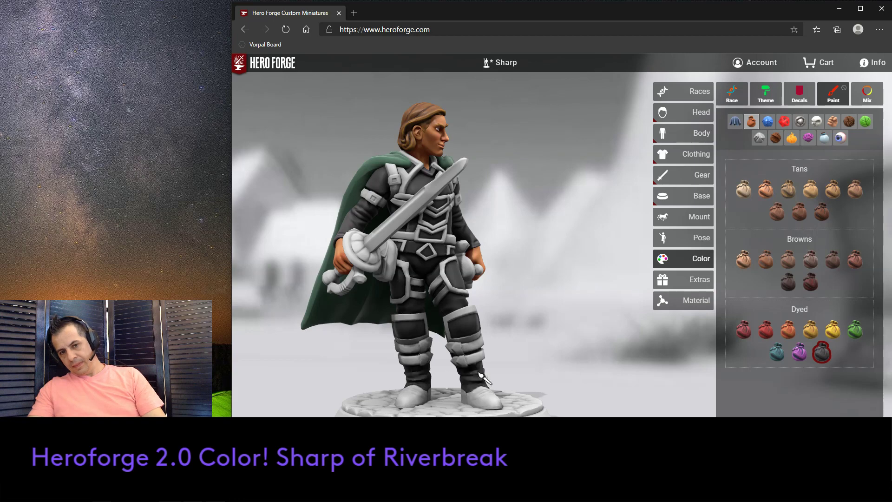
{"action": "right_click_drag", "start_coordinate": [498, 376], "coordinate": [474, 398]}
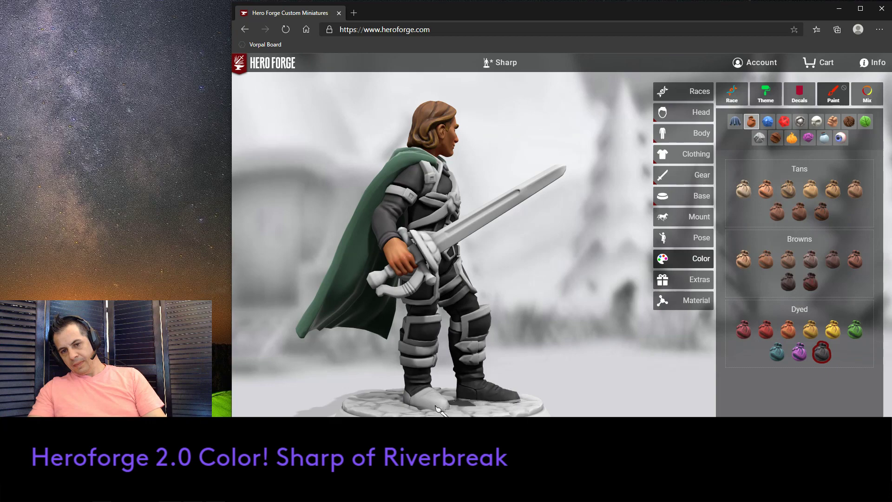
{"action": "mouse_move", "coordinate": [437, 401]}
{"action": "right_mouse_down"}
{"action": "mouse_move", "coordinate": [612, 341]}
{"action": "mouse_move", "coordinate": [534, 342]}
{"action": "mouse_move", "coordinate": [542, 335]}
{"action": "mouse_move", "coordinate": [623, 359]}
{"action": "mouse_move", "coordinate": [559, 372]}
{"action": "mouse_move", "coordinate": [583, 369]}
{"action": "mouse_move", "coordinate": [525, 299]}
{"action": "mouse_move", "coordinate": [629, 297]}
{"action": "mouse_move", "coordinate": [612, 225]}
{"action": "mouse_move", "coordinate": [568, 185]}
{"action": "mouse_move", "coordinate": [588, 166]}
{"action": "mouse_move", "coordinate": [623, 170]}
{"action": "mouse_move", "coordinate": [609, 167]}
{"action": "mouse_move", "coordinate": [567, 218]}
{"action": "mouse_move", "coordinate": [576, 221]}
{"action": "right_mouse_up"}
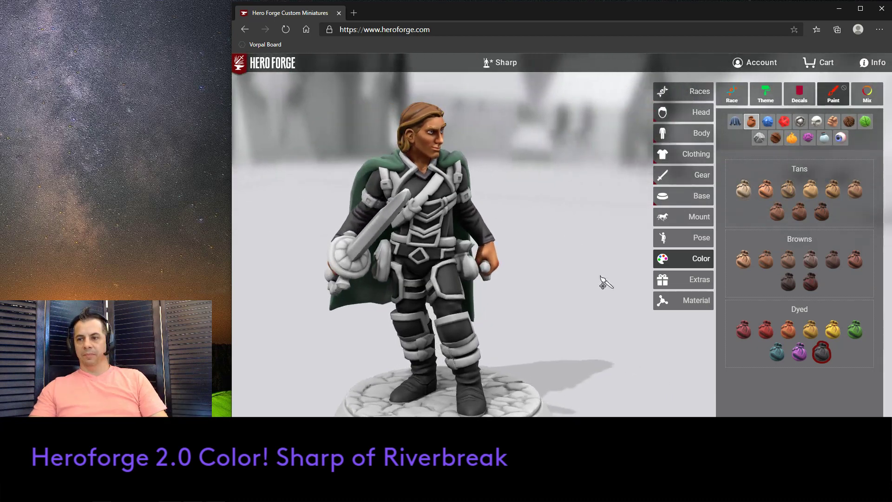
- Paint Sharp's chest and shoulder straps and hip pouches with the dark reddish leather color from the Browns group
{"action": "mouse_move", "coordinate": [611, 248]}
{"action": "right_mouse_down"}
{"action": "mouse_move", "coordinate": [594, 250]}
{"action": "mouse_move", "coordinate": [611, 261]}
{"action": "mouse_move", "coordinate": [613, 243]}
{"action": "mouse_move", "coordinate": [583, 245]}
{"action": "right_mouse_up"}
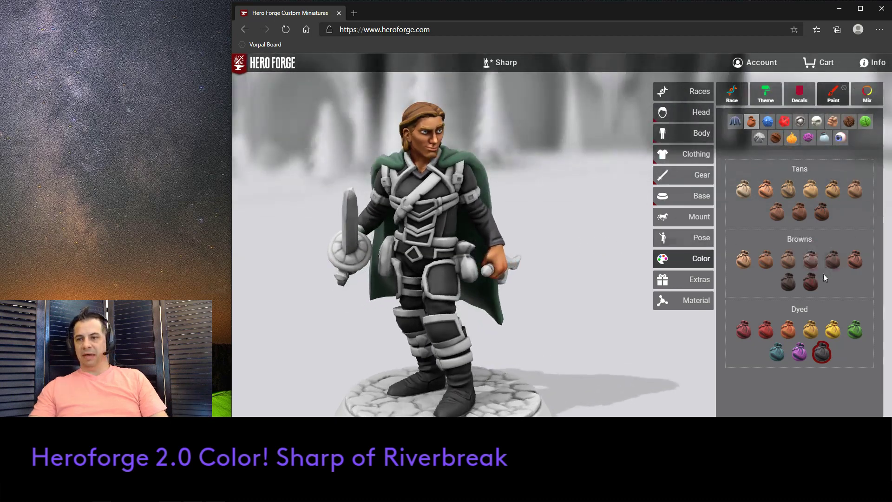
{"action": "left_click", "coordinate": [811, 284]}
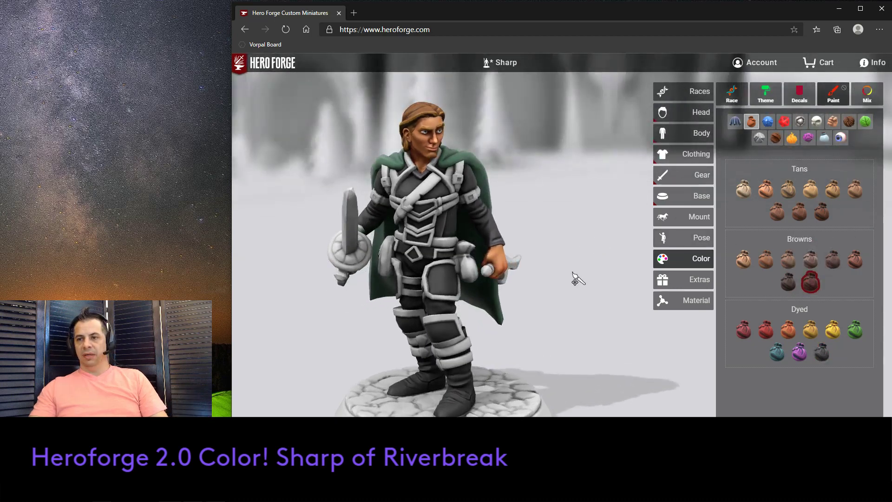
{"action": "left_click", "coordinate": [431, 195]}
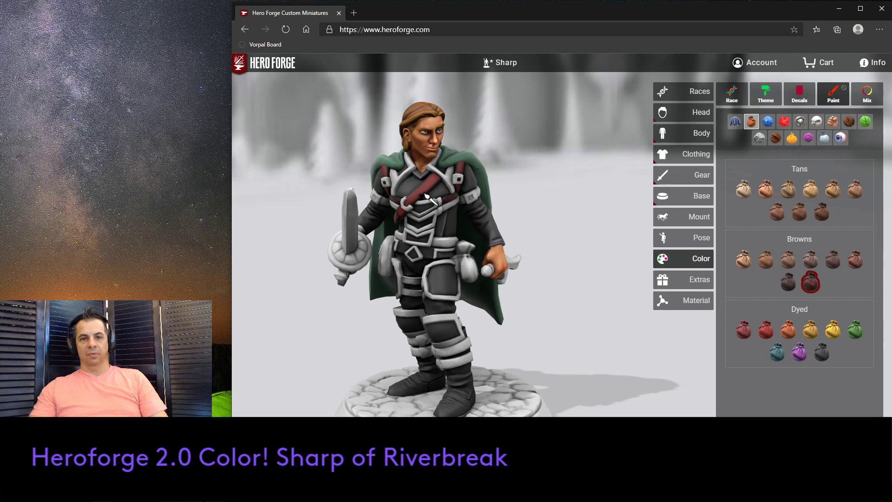
{"action": "left_click", "coordinate": [467, 263]}
{"action": "left_click_drag", "start_coordinate": [596, 303], "coordinate": [476, 291]}
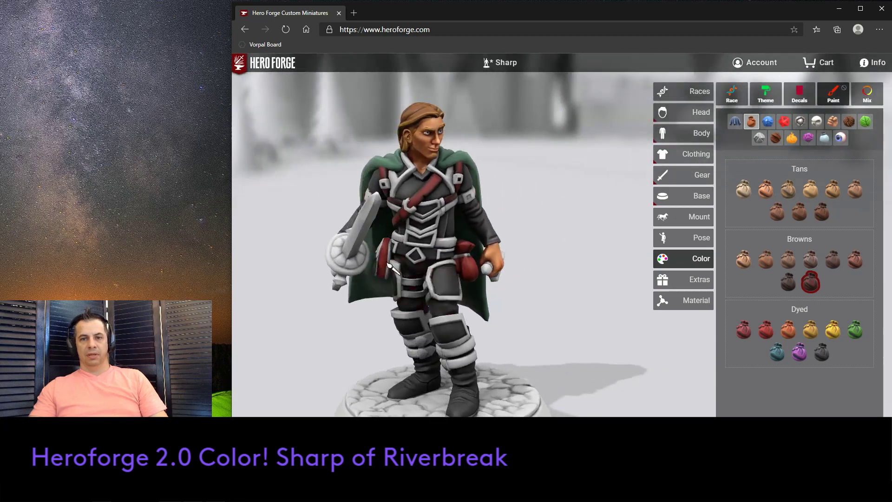
{"action": "left_click_drag", "start_coordinate": [556, 308], "coordinate": [638, 307]}
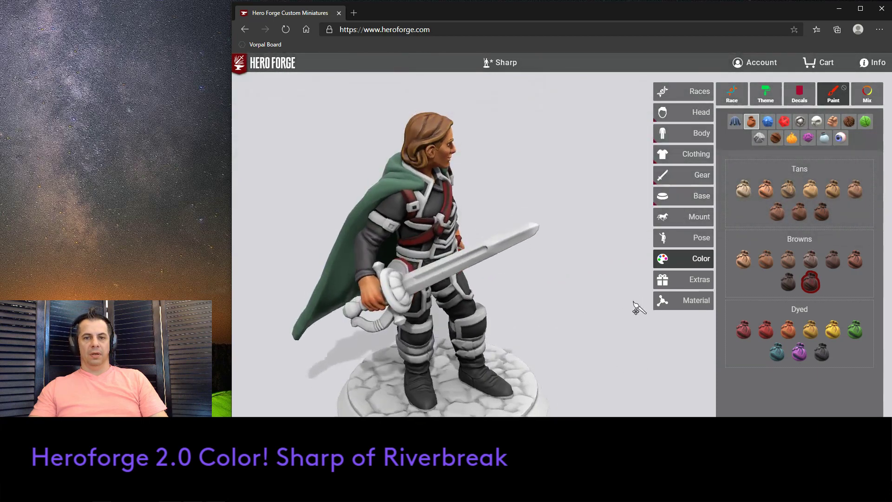
- Paint the trim of Sharp's collar, chest armor, belt, thigh guards and shin guards with the dark reddish leather from the Browns group
{"action": "left_click_drag", "start_coordinate": [580, 314], "coordinate": [530, 284]}
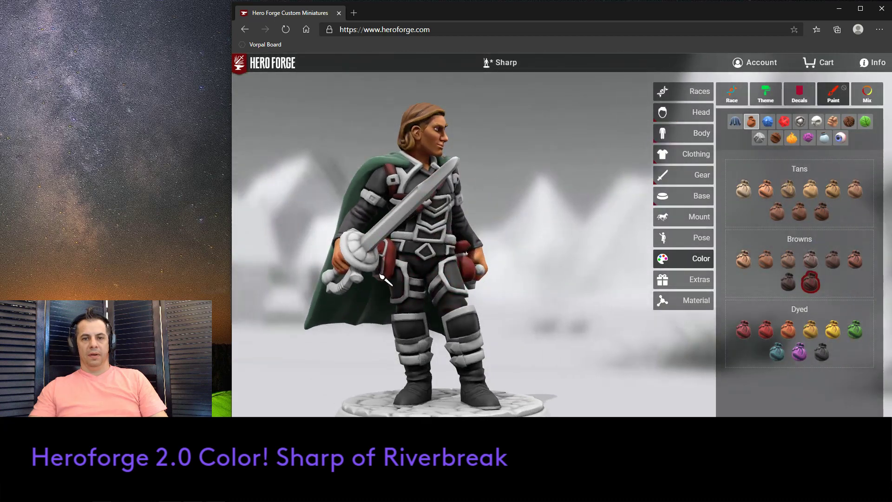
{"action": "left_click_drag", "start_coordinate": [539, 287], "coordinate": [516, 295]}
{"action": "left_click_drag", "start_coordinate": [566, 309], "coordinate": [550, 307]}
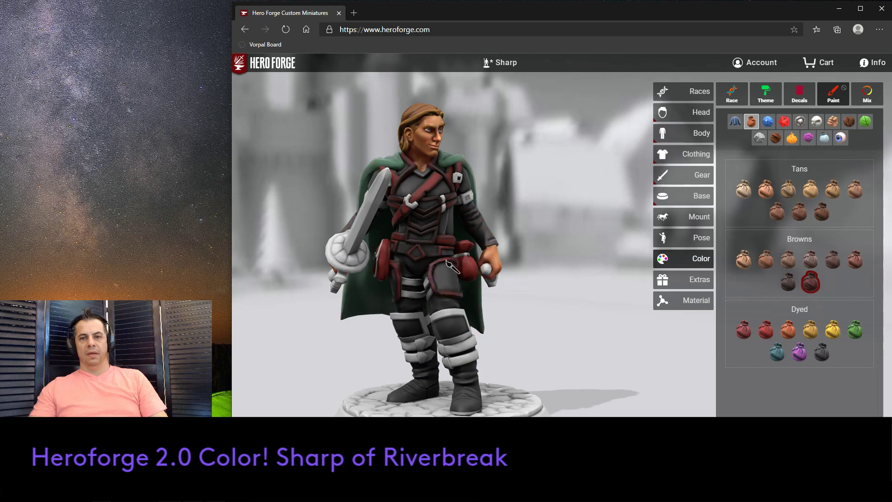
{"action": "left_click_drag", "start_coordinate": [563, 274], "coordinate": [539, 299]}
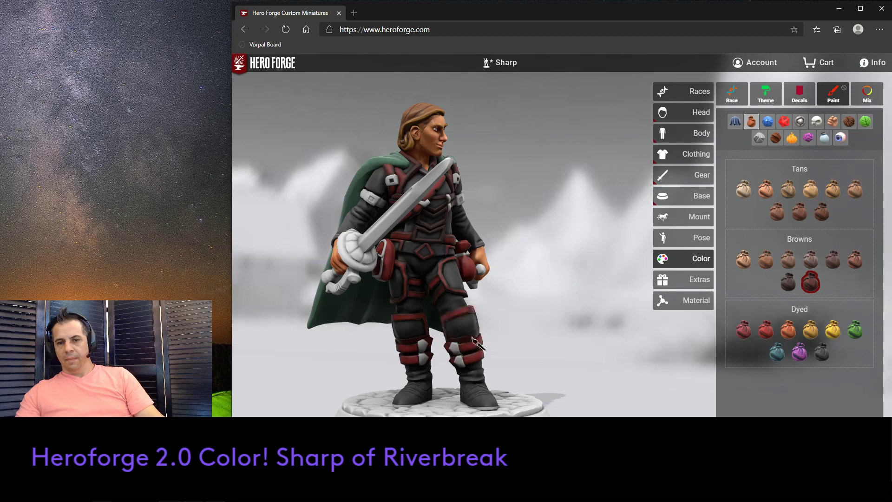
{"action": "left_click_drag", "start_coordinate": [566, 346], "coordinate": [547, 367]}
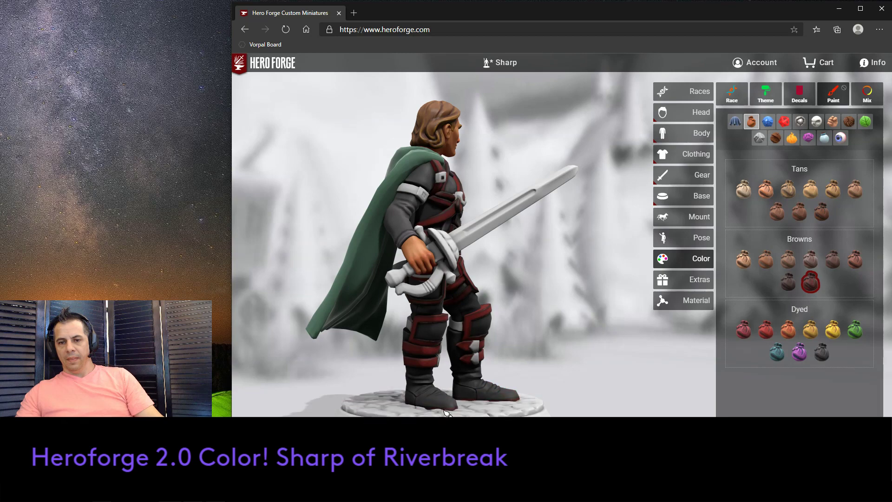
- Paint the straps around both of Sharp's upper arms with the same dark reddish leather color
{"action": "left_click_drag", "start_coordinate": [597, 353], "coordinate": [538, 353]}
{"action": "left_click_drag", "start_coordinate": [609, 359], "coordinate": [559, 359]}
{"action": "left_click_drag", "start_coordinate": [553, 327], "coordinate": [526, 334]}
{"action": "left_click_drag", "start_coordinate": [620, 304], "coordinate": [577, 312]}
{"action": "left_click", "coordinate": [492, 207]}
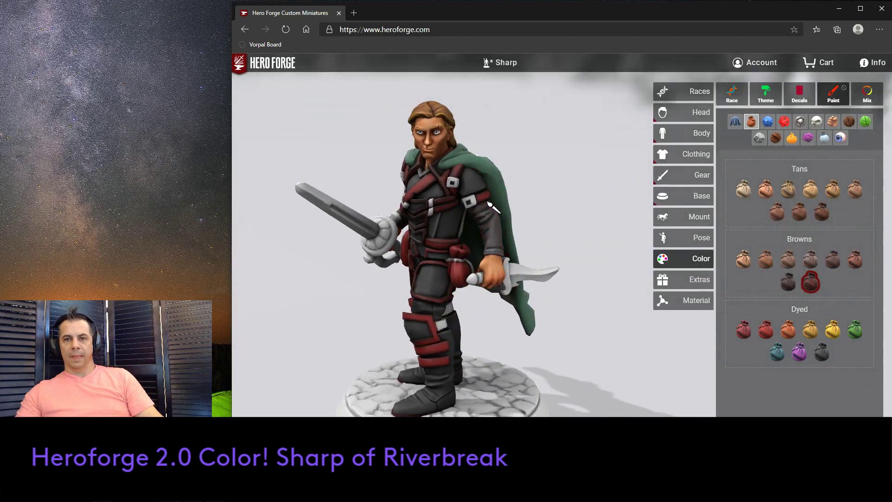
{"action": "left_click_drag", "start_coordinate": [572, 351], "coordinate": [555, 308]}
{"action": "left_click_drag", "start_coordinate": [617, 333], "coordinate": [560, 335]}
- Repaint Sharp's hip pouches on both sides with the Rogue Black dyed leather color
{"action": "left_click", "coordinate": [822, 354]}
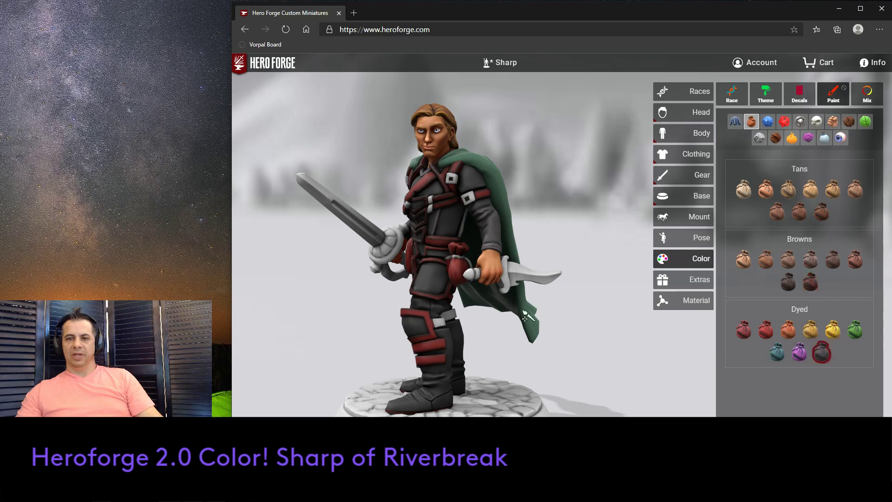
{"action": "left_click_drag", "start_coordinate": [633, 354], "coordinate": [384, 300]}
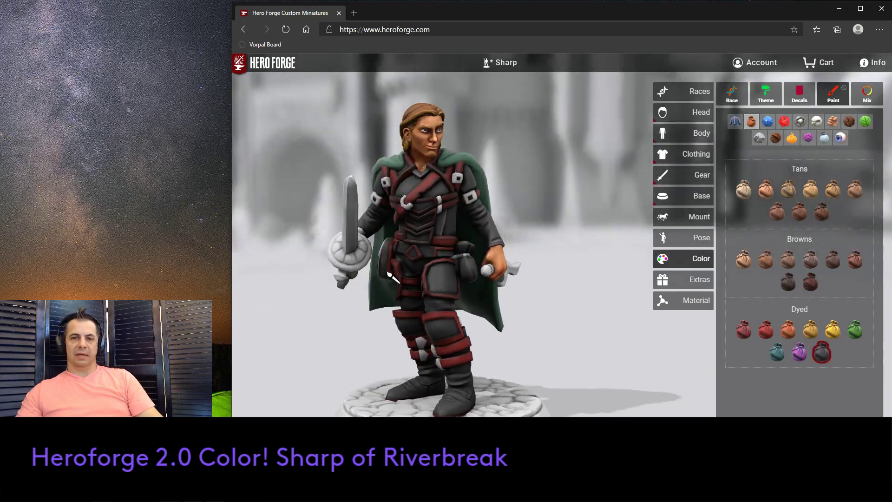
{"action": "left_click_drag", "start_coordinate": [392, 277], "coordinate": [653, 298]}
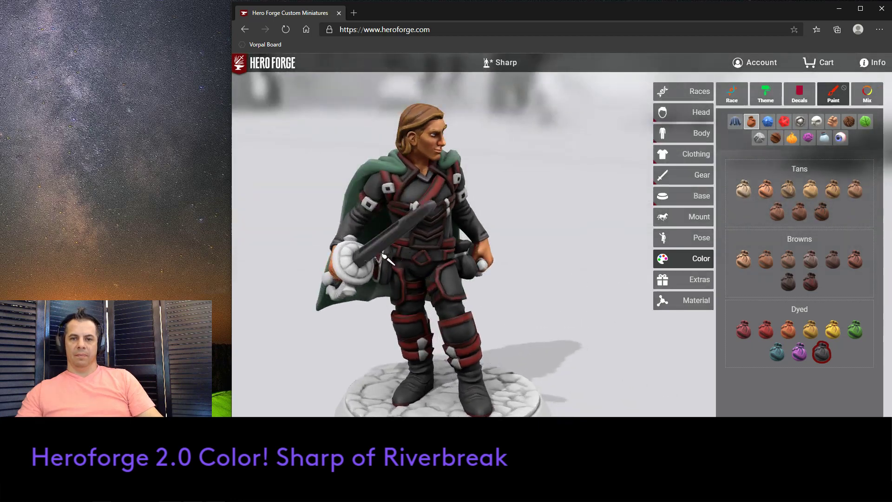
{"action": "left_click_drag", "start_coordinate": [559, 261], "coordinate": [378, 258]}
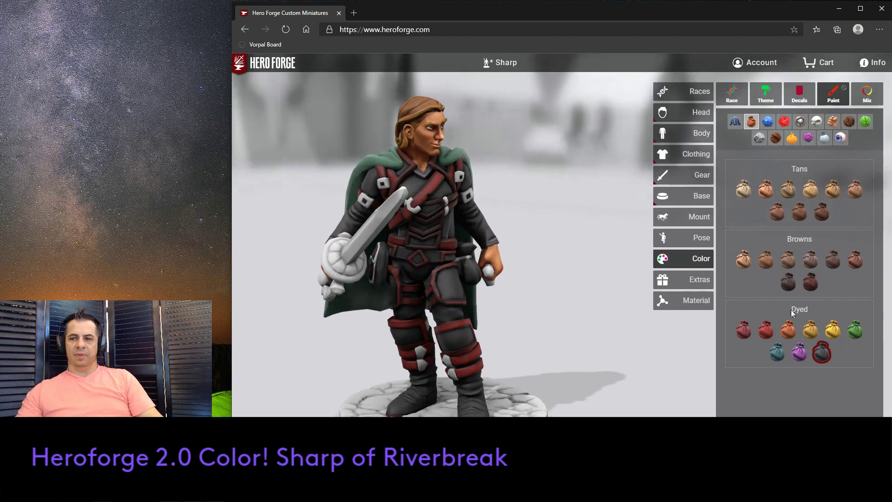
- Paint the remaining pouch trim and the straps behind the shin guards with the dark reddish leather from the Browns group
{"action": "left_click", "coordinate": [766, 330]}
{"action": "left_click", "coordinate": [810, 282]}
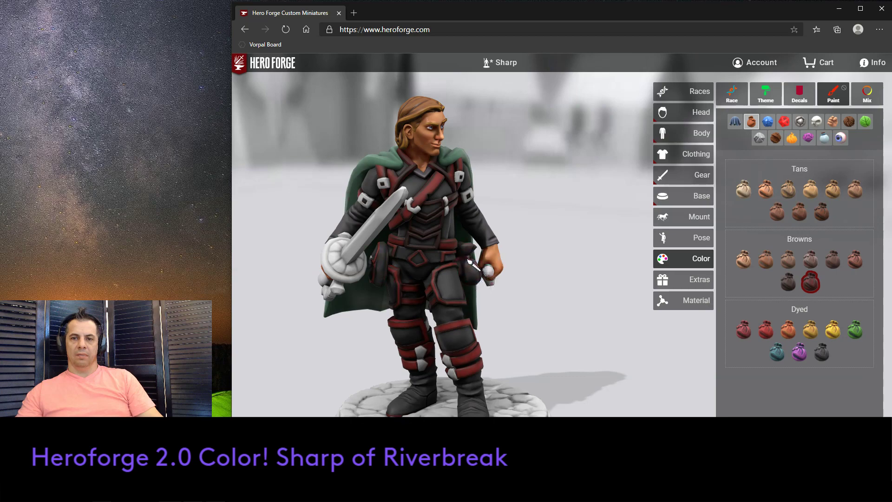
{"action": "left_click_drag", "start_coordinate": [621, 277], "coordinate": [513, 364]}
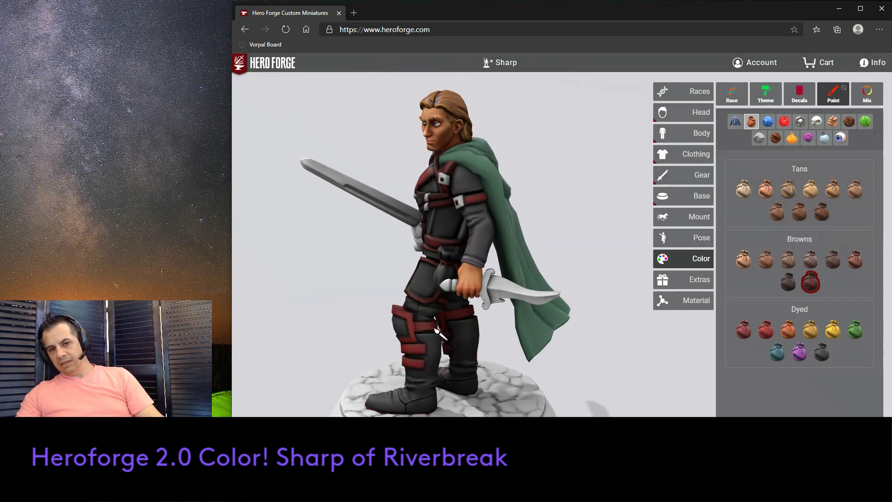
{"action": "left_click_drag", "start_coordinate": [558, 393], "coordinate": [618, 358]}
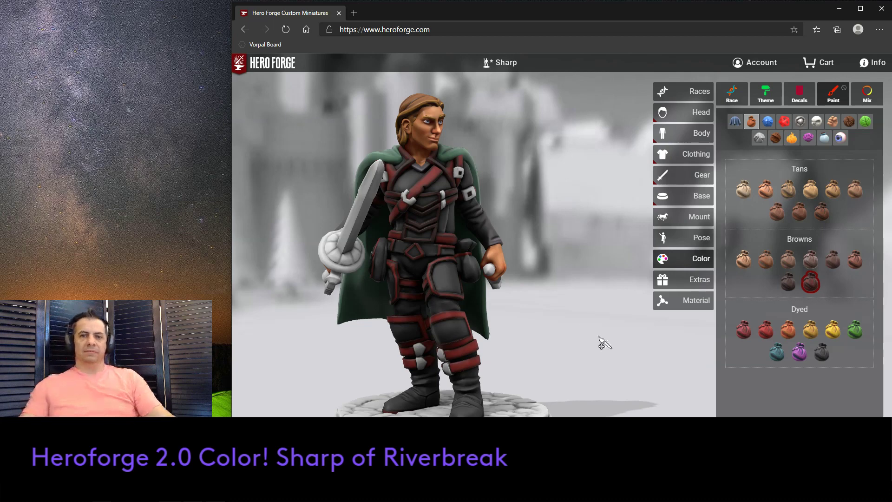
{"action": "mouse_move", "coordinate": [590, 279]}
{"action": "left_mouse_down"}
{"action": "mouse_move", "coordinate": [618, 299]}
{"action": "mouse_move", "coordinate": [622, 258]}
{"action": "mouse_move", "coordinate": [591, 258]}
{"action": "mouse_move", "coordinate": [618, 279]}
{"action": "mouse_move", "coordinate": [596, 291]}
{"action": "left_mouse_up"}
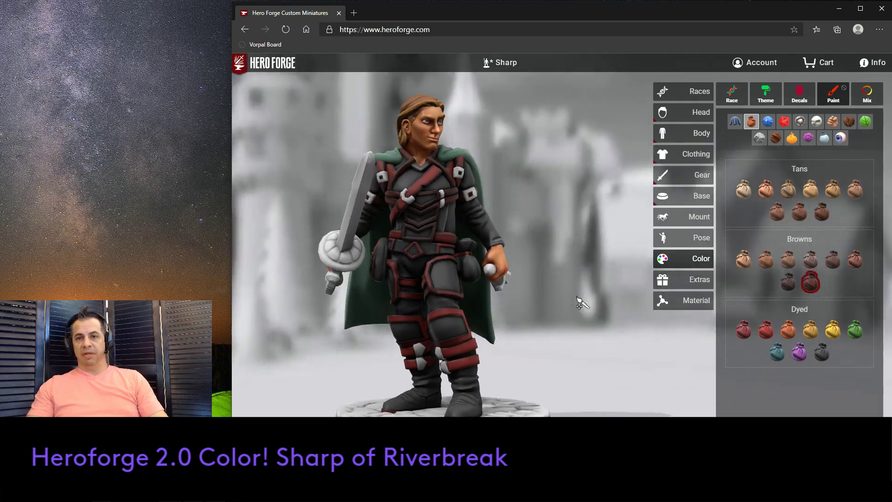
- Paint the buckles on Sharp's upper arm and shoulder straps with the dark green metal from the metals' Dark group
{"action": "left_click", "coordinate": [800, 121]}
{"action": "scroll", "coordinate": [797, 262], "scroll_direction": "down", "scroll_amount": 3}
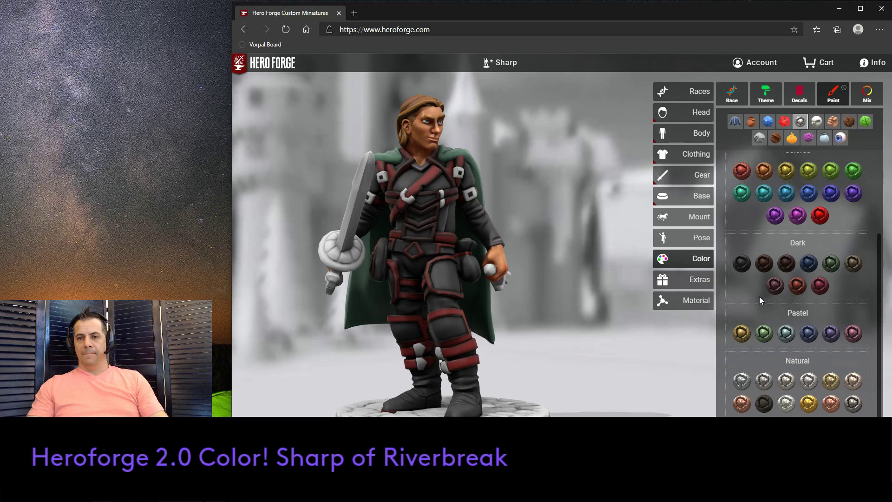
{"action": "left_click", "coordinate": [764, 332]}
{"action": "left_click", "coordinate": [474, 196]}
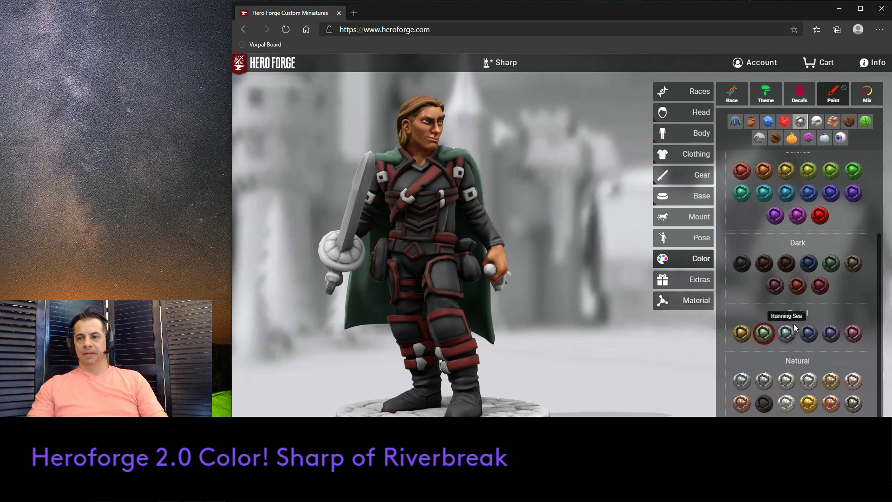
{"action": "left_click", "coordinate": [831, 263]}
{"action": "left_click", "coordinate": [475, 194]}
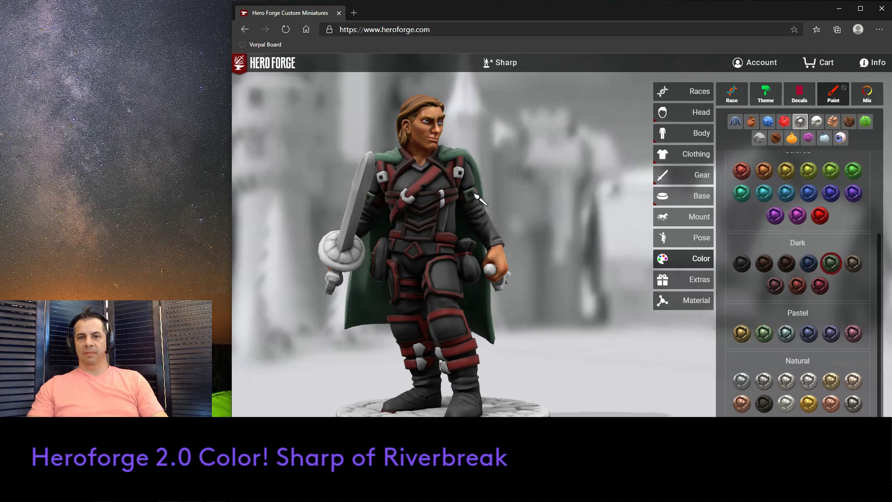
{"action": "left_click", "coordinate": [460, 176]}
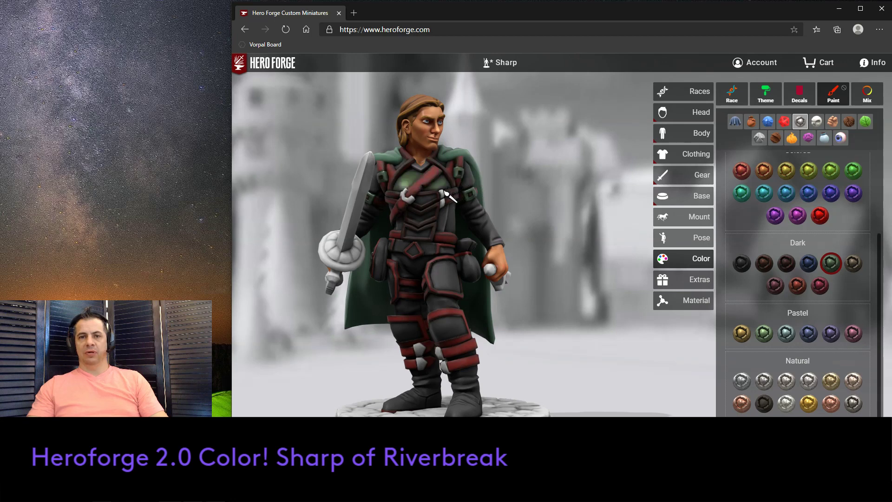
- Paint the chest strap buckles and the shin guard buckles with the same dark green metal
{"action": "left_click", "coordinate": [409, 204]}
{"action": "left_click_drag", "start_coordinate": [595, 264], "coordinate": [597, 293]}
{"action": "left_click", "coordinate": [428, 355]}
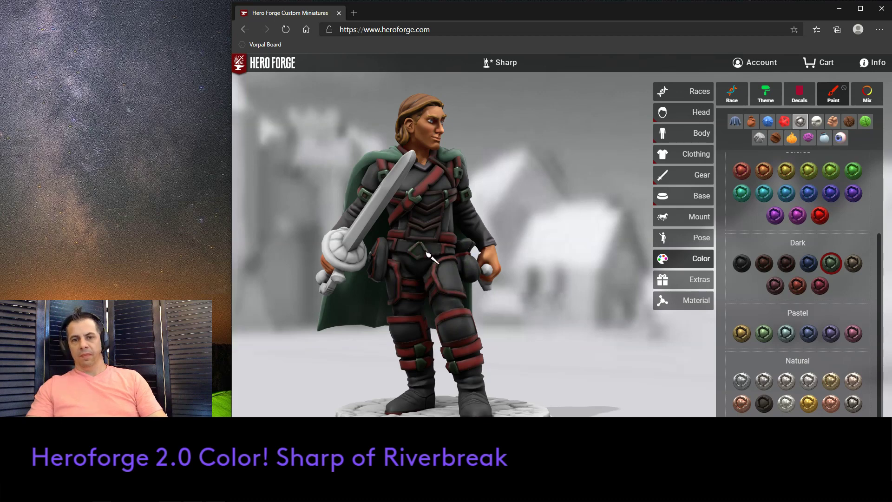
{"action": "left_click_drag", "start_coordinate": [552, 309], "coordinate": [596, 340]}
{"action": "left_click_drag", "start_coordinate": [510, 299], "coordinate": [546, 305]}
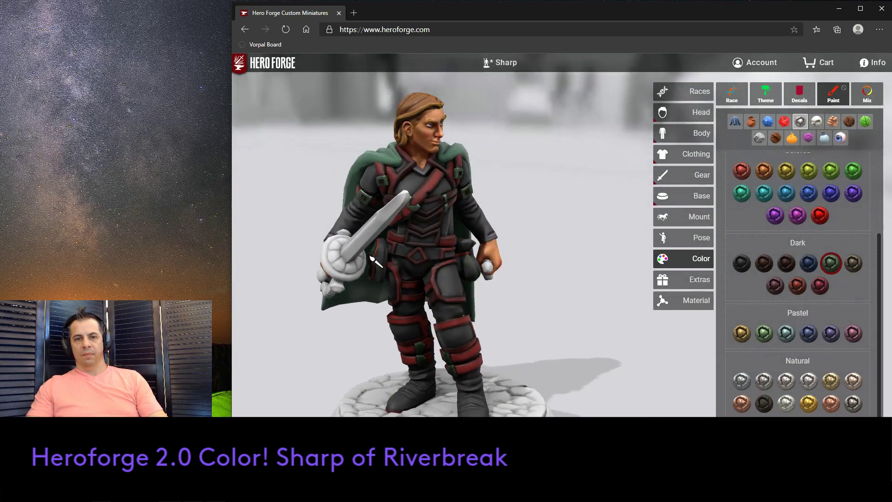
{"action": "left_click_drag", "start_coordinate": [541, 296], "coordinate": [623, 343]}
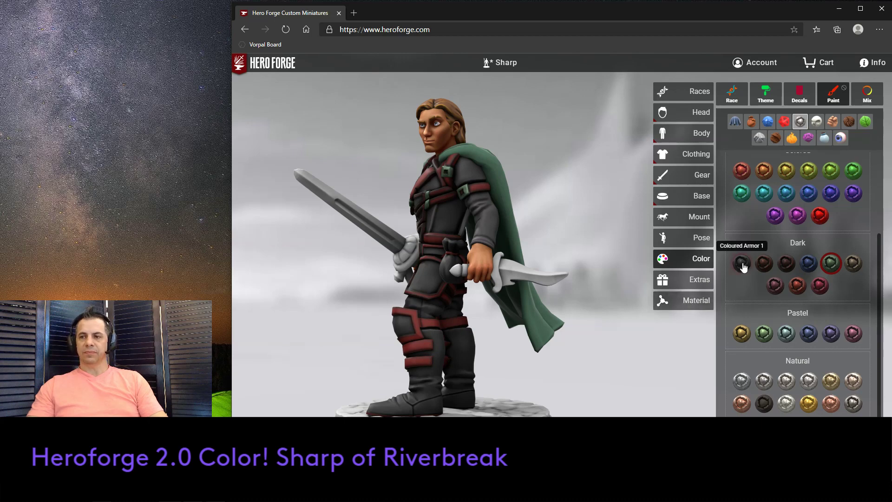
- Paint the dagger's blade and pommel with the black metal color from the Natural group
{"action": "left_click", "coordinate": [764, 402]}
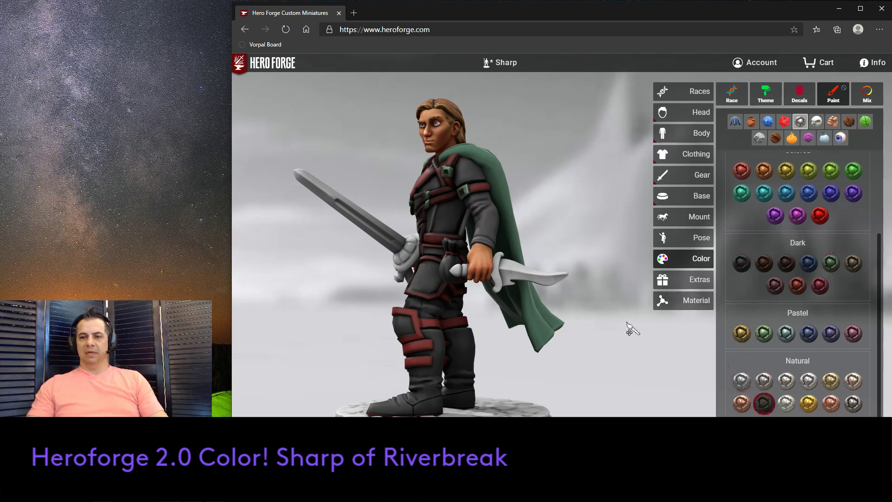
{"action": "left_click", "coordinate": [557, 285]}
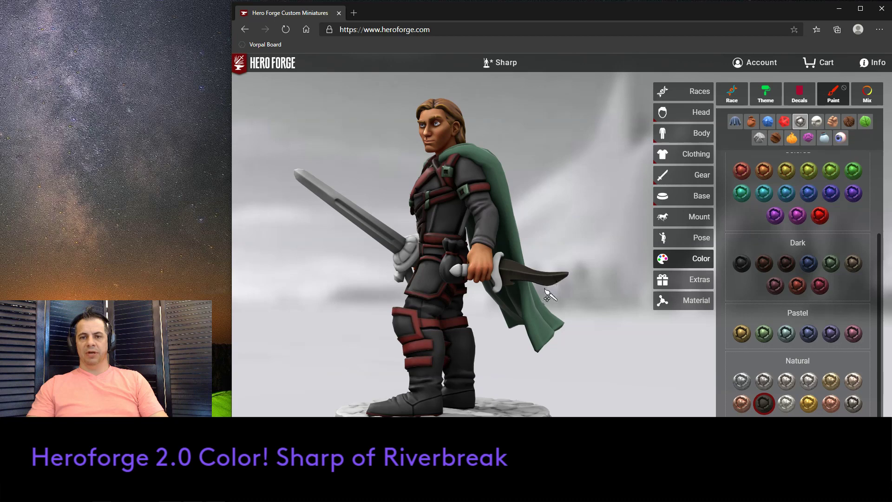
{"action": "left_click", "coordinate": [481, 276]}
{"action": "key", "text": "ctrl+z"}
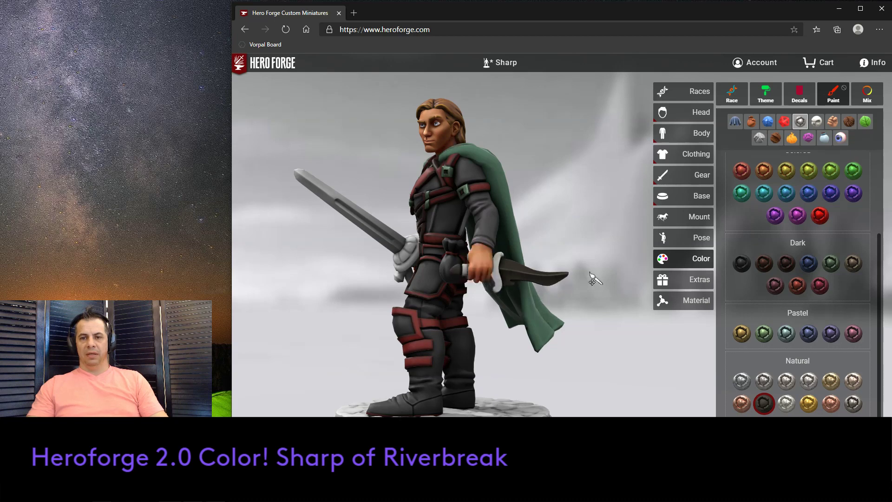
{"action": "left_click_drag", "start_coordinate": [606, 247], "coordinate": [623, 251]}
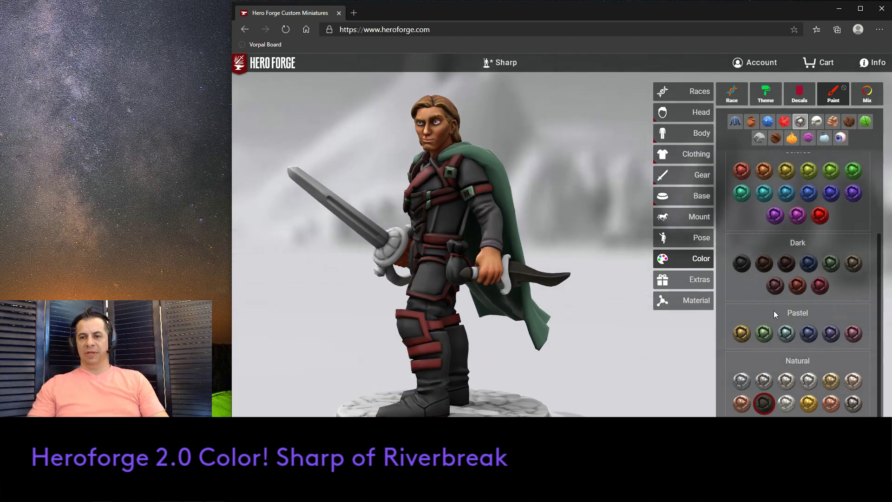
- Try the Coloured Armor 9 dark metal on the dagger's crossguard and grip
{"action": "scroll", "coordinate": [773, 313], "scroll_direction": "up", "scroll_amount": 3}
{"action": "scroll", "coordinate": [780, 311], "scroll_direction": "down", "scroll_amount": 3}
{"action": "left_click", "coordinate": [820, 285]}
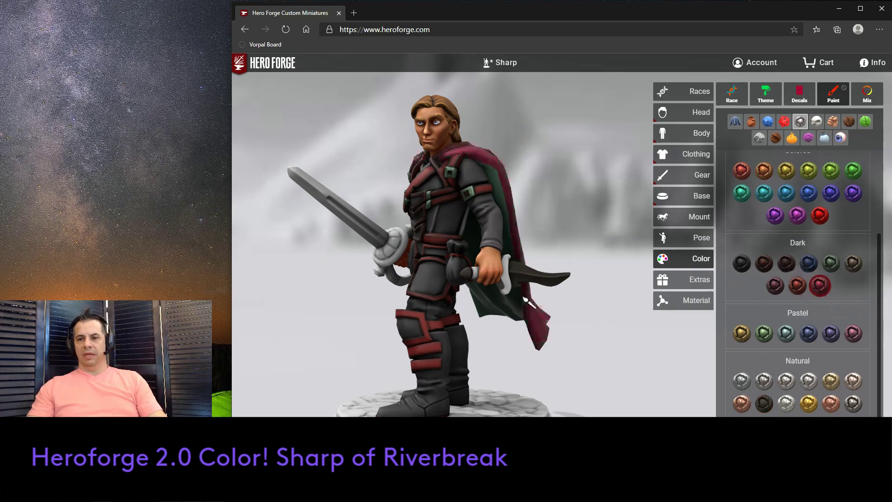
{"action": "left_click", "coordinate": [507, 294]}
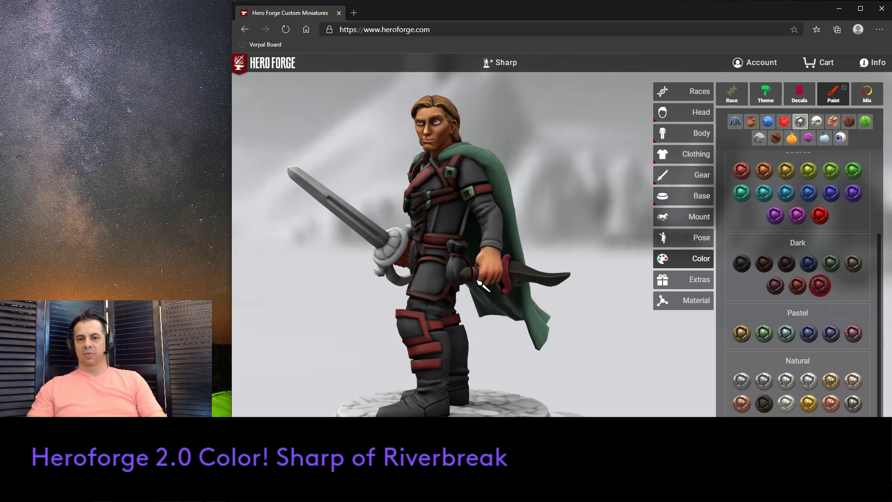
{"action": "left_click_drag", "start_coordinate": [641, 324], "coordinate": [592, 285]}
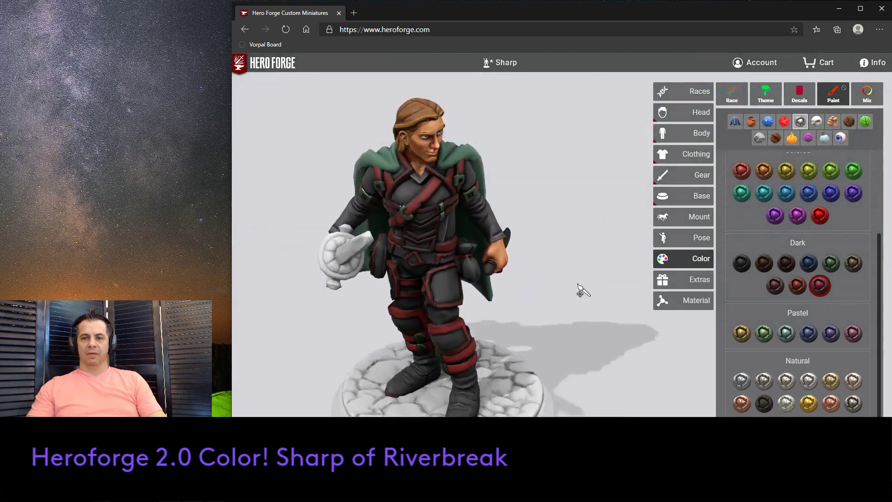
{"action": "left_click_drag", "start_coordinate": [523, 303], "coordinate": [517, 347]}
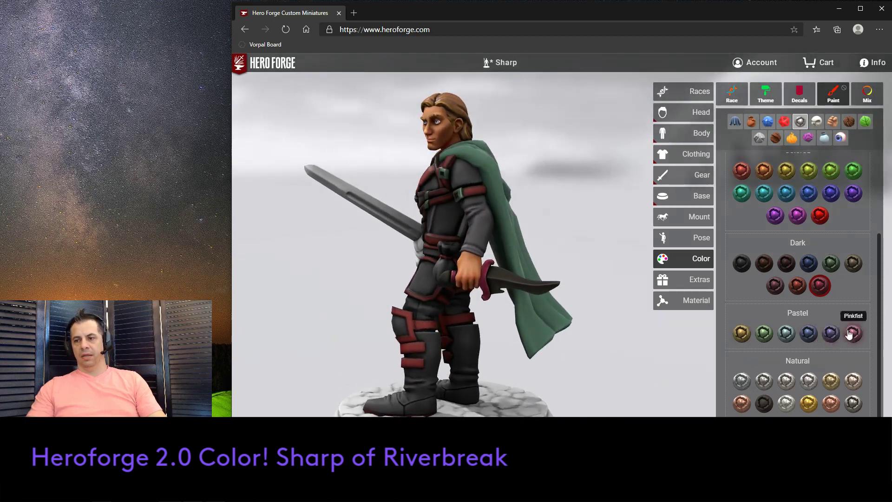
- Repaint the dagger's crossguard and grip with the dark red metal just before Coloured Armor 9 in the Dark group
{"action": "left_click", "coordinate": [853, 334]}
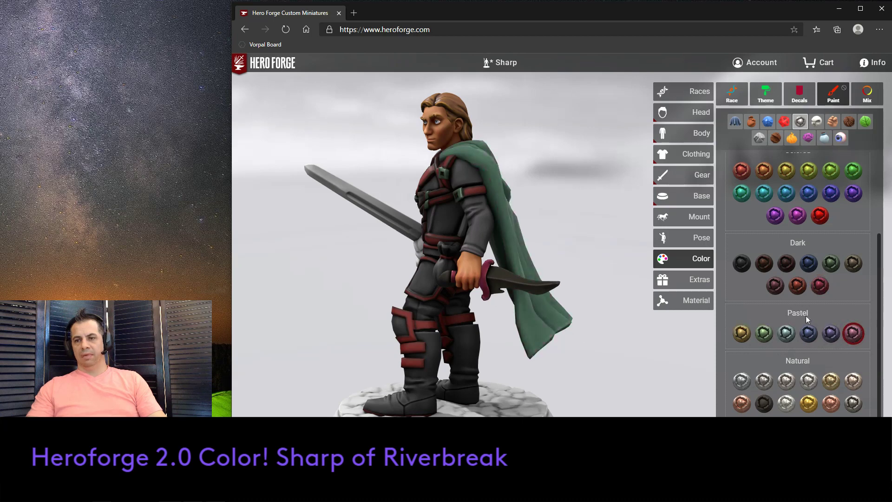
{"action": "left_click", "coordinate": [798, 286]}
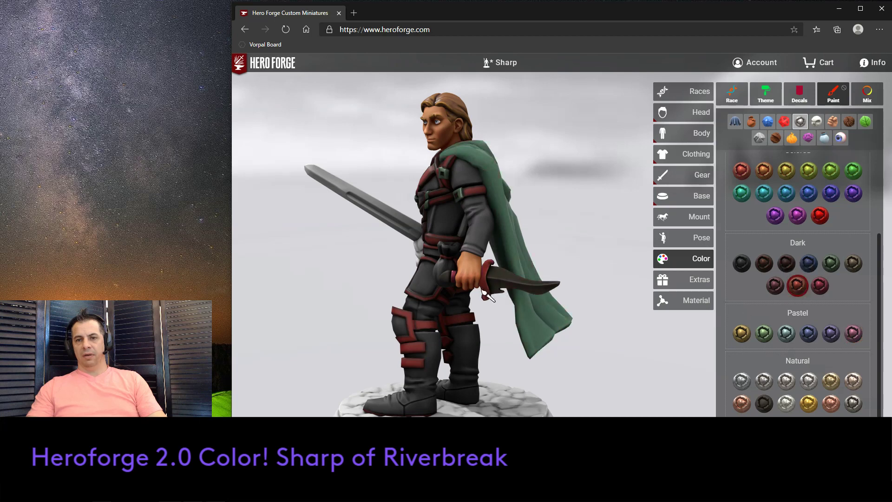
{"action": "left_click_drag", "start_coordinate": [512, 333], "coordinate": [567, 365]}
{"action": "left_click_drag", "start_coordinate": [526, 326], "coordinate": [503, 273]}
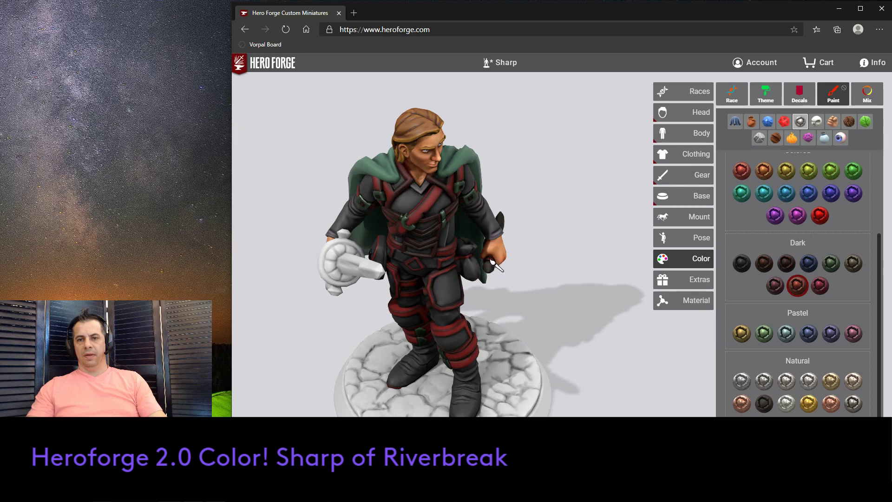
- Paint the sword's blade with the black metal color from the Natural group
{"action": "left_click_drag", "start_coordinate": [562, 298], "coordinate": [590, 309]}
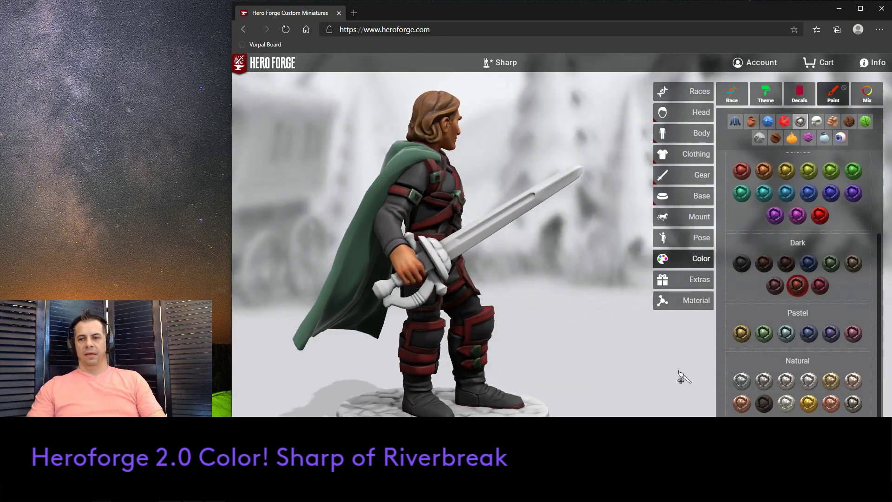
{"action": "left_click", "coordinate": [763, 401]}
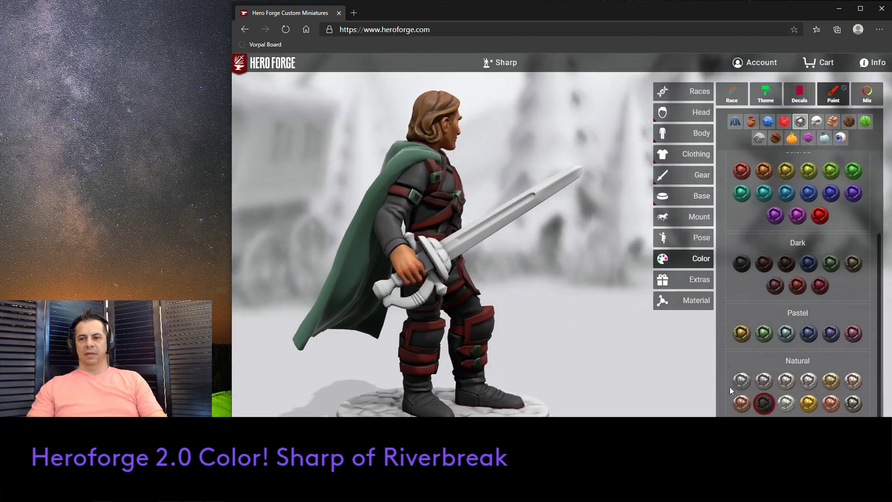
{"action": "left_click", "coordinate": [513, 227]}
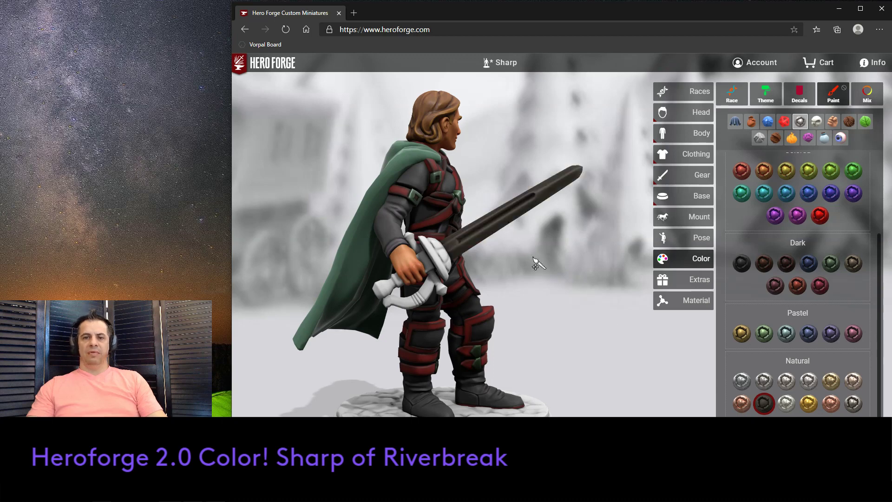
- Paint the shell of the sword's hand guard with the dark red metal just before Coloured Armor 9 in the Dark group
{"action": "left_click_drag", "start_coordinate": [588, 294], "coordinate": [531, 293]}
{"action": "left_click", "coordinate": [797, 286]}
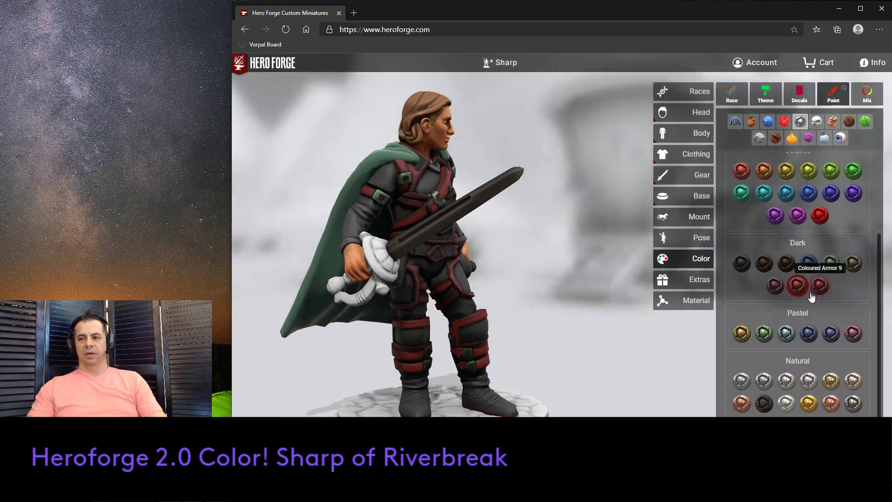
{"action": "left_click", "coordinate": [399, 271]}
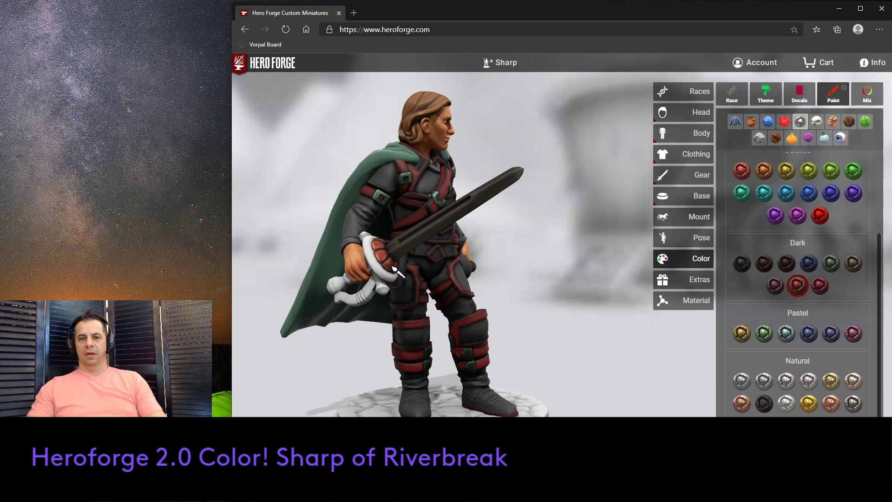
{"action": "left_click_drag", "start_coordinate": [568, 302], "coordinate": [609, 302]}
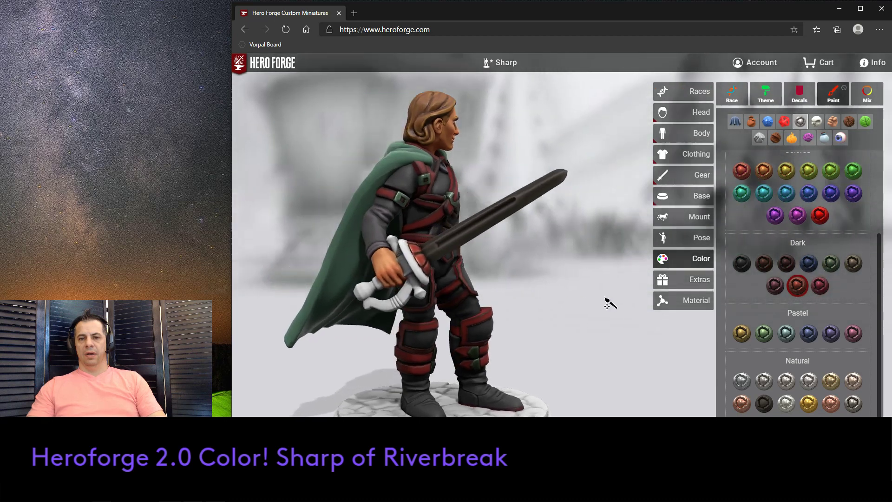
- Paint the rim and curved knuckle bow of the sword's hand guard with the black metal color from the Natural group
{"action": "left_click", "coordinate": [764, 403]}
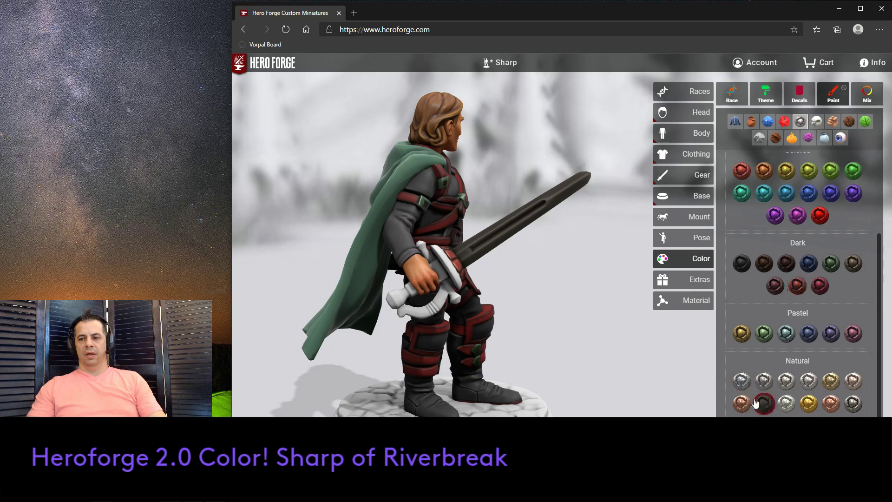
{"action": "left_click", "coordinate": [463, 288]}
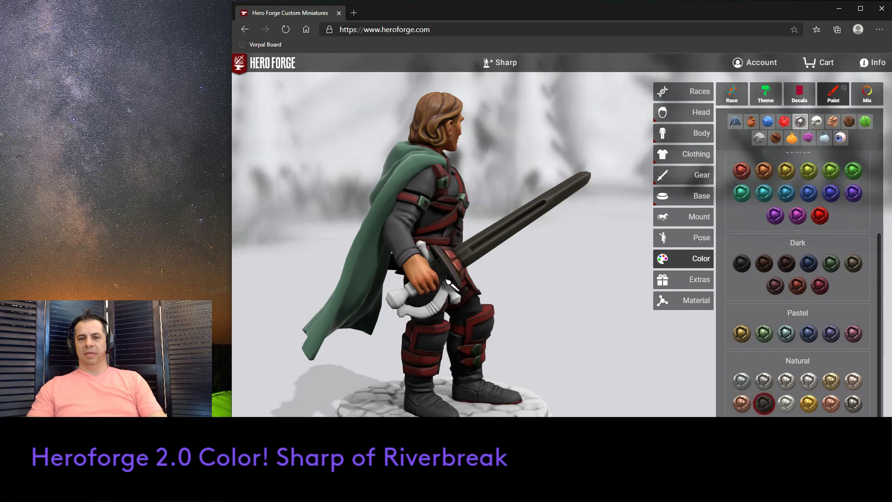
{"action": "mouse_move", "coordinate": [599, 294]}
{"action": "left_mouse_down"}
{"action": "mouse_move", "coordinate": [578, 285]}
{"action": "mouse_move", "coordinate": [604, 292]}
{"action": "mouse_move", "coordinate": [605, 283]}
{"action": "left_mouse_up"}
{"action": "left_click", "coordinate": [469, 268]}
{"action": "left_click", "coordinate": [470, 283]}
{"action": "left_click", "coordinate": [470, 295]}
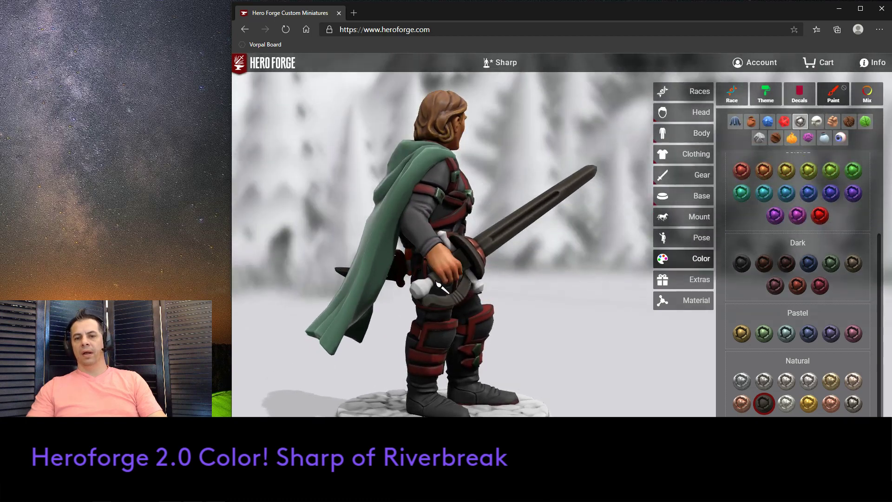
- Paint the remaining white hilt parts, including the pommel, with the dark red metal just before Coloured Armor 9
{"action": "left_click", "coordinate": [798, 285]}
{"action": "left_click", "coordinate": [459, 291]}
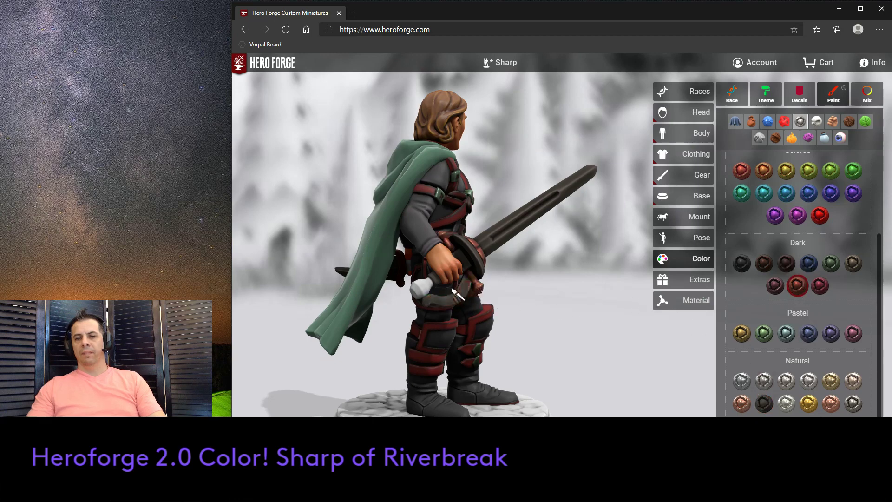
{"action": "left_click_drag", "start_coordinate": [618, 300], "coordinate": [506, 316]}
{"action": "left_click_drag", "start_coordinate": [580, 338], "coordinate": [604, 354]}
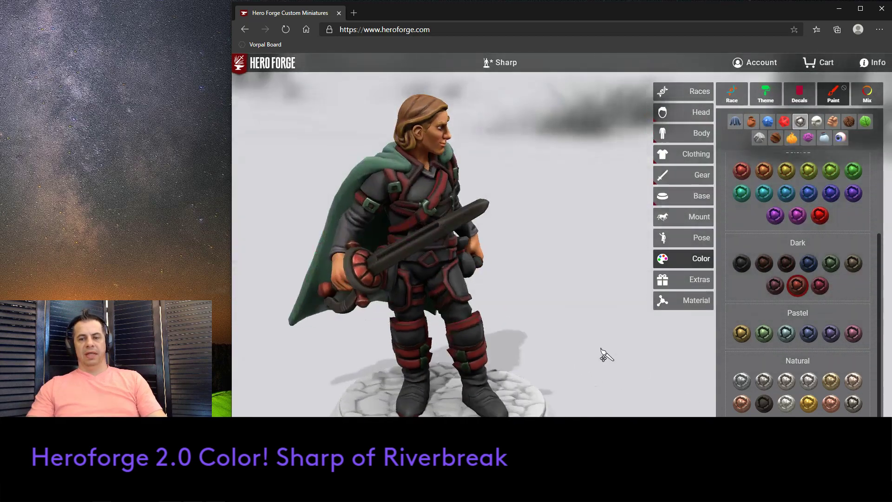
- Paint the base's rim with the deep blue Rainbow paint and several of its stones with the blue-violet Flowers plant color
{"action": "left_click", "coordinate": [768, 122]}
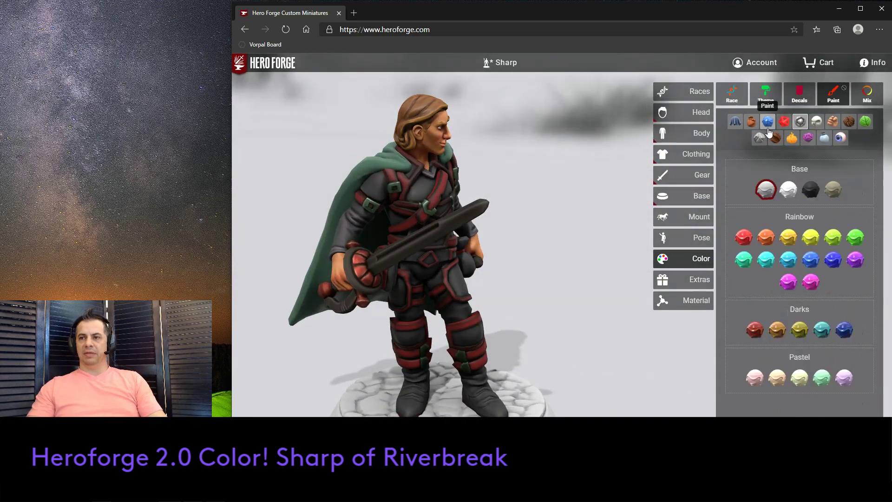
{"action": "left_click", "coordinate": [832, 261]}
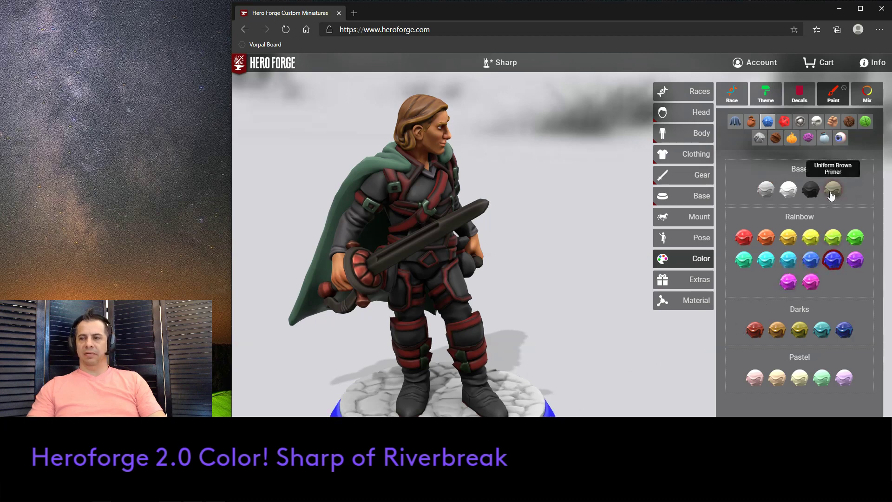
{"action": "left_click", "coordinate": [865, 121]}
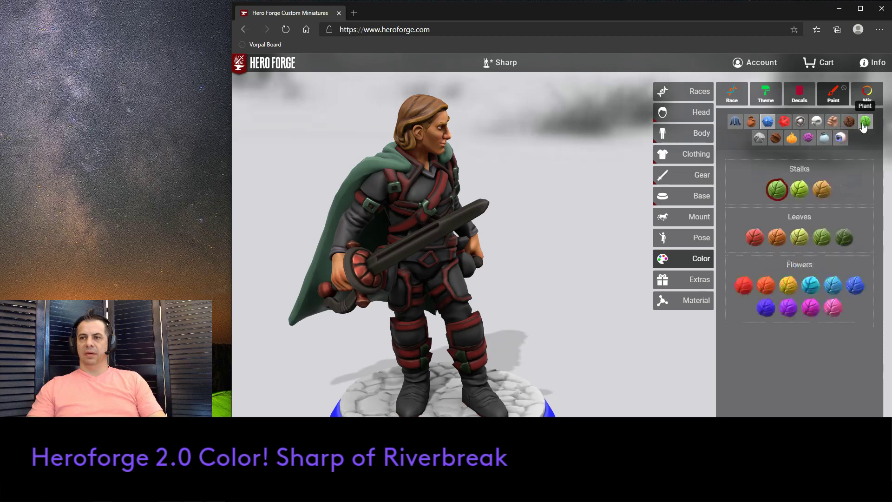
{"action": "left_click", "coordinate": [766, 307]}
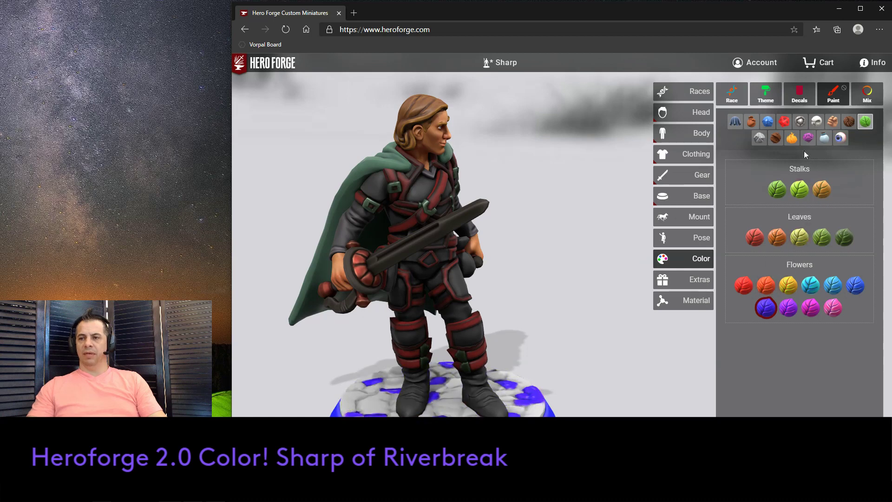
- Paint another set of the base's cobblestones with the Navy Plate metal color
{"action": "left_click", "coordinate": [768, 122]}
{"action": "left_click", "coordinate": [753, 124]}
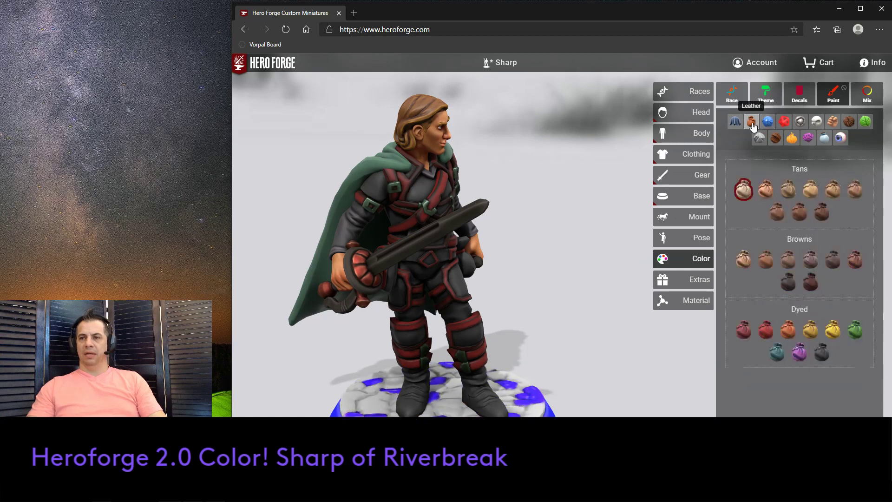
{"action": "left_click", "coordinate": [735, 122]}
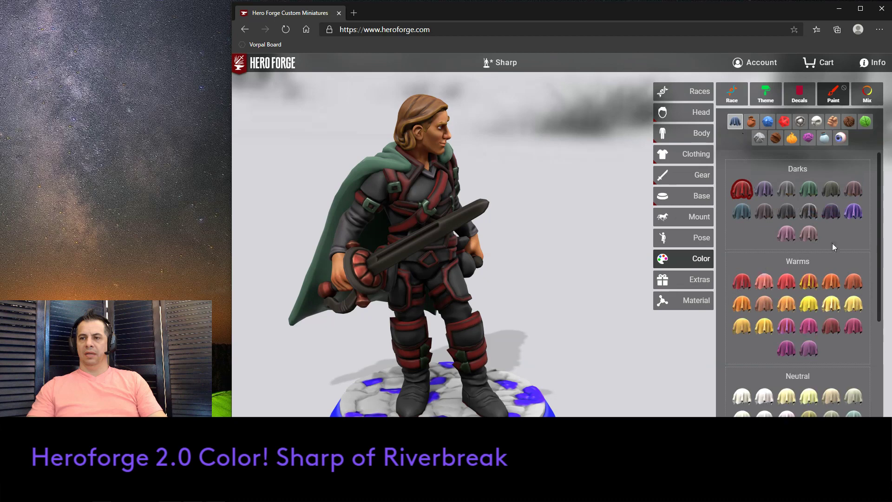
{"action": "scroll", "coordinate": [819, 239], "scroll_direction": "down", "scroll_amount": 2}
{"action": "scroll", "coordinate": [818, 240], "scroll_direction": "down", "scroll_amount": 3}
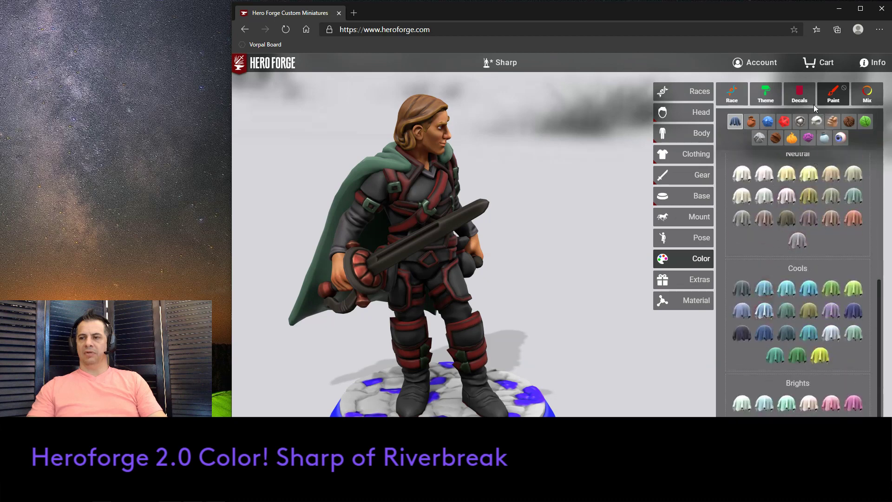
{"action": "left_click", "coordinate": [801, 121]}
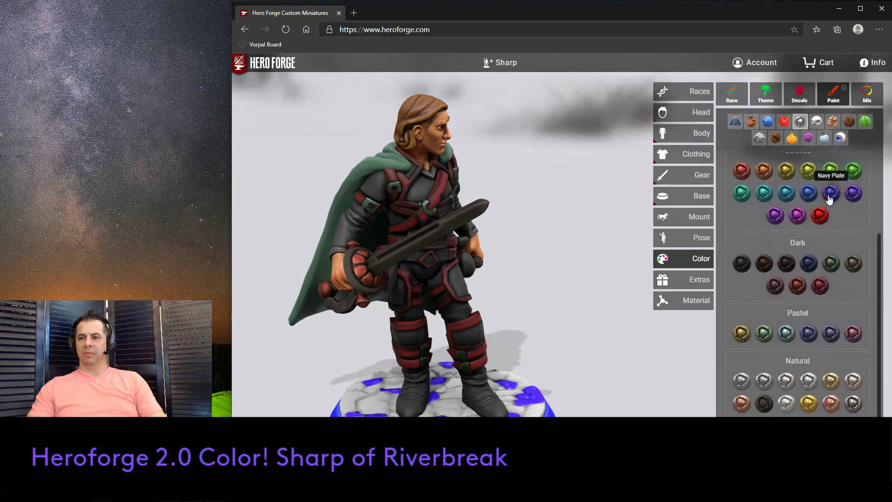
{"action": "left_click", "coordinate": [830, 195]}
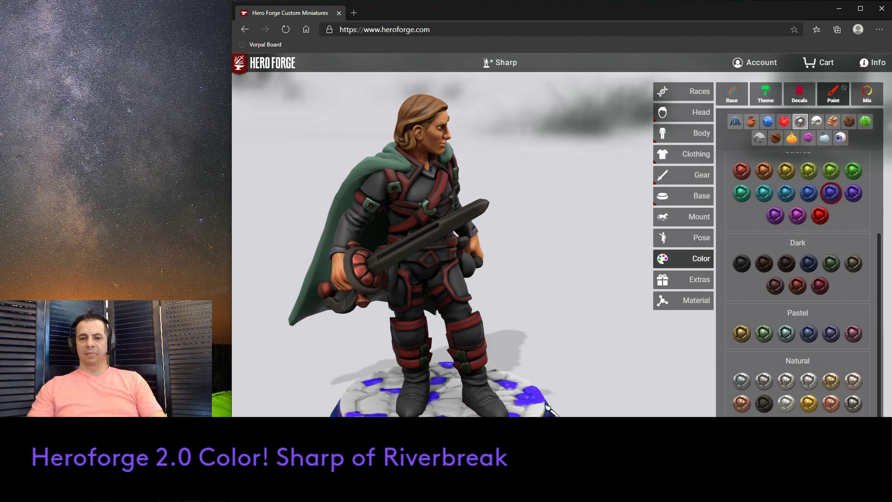
{"action": "left_click", "coordinate": [537, 413]}
{"action": "left_click_drag", "start_coordinate": [599, 409], "coordinate": [669, 390]}
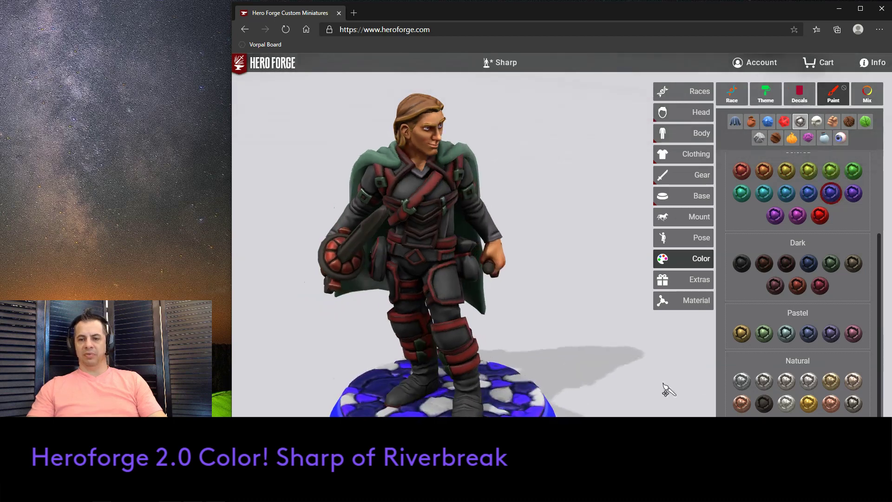
- Paint more of the base's unpainted stones with the medium blue bone color from the Horns group
{"action": "left_click", "coordinate": [816, 121]}
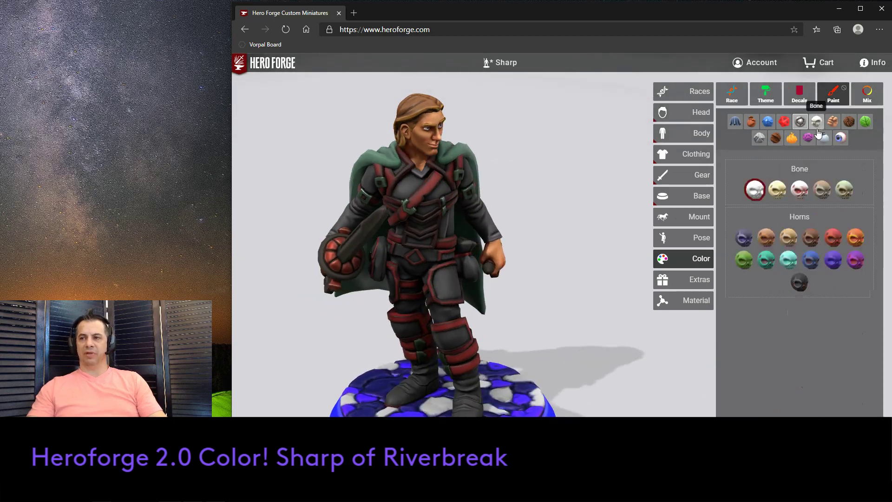
{"action": "left_click", "coordinate": [811, 262]}
{"action": "left_click", "coordinate": [497, 391]}
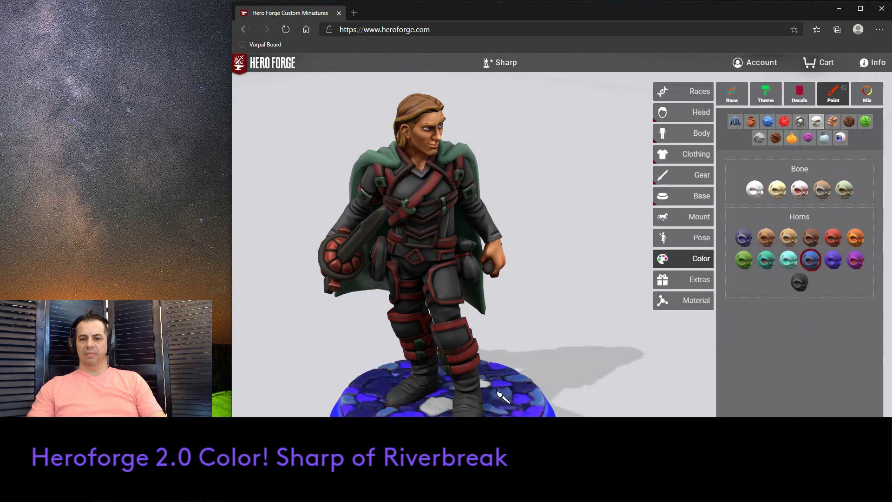
{"action": "left_click_drag", "start_coordinate": [557, 376], "coordinate": [633, 386]}
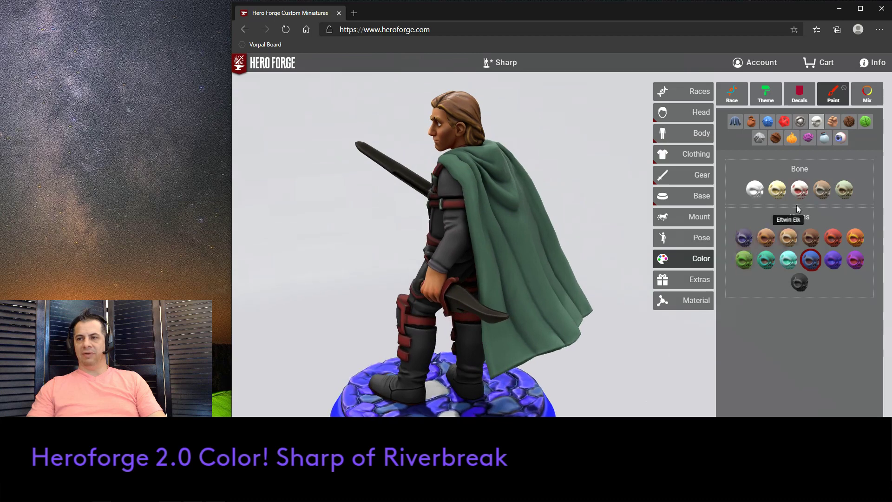
- Paint the last unpainted stones of the base with the blue color from the Potions group
{"action": "left_click", "coordinate": [824, 137]}
{"action": "left_click", "coordinate": [766, 282]}
{"action": "left_click", "coordinate": [799, 213]}
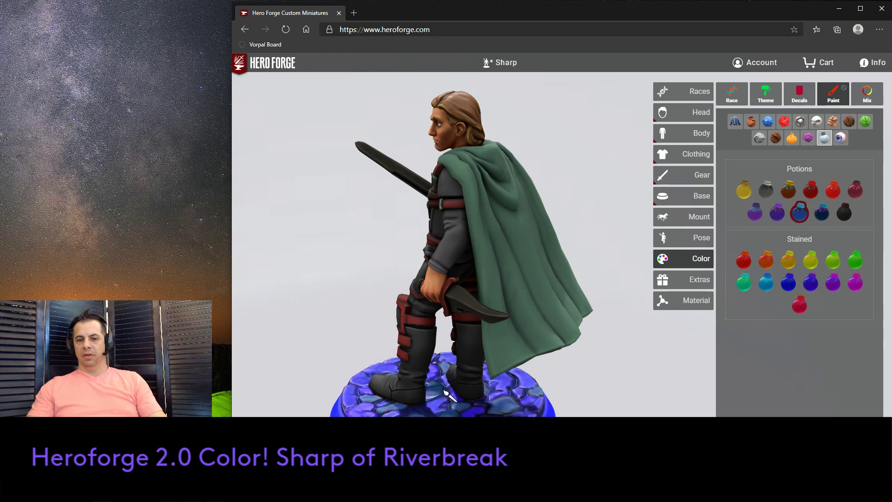
{"action": "left_click_drag", "start_coordinate": [598, 409], "coordinate": [598, 348]}
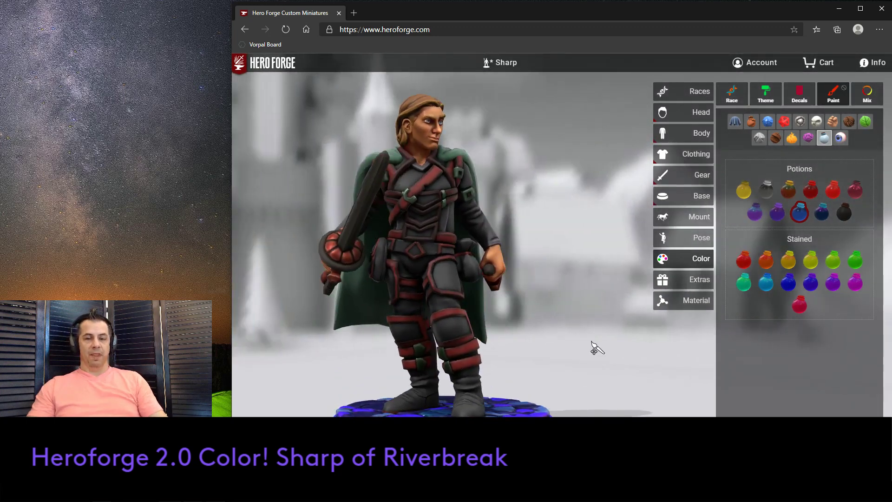
{"action": "left_click_drag", "start_coordinate": [584, 344], "coordinate": [569, 325]}
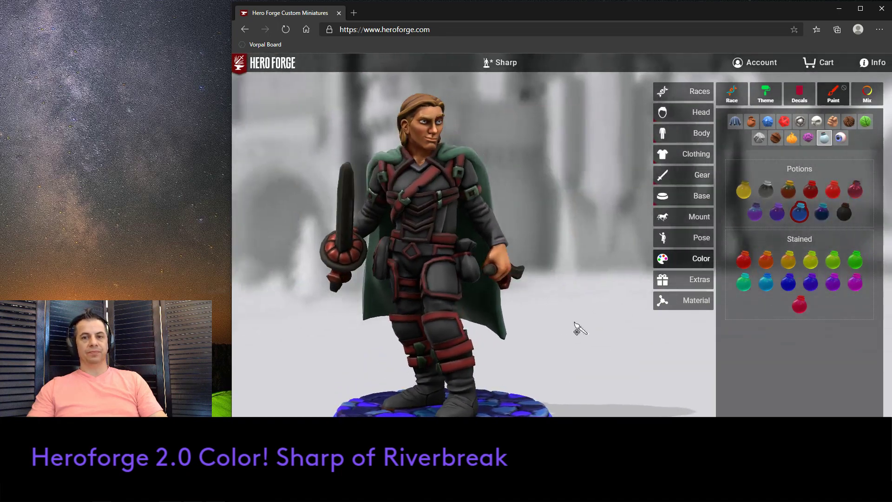
{"action": "left_click_drag", "start_coordinate": [645, 364], "coordinate": [615, 359]}
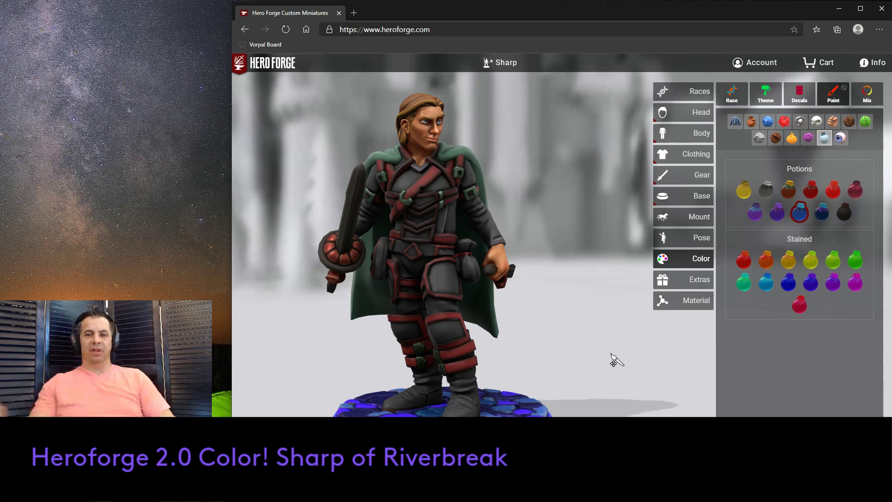
{"action": "mouse_move", "coordinate": [607, 313]}
{"action": "left_mouse_down"}
{"action": "mouse_move", "coordinate": [548, 312]}
{"action": "mouse_move", "coordinate": [621, 323]}
{"action": "mouse_move", "coordinate": [605, 319]}
{"action": "left_mouse_up"}
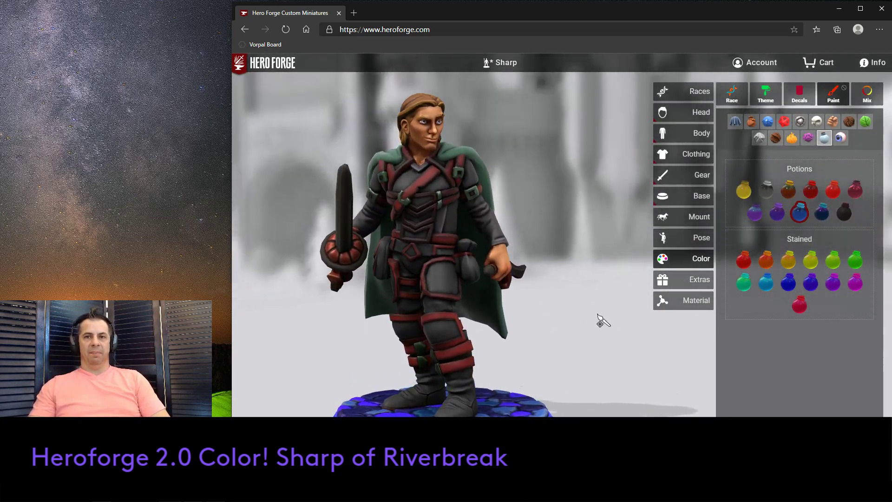